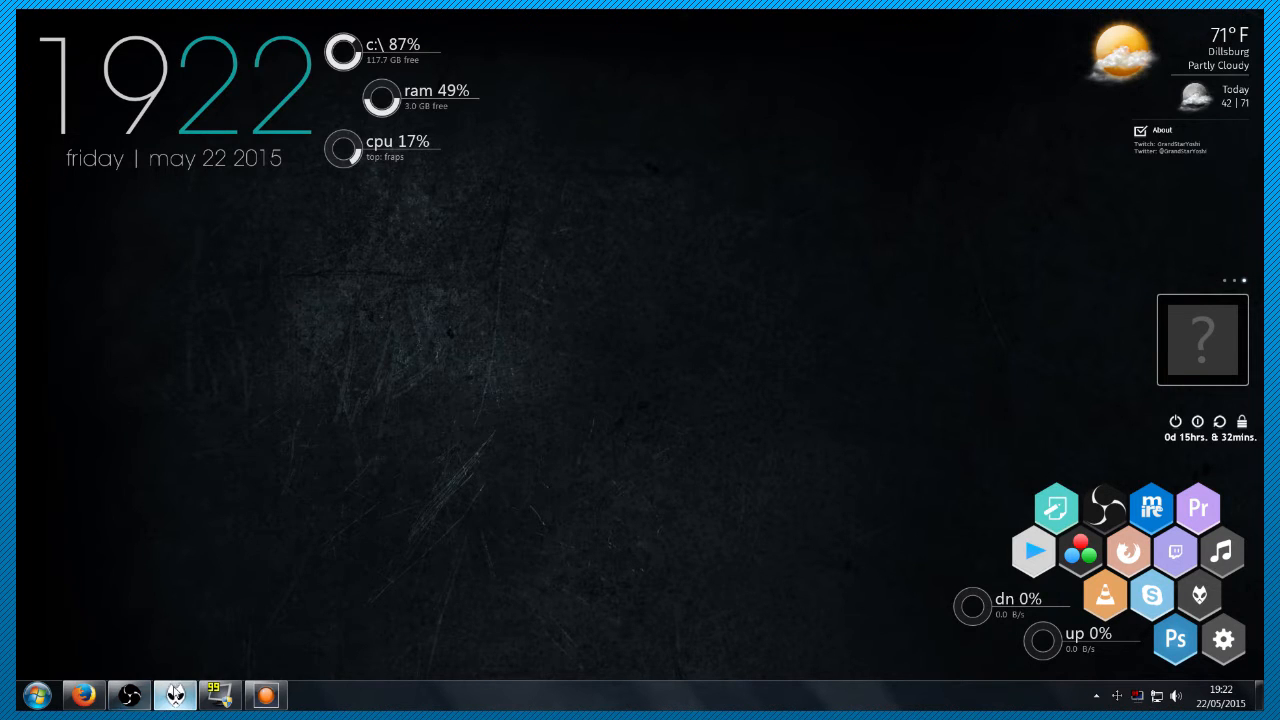
# Bring up foobar2000 and open its Musical Spectrum visualization window
pyautogui.click(175, 695)
pyautogui.click(328, 73)
pyautogui.moveTo(360, 80)
pyautogui.moveTo(362, 114)
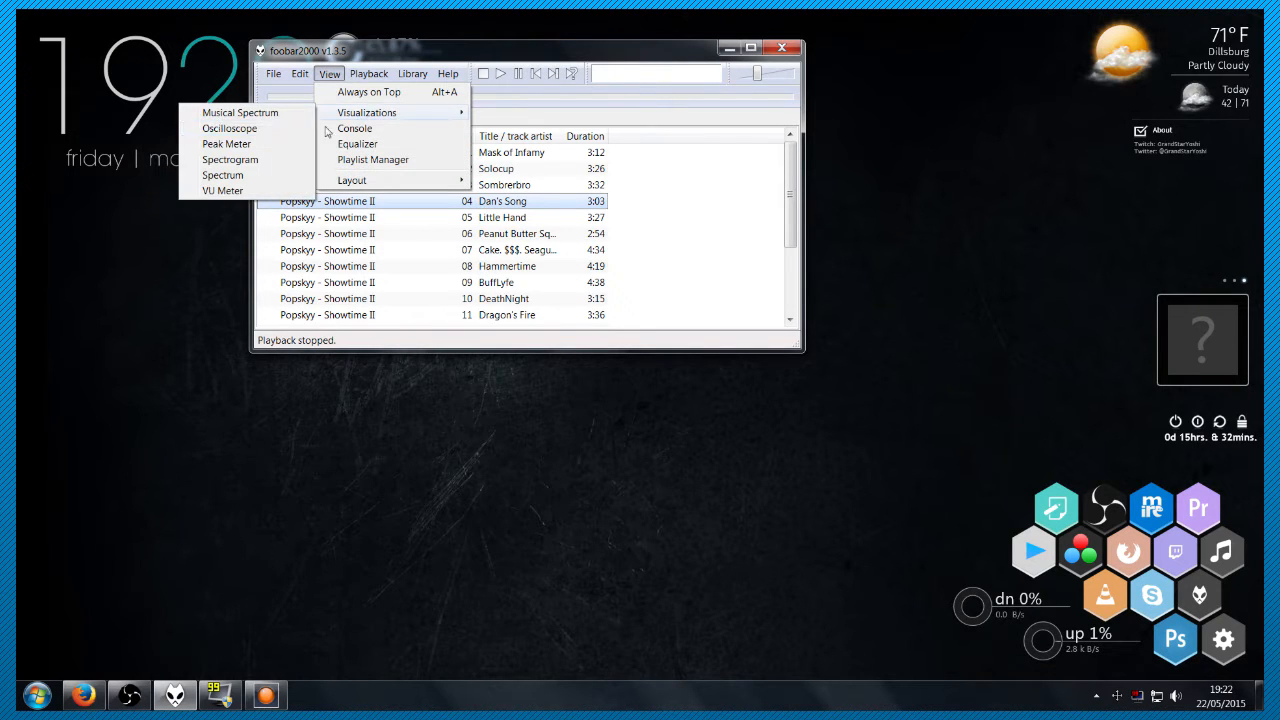
pyautogui.click(226, 113)
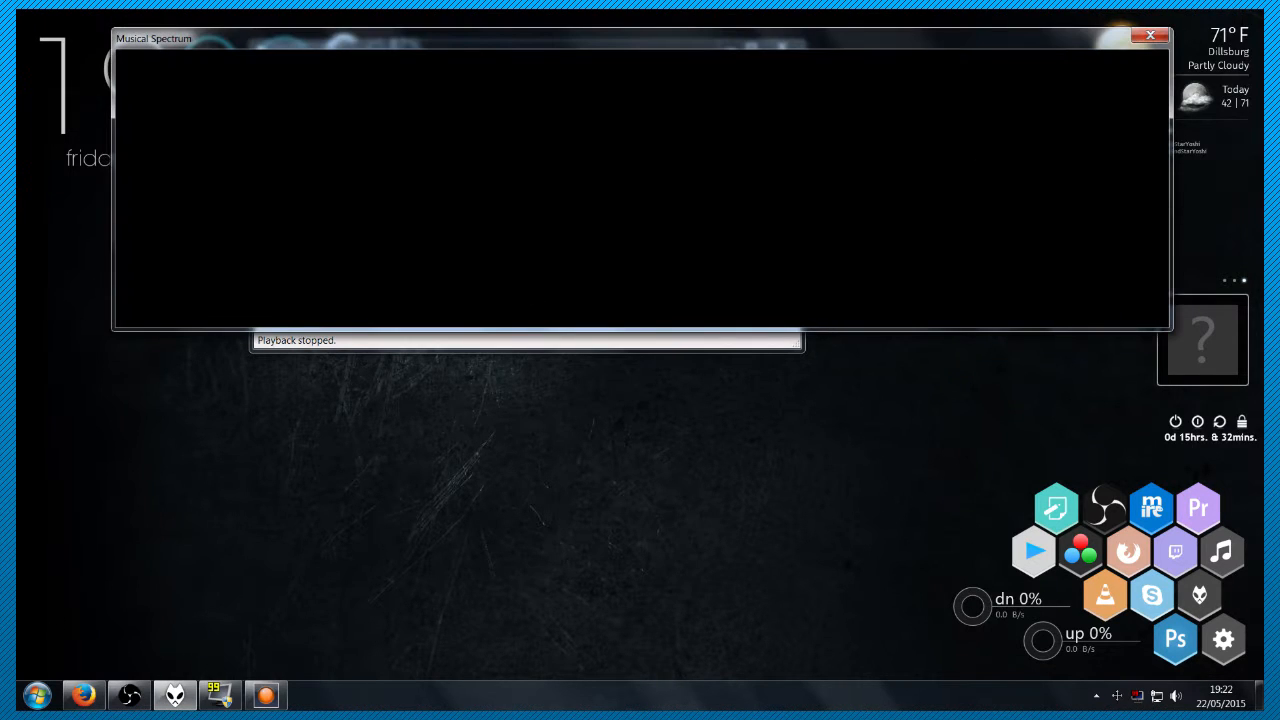
# Switch to Open Broadcaster Software, select the Startup Layout scene and start the stream preview
pyautogui.click(129, 695)
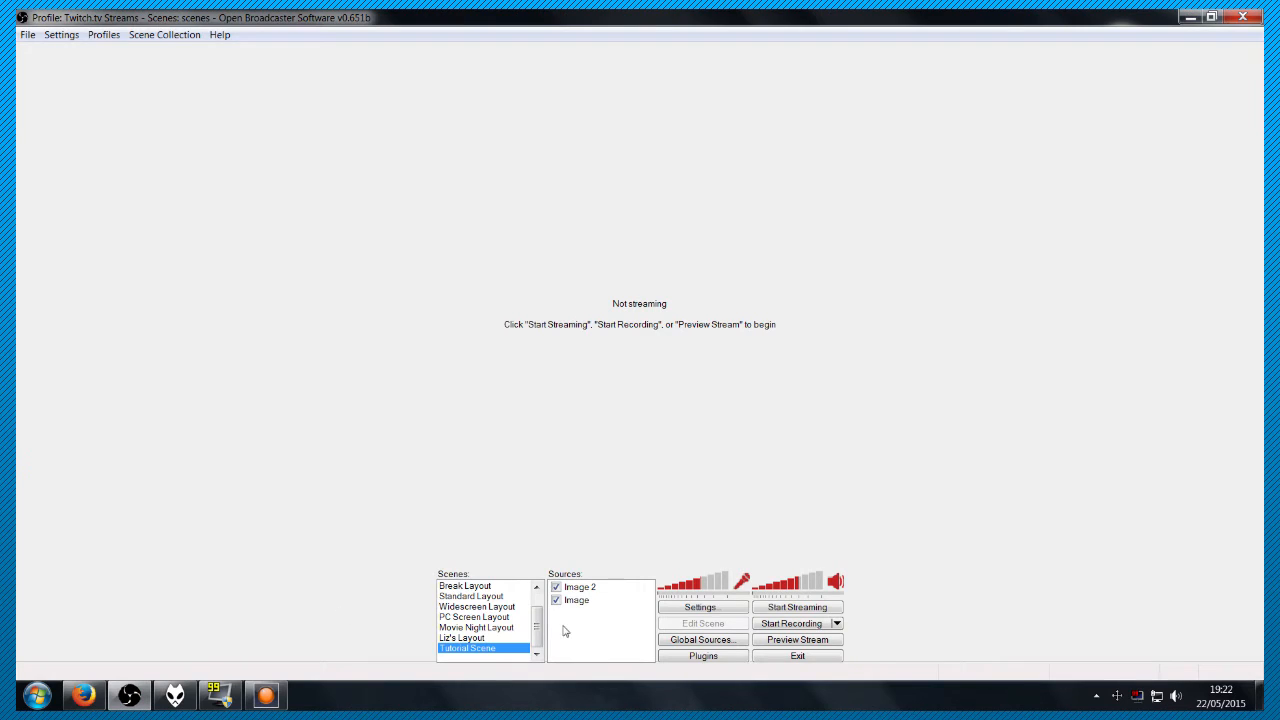
pyautogui.scroll(2, 540, 620)
pyautogui.click(478, 588)
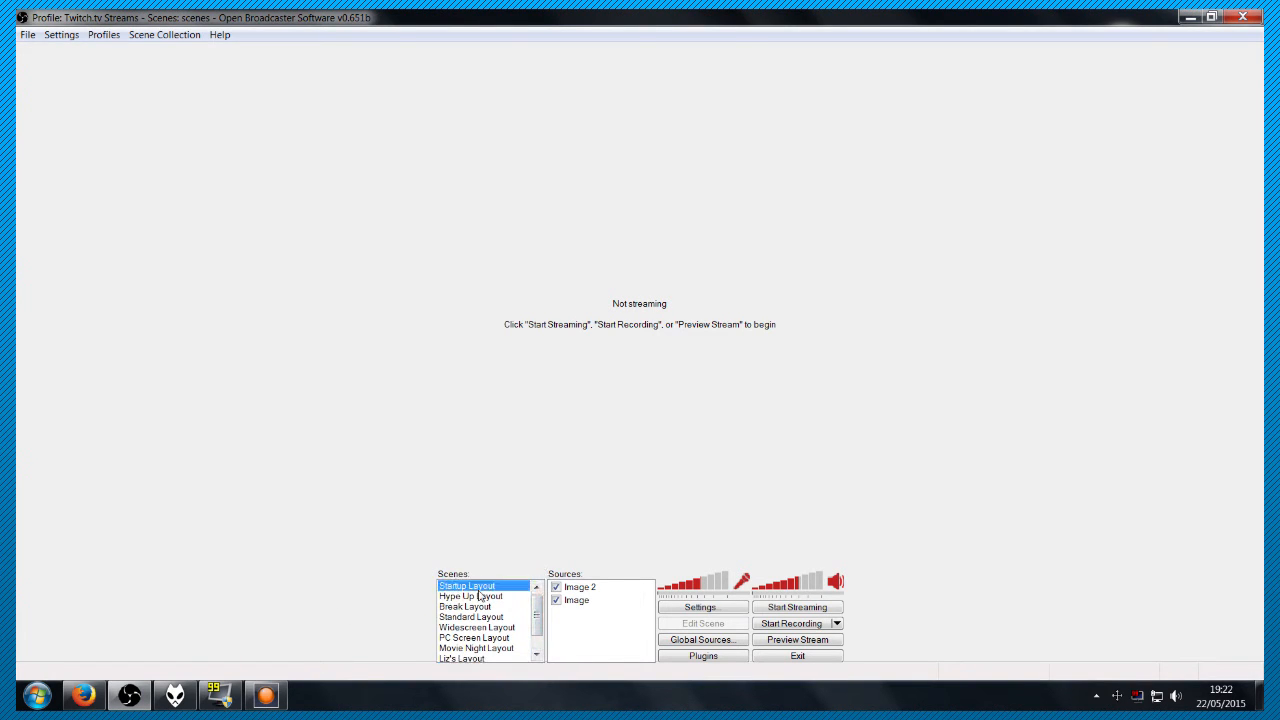
pyautogui.click(798, 639)
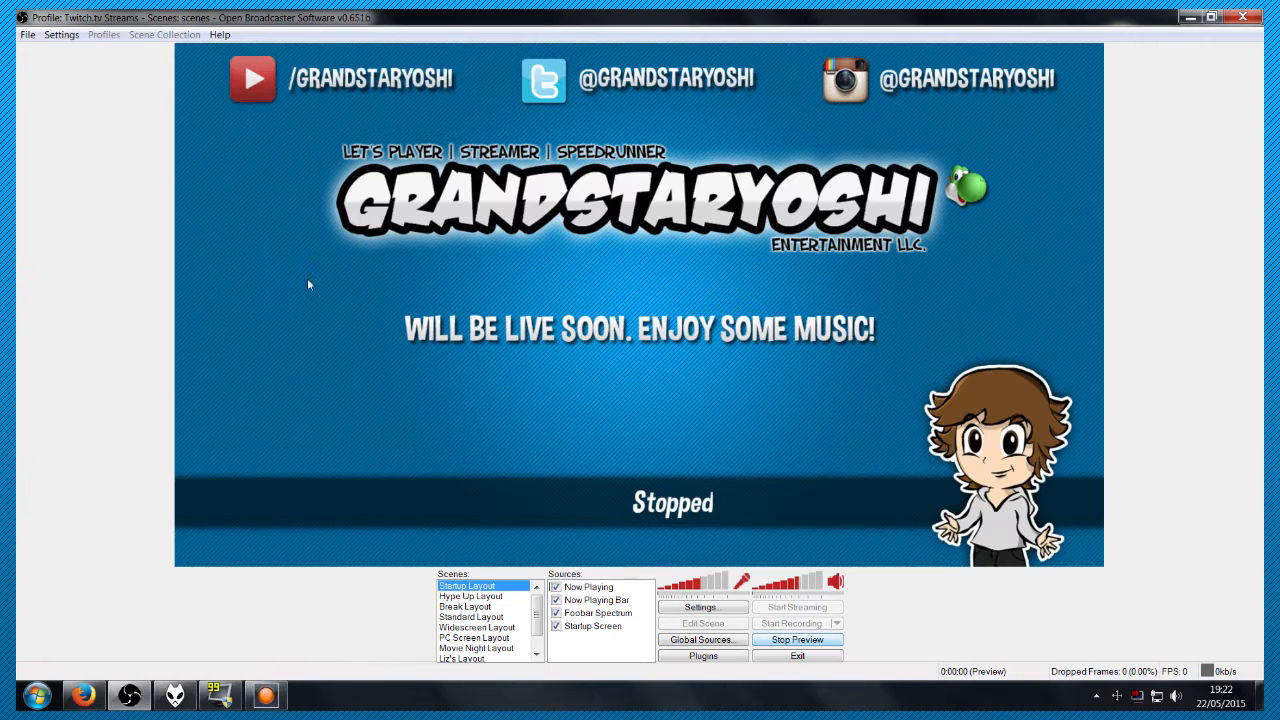
# Play the track Dragon's Fire in foobar2000 with the Musical Spectrum open, and check the spectrum and song title in the OBS preview
pyautogui.click(175, 695)
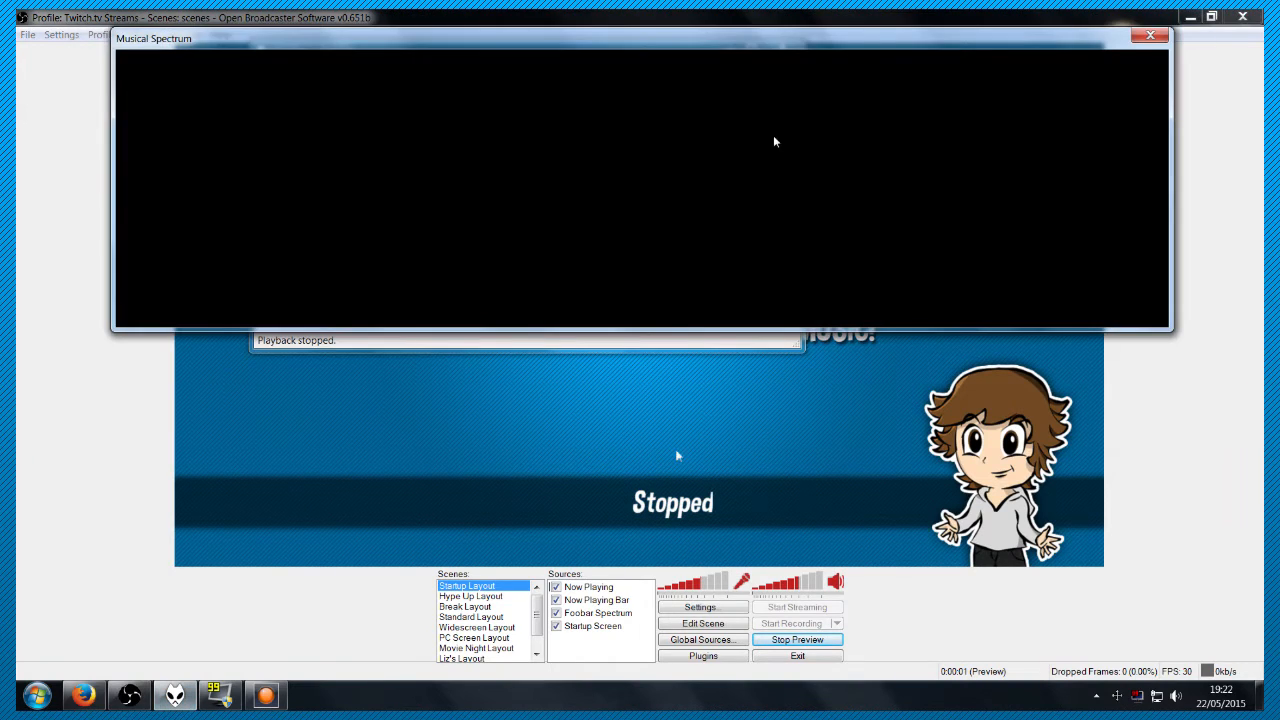
pyautogui.moveTo(780, 46); pyautogui.dragTo(730, 247)
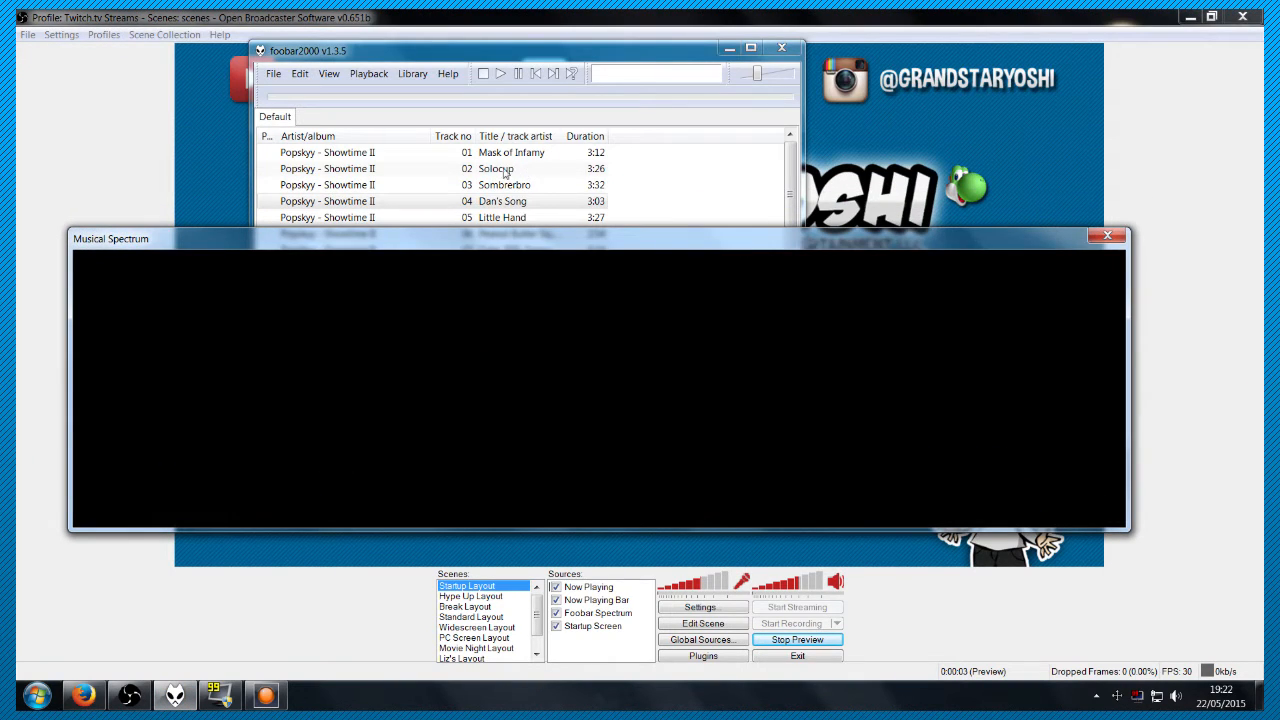
pyautogui.click(572, 58)
pyautogui.moveTo(790, 168); pyautogui.dragTo(768, 286)
pyautogui.doubleClick(553, 207)
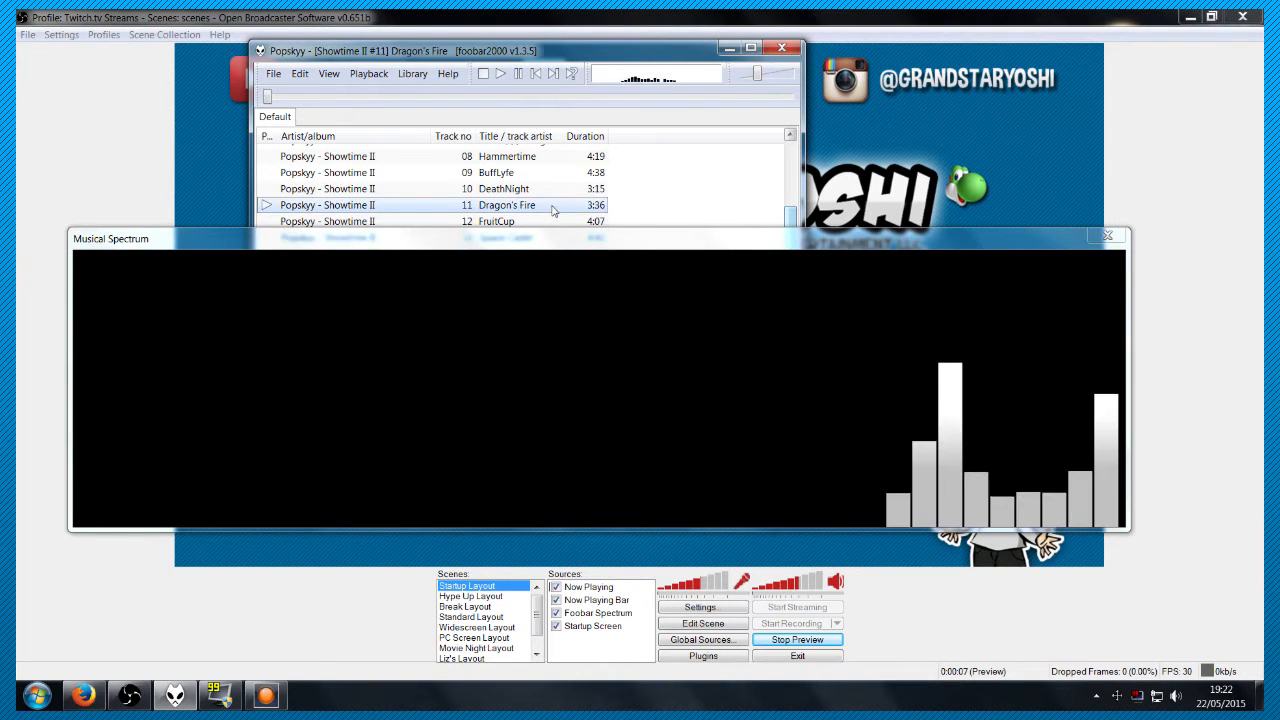
pyautogui.click(1040, 46)
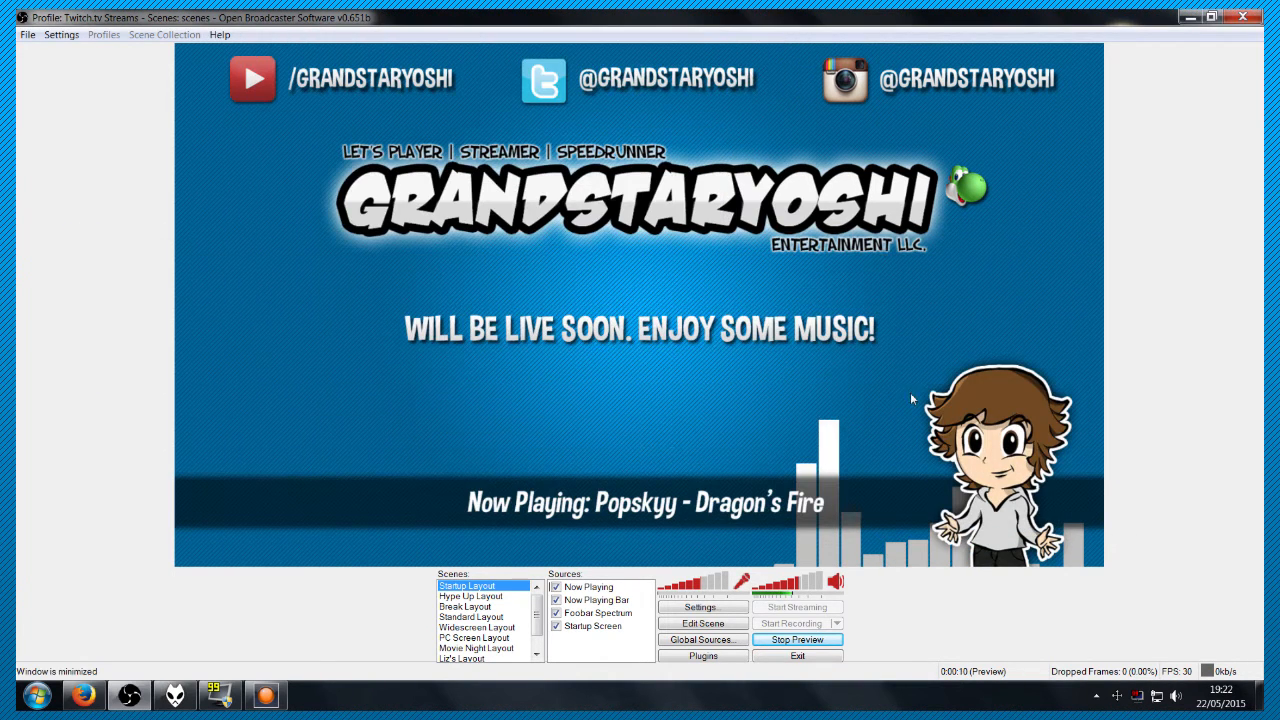
# Return to foobar2000, close the Musical Spectrum window and stop the track's playback
pyautogui.click(175, 695)
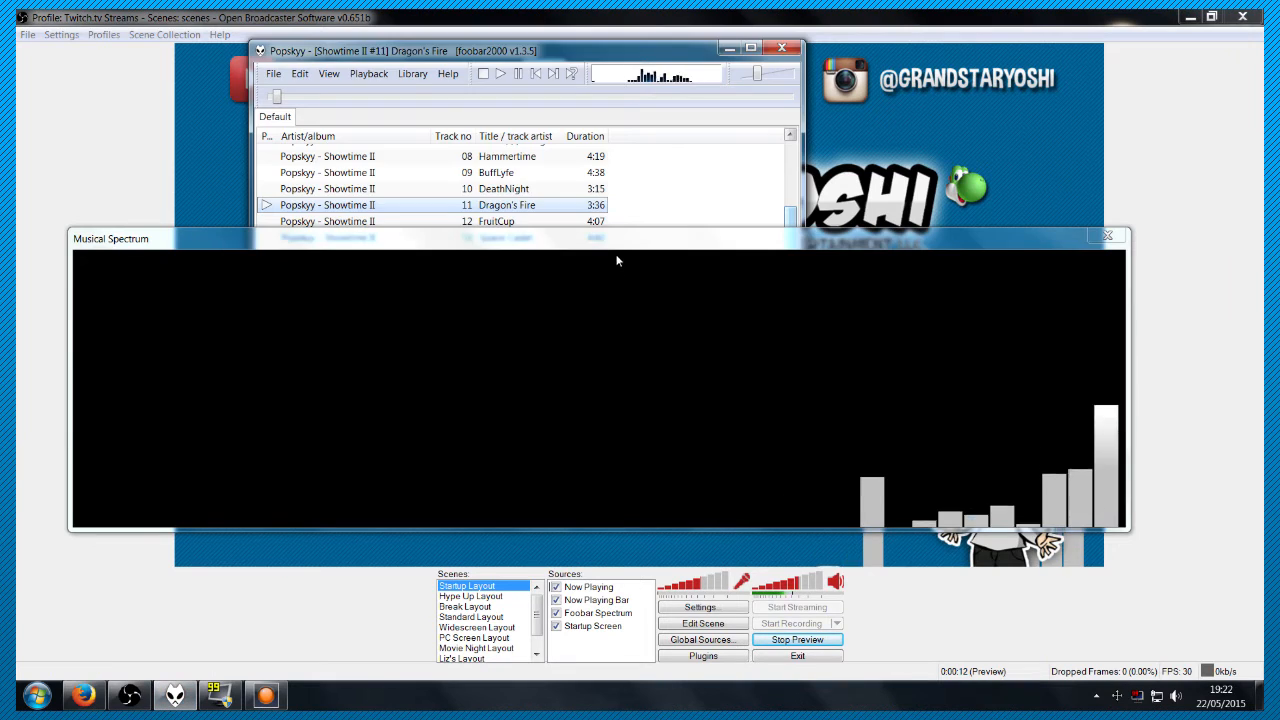
pyautogui.moveTo(617, 240); pyautogui.dragTo(600, 23)
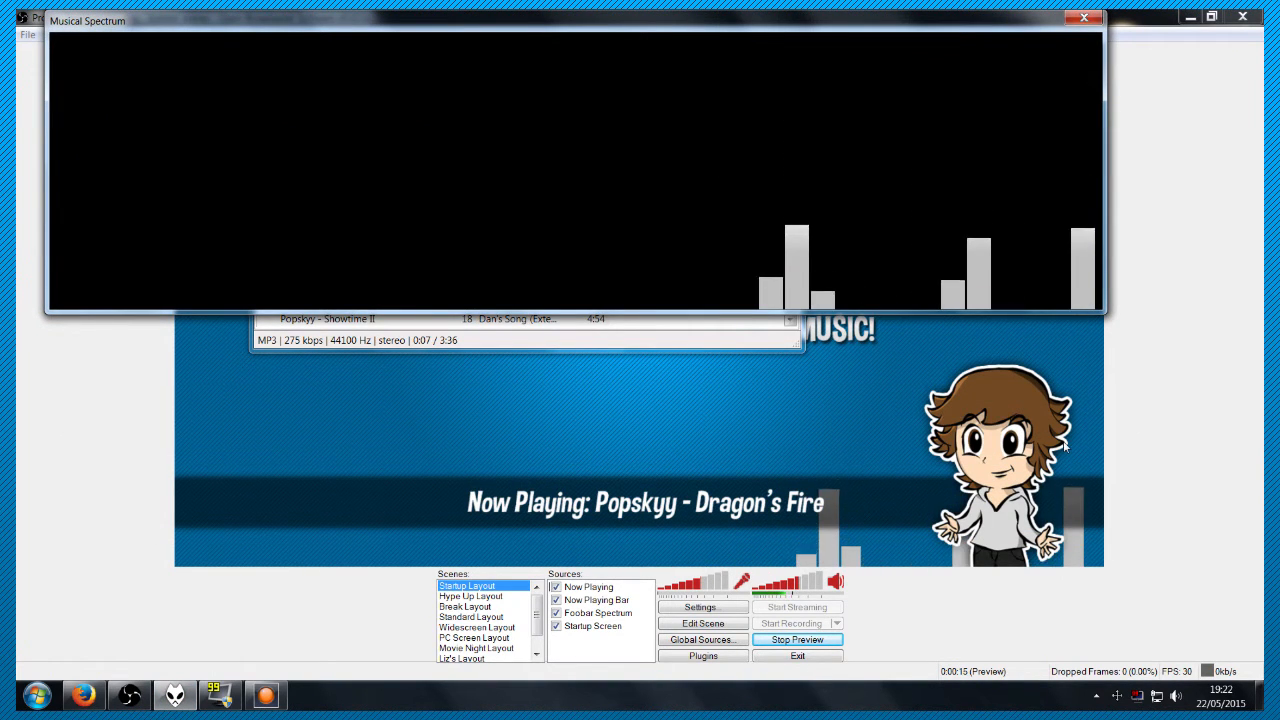
pyautogui.click(1084, 18)
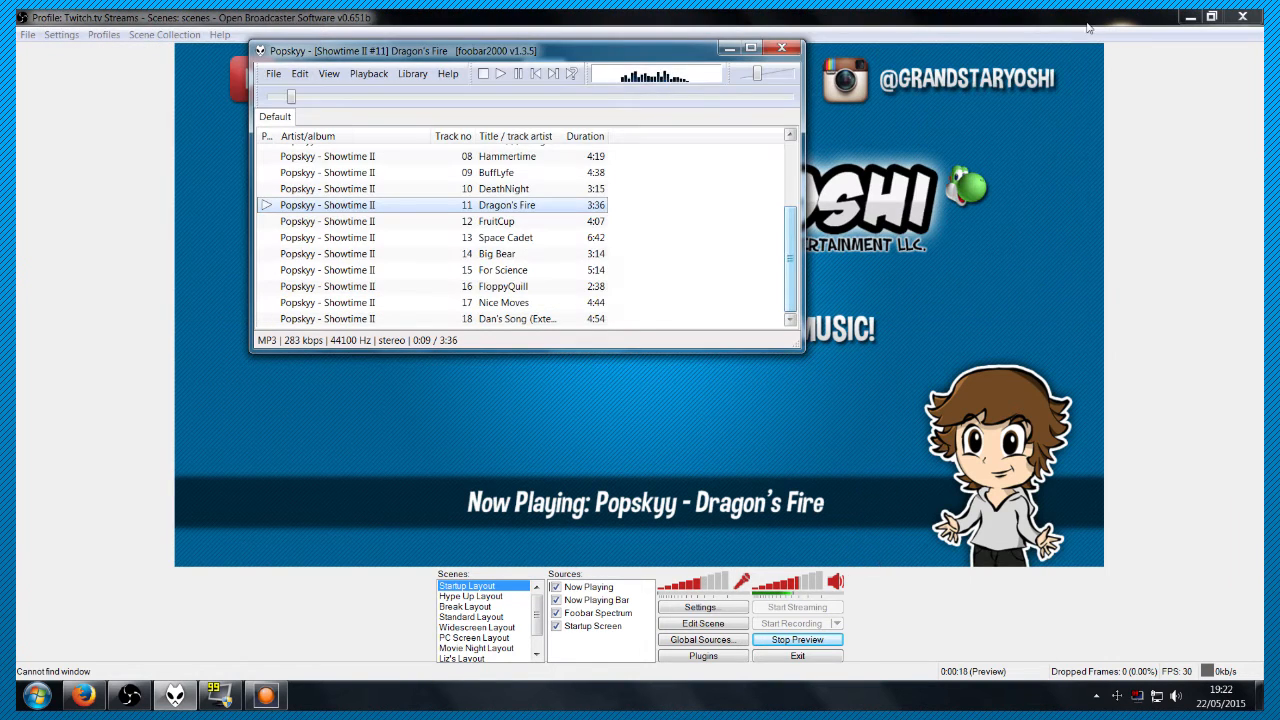
pyautogui.click(484, 75)
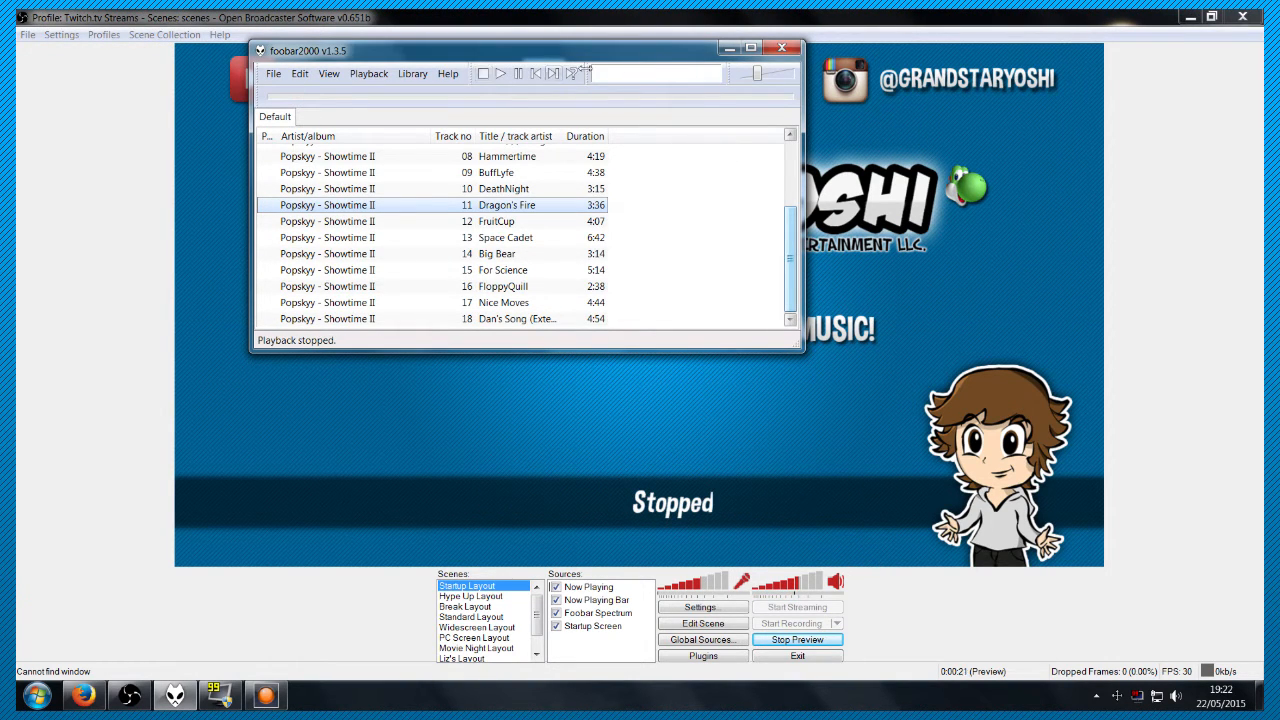
# Stop the OBS stream preview and minimize both the foobar2000 and OBS windows
pyautogui.click(729, 48)
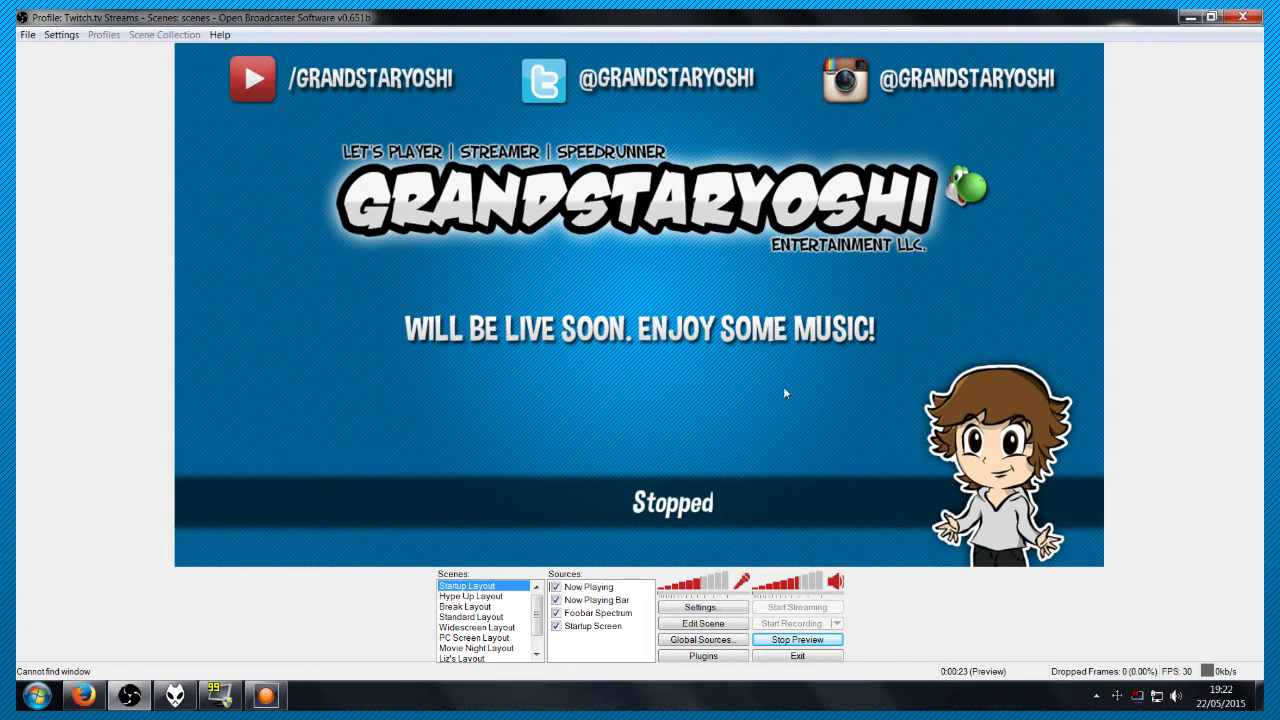
pyautogui.click(775, 641)
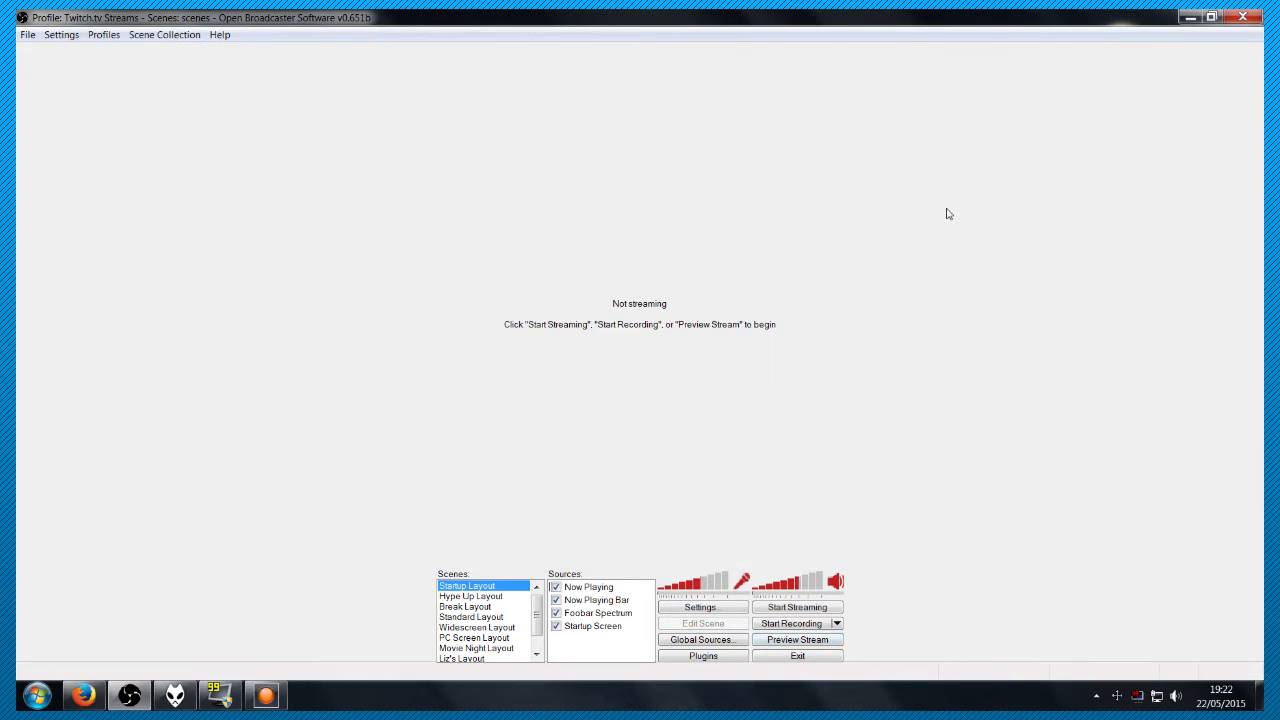
pyautogui.click(1190, 17)
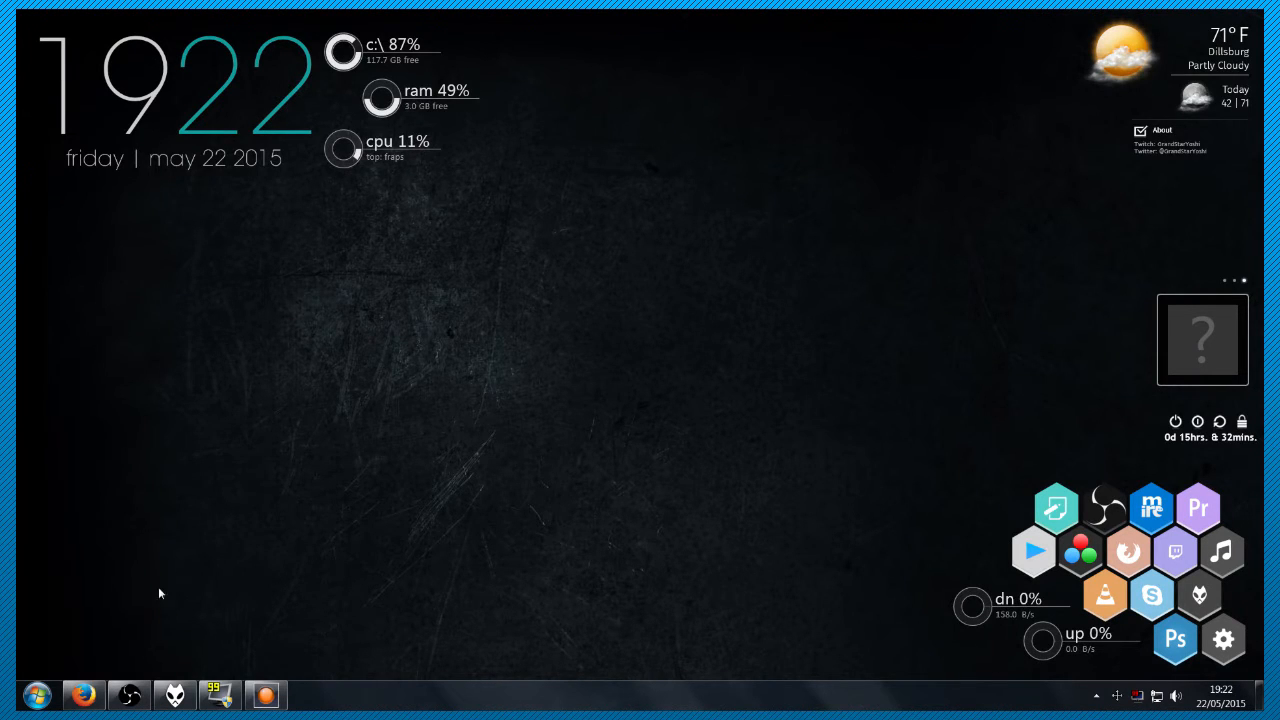
# Switch to Firefox and open the Download page of the foobar2000 website
pyautogui.click(136, 652)
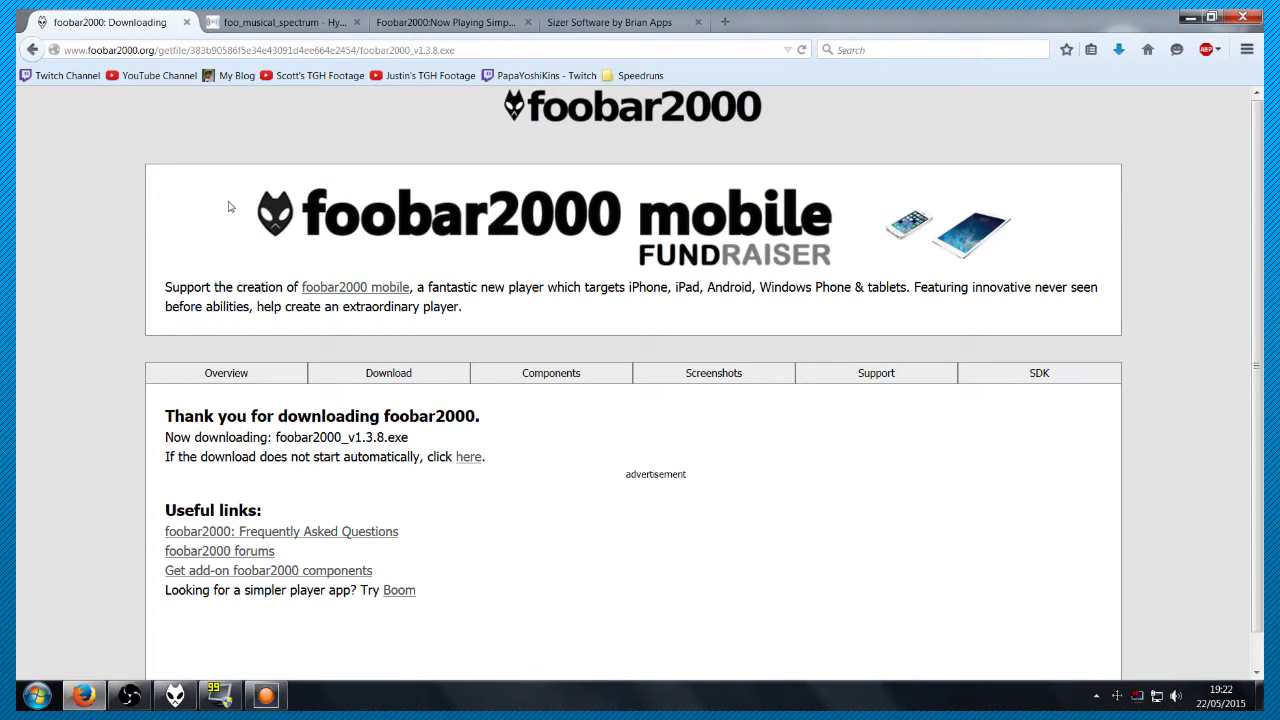
pyautogui.moveTo(235, 207); pyautogui.dragTo(1031, 253)
pyautogui.click(1153, 393)
pyautogui.click(175, 695)
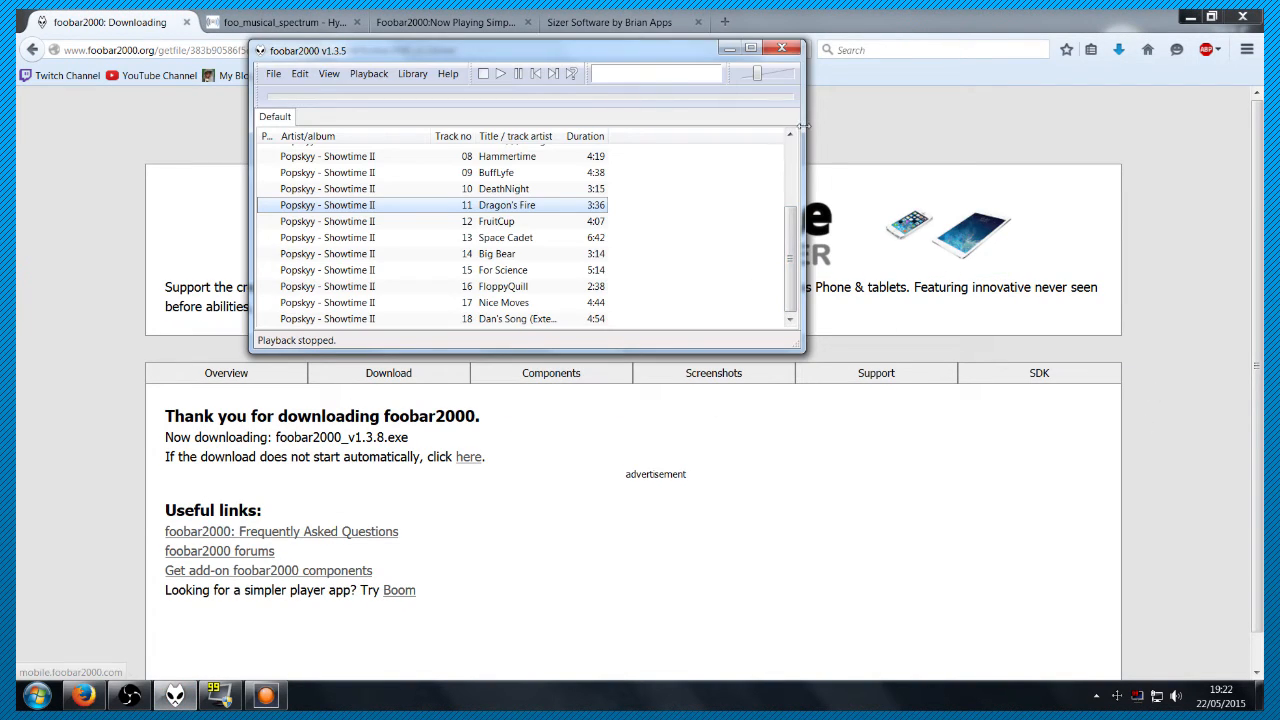
pyautogui.click(729, 48)
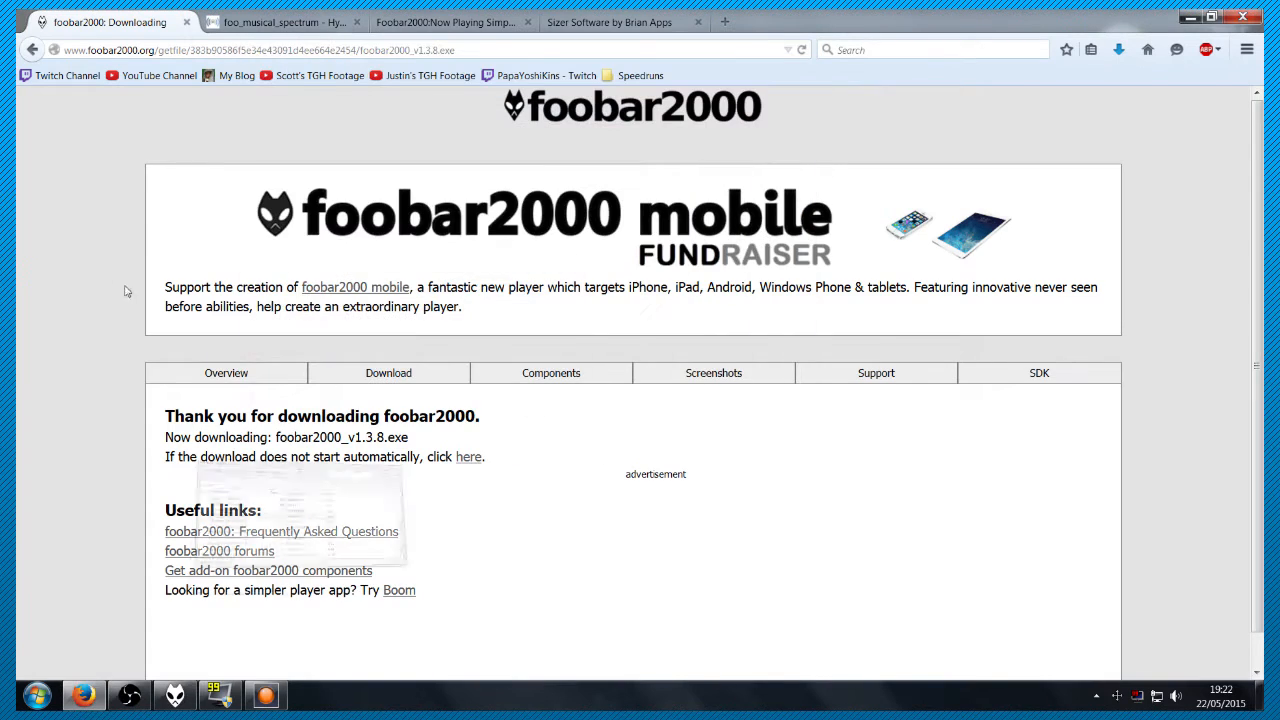
pyautogui.click(240, 371)
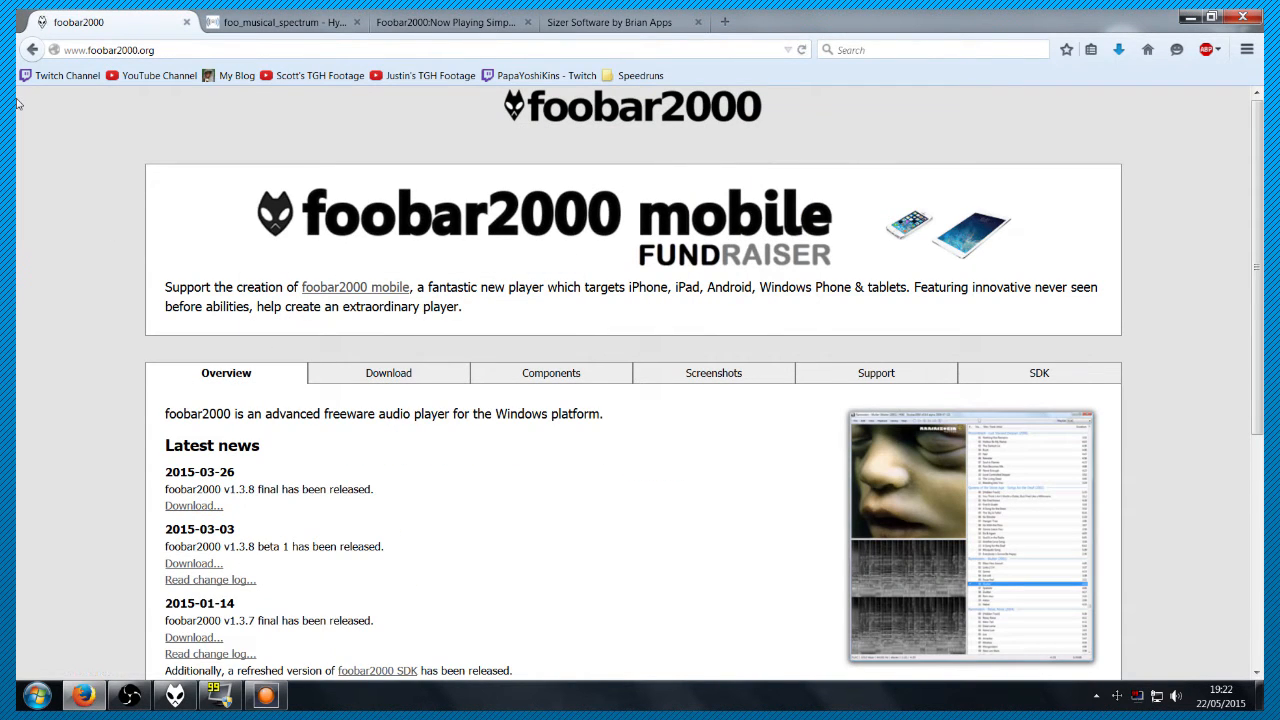
pyautogui.click(382, 377)
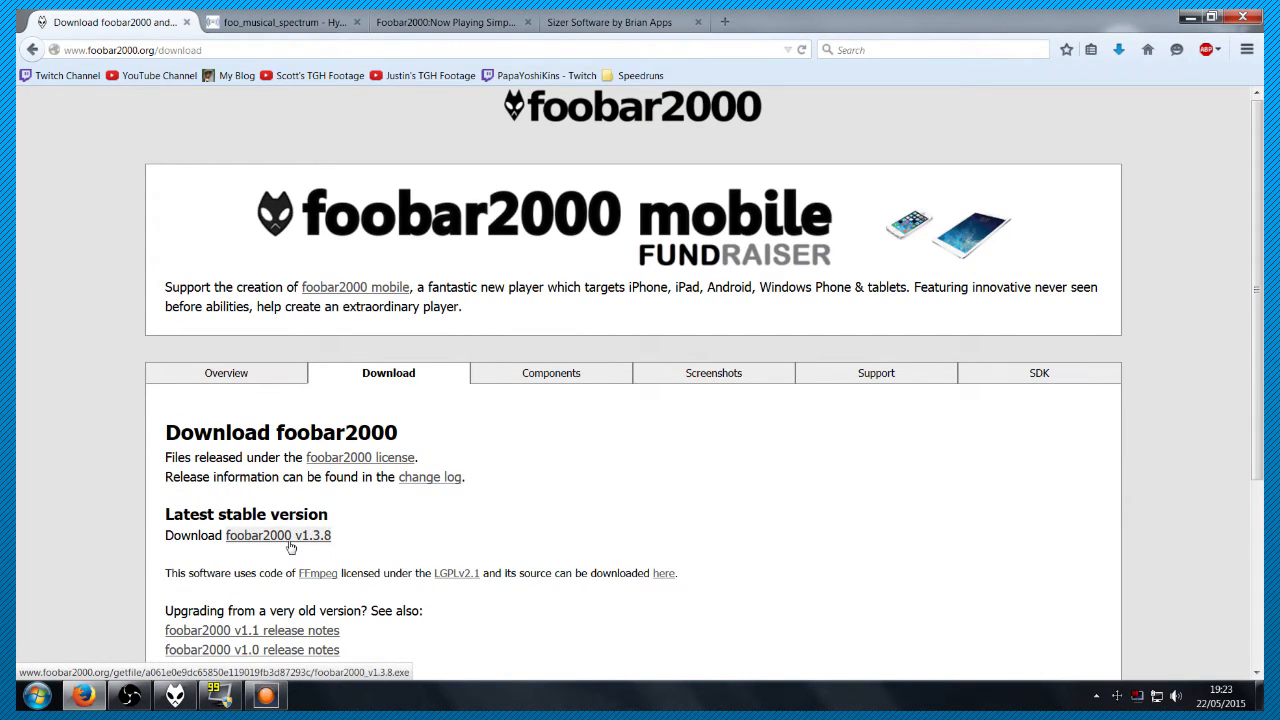
pyautogui.click(175, 695)
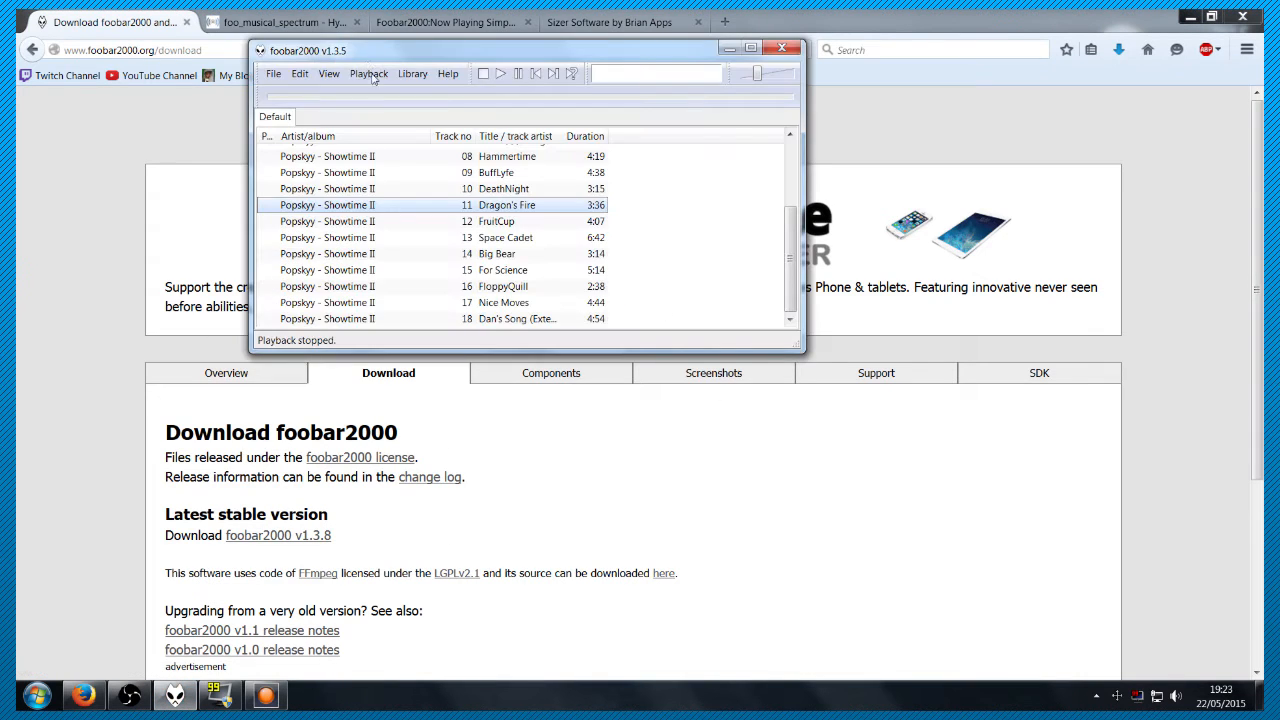
pyautogui.moveTo(373, 52); pyautogui.dragTo(386, 141)
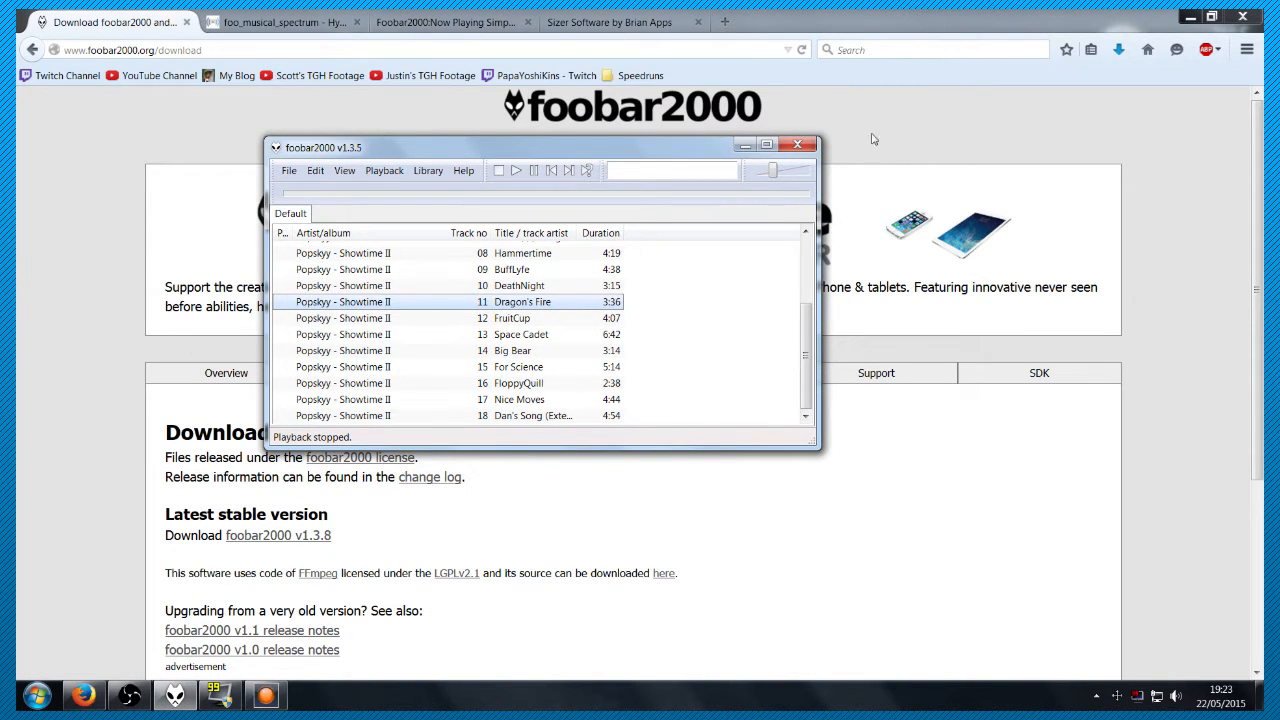
pyautogui.click(745, 146)
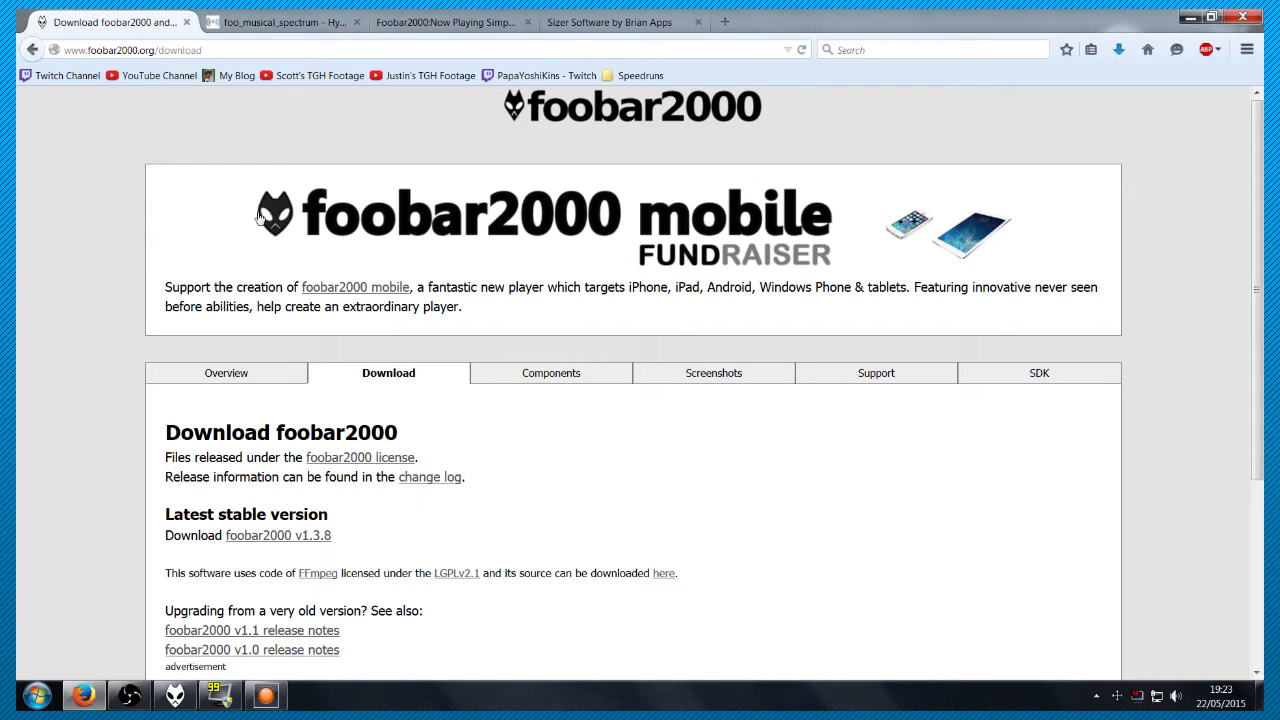
# Request the foobar2000 v1.3.8 installer download and dismiss the save prompt without saving the file
pyautogui.click(295, 536)
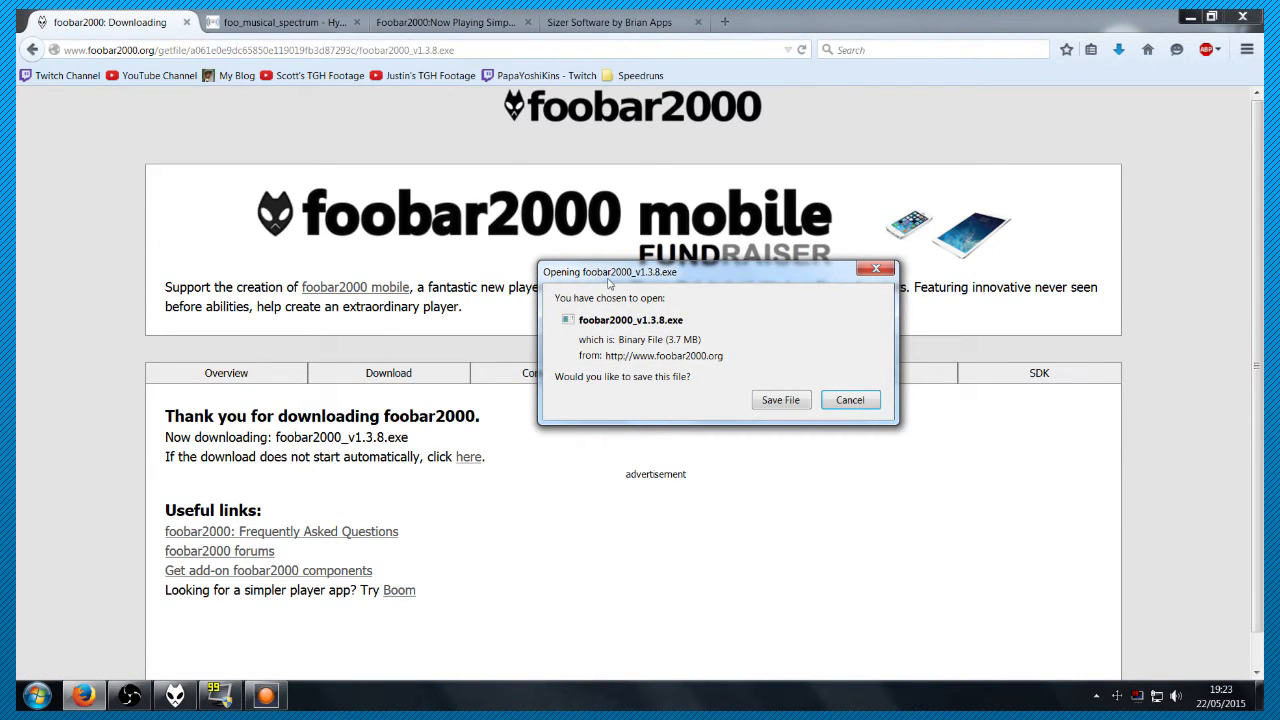
pyautogui.moveTo(638, 272); pyautogui.dragTo(500, 271)
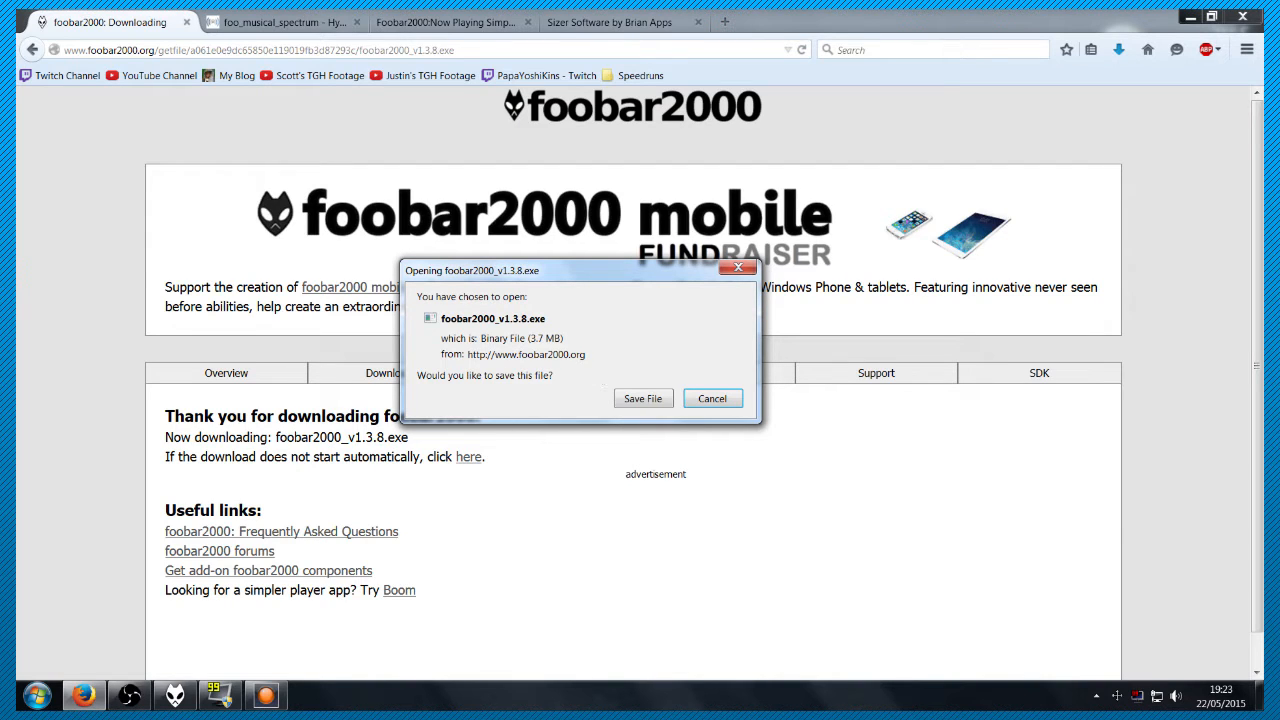
pyautogui.click(740, 269)
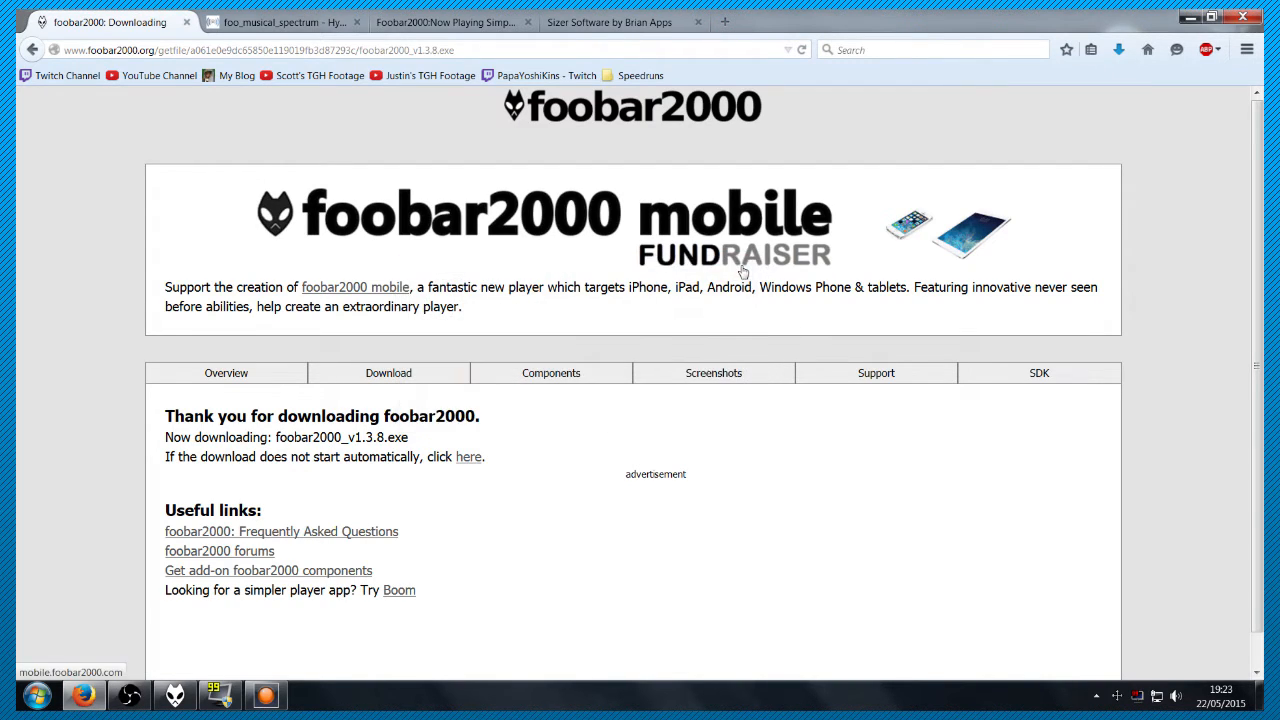
# Save the attached foo_musical_spectrum.zip from the Musical Spectrum thread on the Hydrogenaudio forum
pyautogui.click(252, 16)
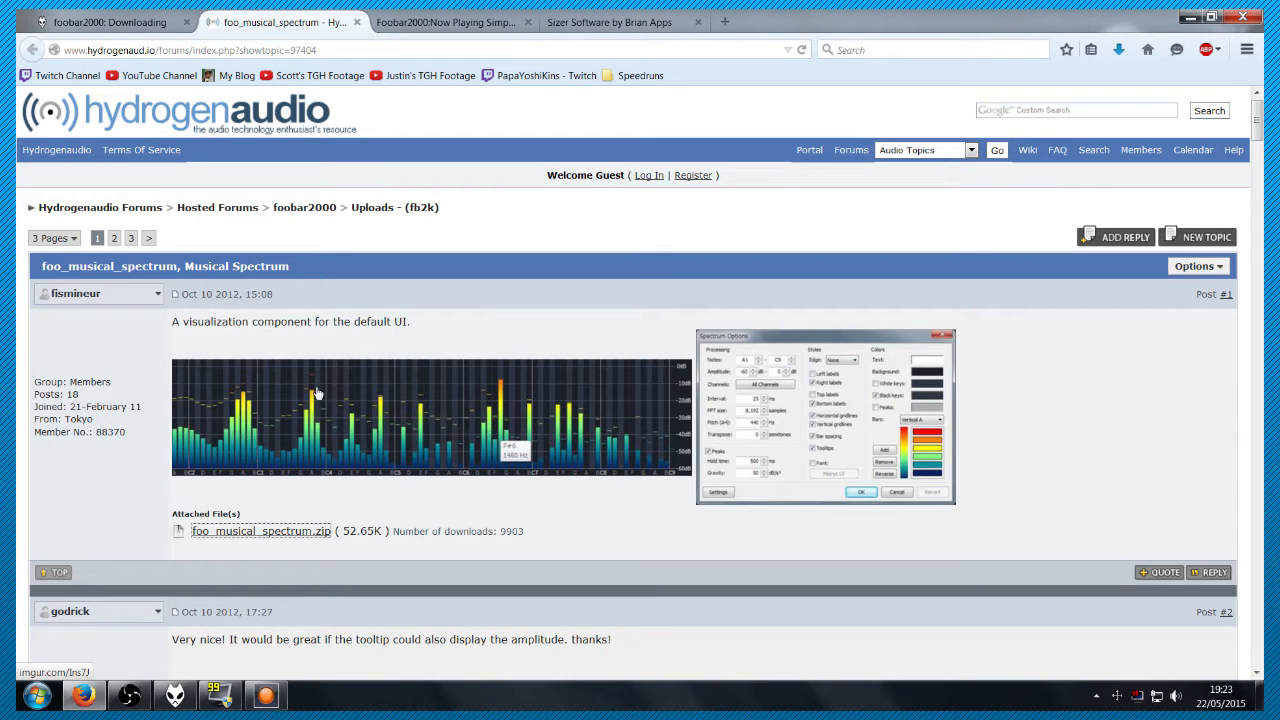
pyautogui.click(293, 533)
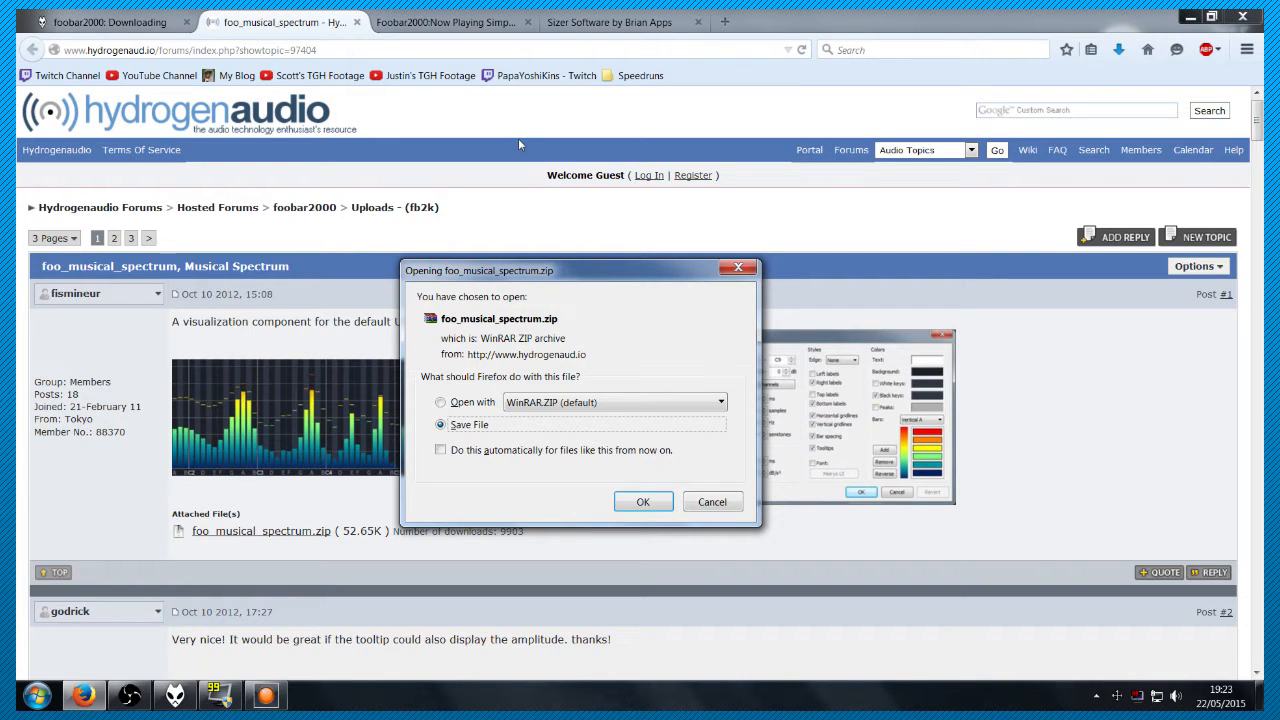
pyautogui.click(645, 501)
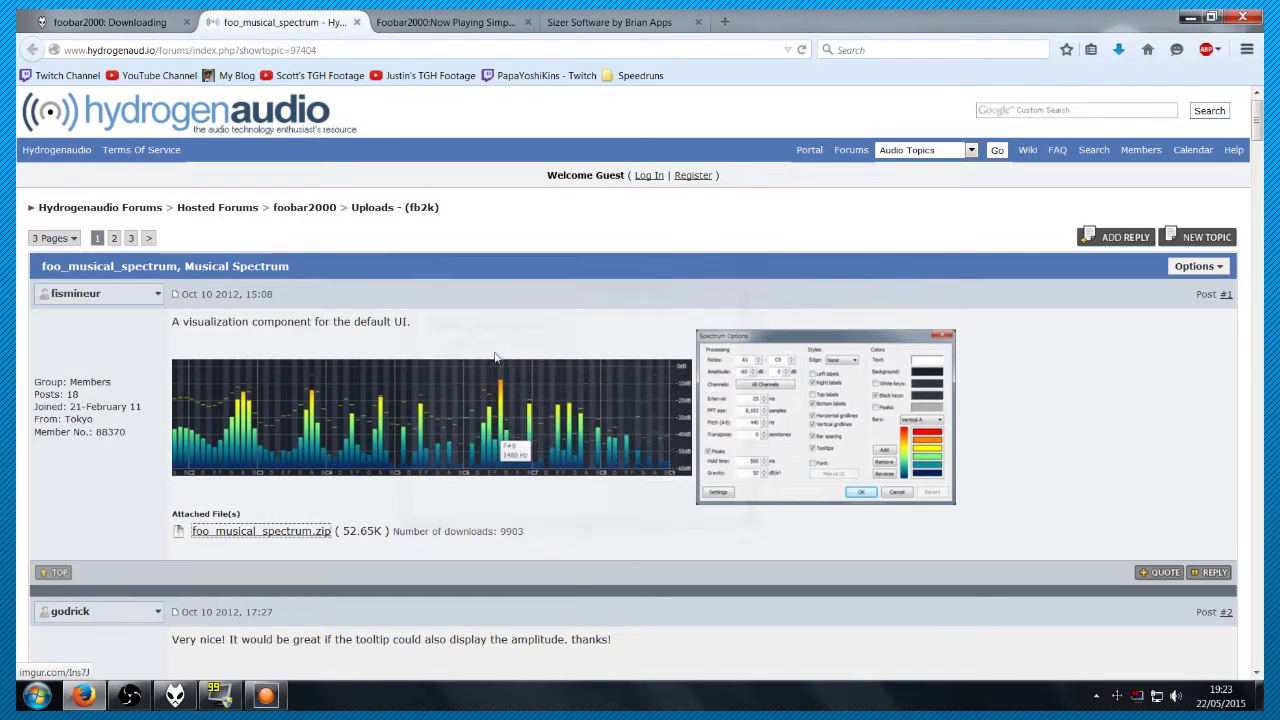
# Bring up the foo_np_simple.7z download on the Foobar2000:Now Playing Simple page and cancel it
pyautogui.click(480, 20)
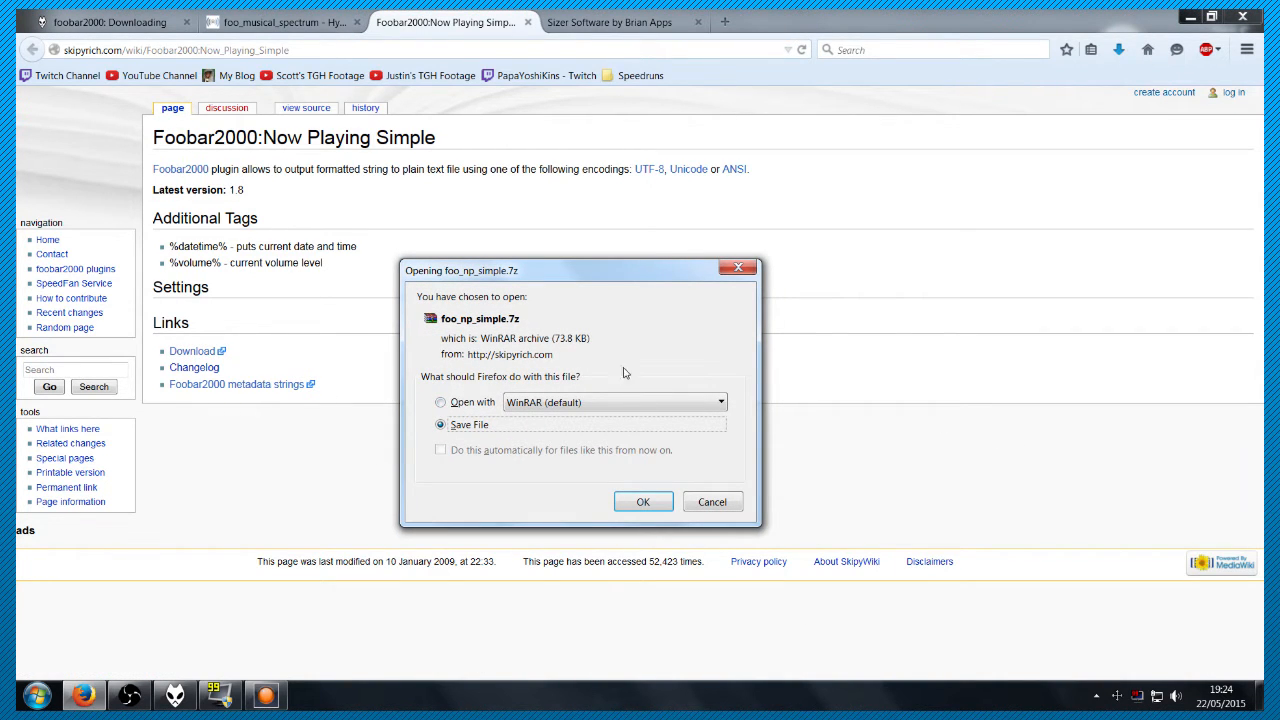
pyautogui.click(692, 504)
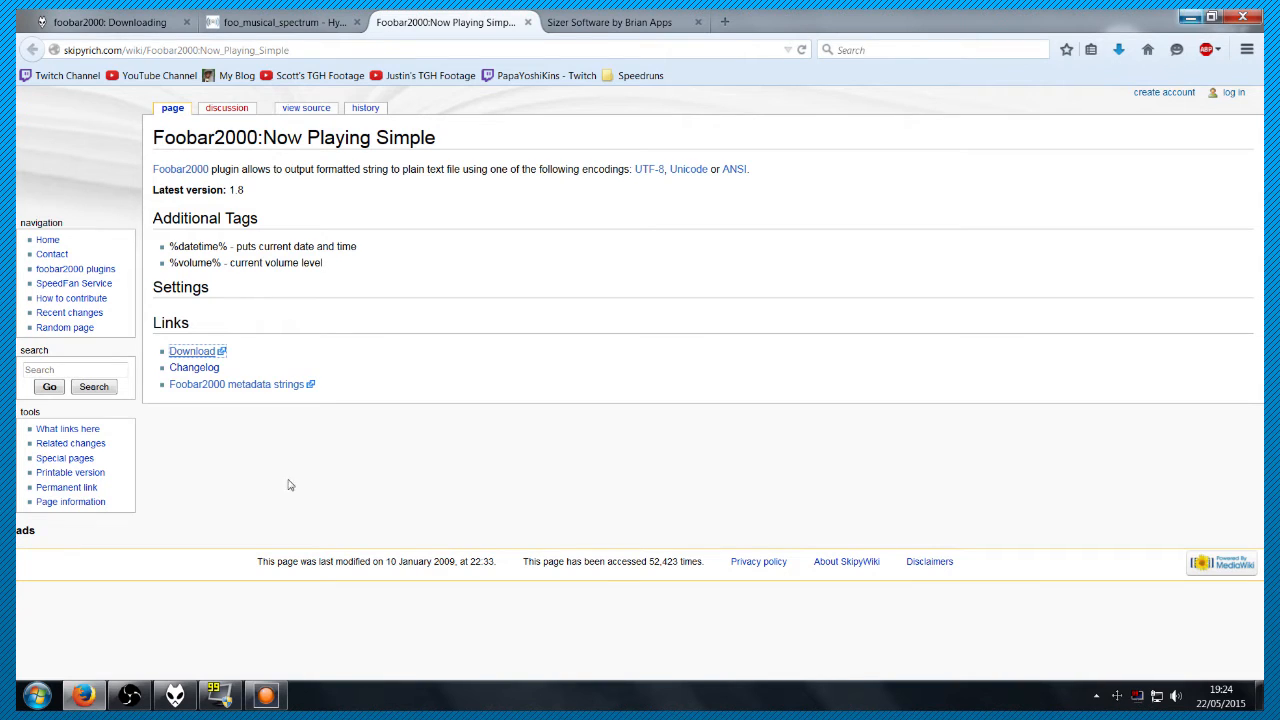
# Open a Windows Explorer window and browse to the root of the INTERNAL (C:) drive
pyautogui.click(36, 695)
pyautogui.click(266, 352)
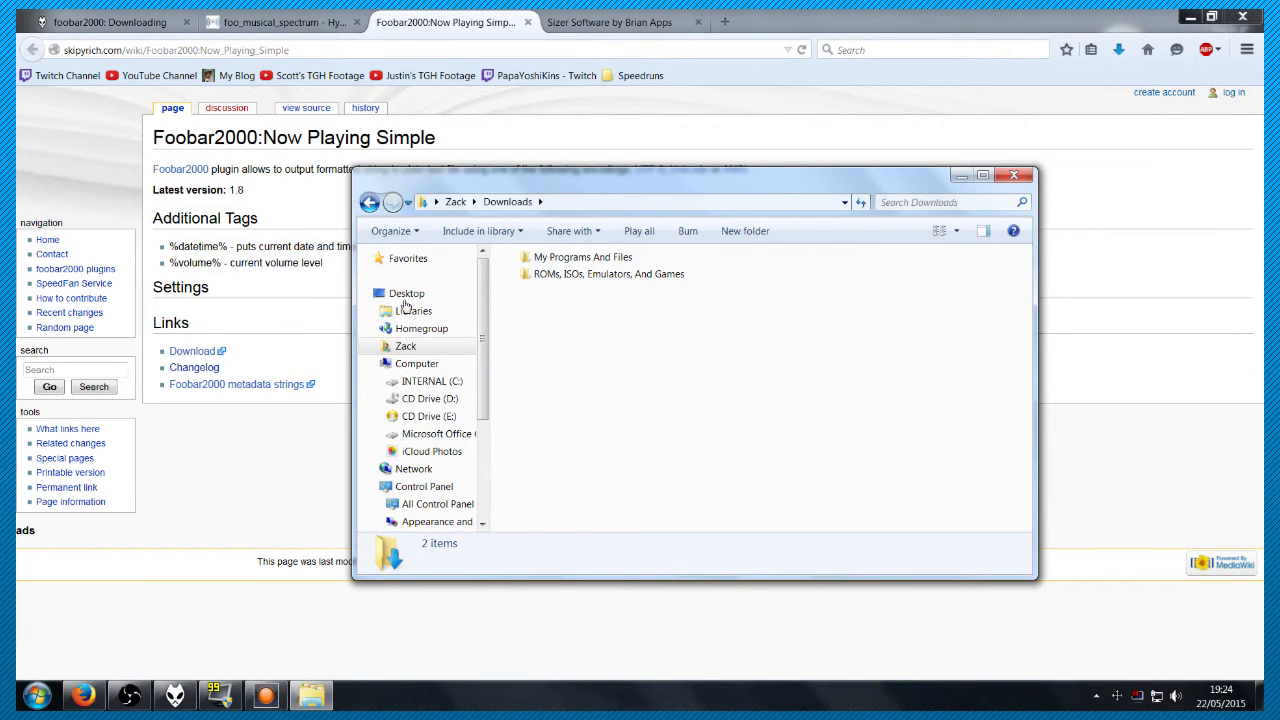
pyautogui.click(606, 274)
pyautogui.click(606, 323)
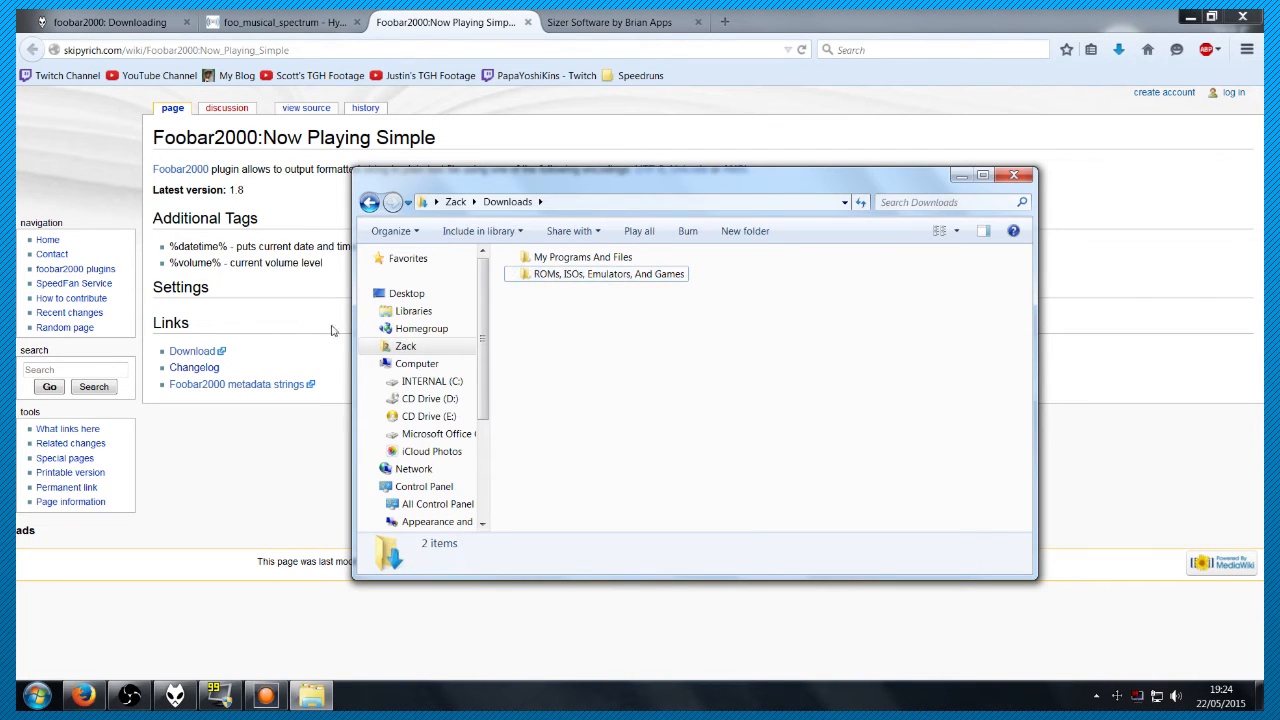
pyautogui.click(428, 383)
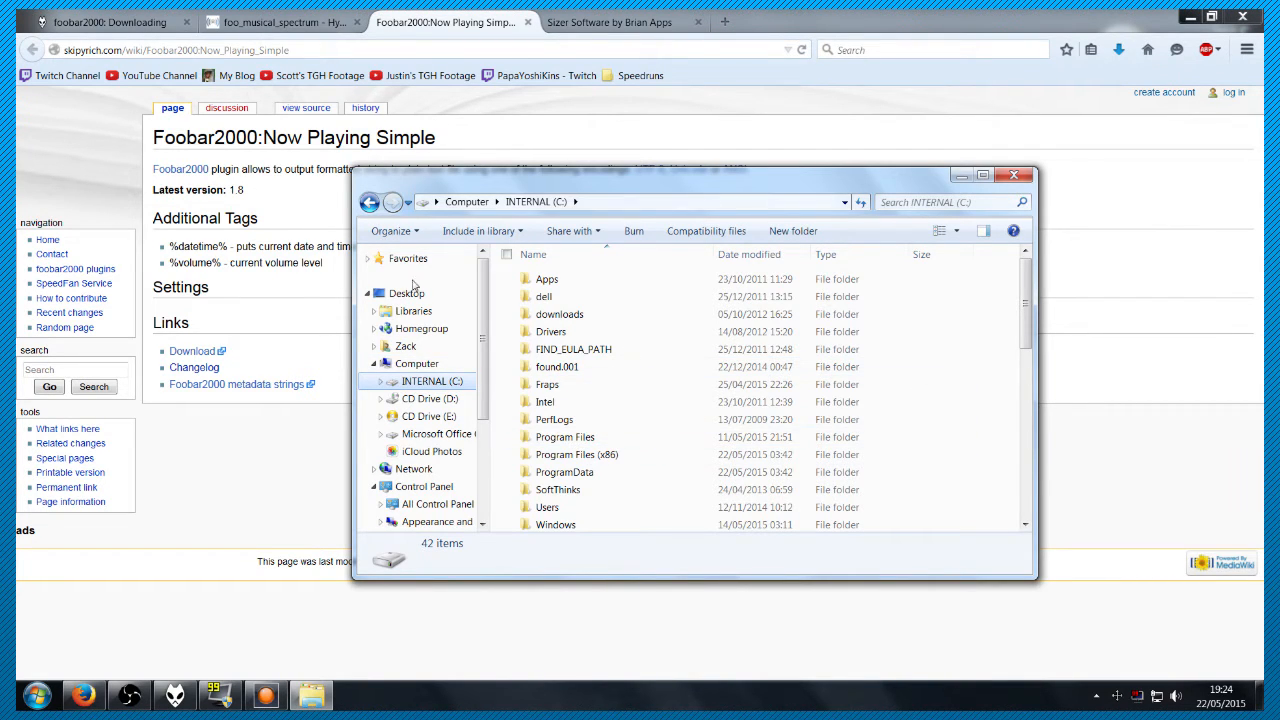
# Open the components folder of the foobar2000 installation in Program Files (x86)
pyautogui.click(602, 461)
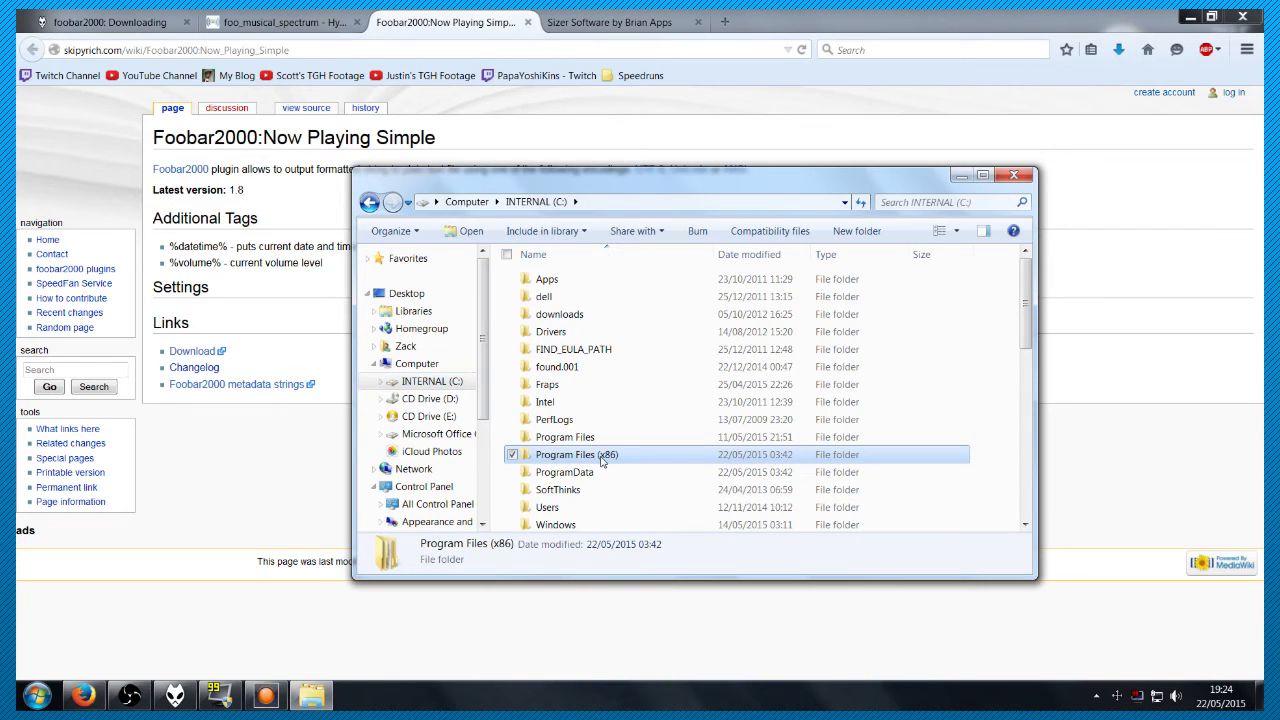
pyautogui.doubleClick(569, 455)
pyautogui.scroll(-8, 950, 275)
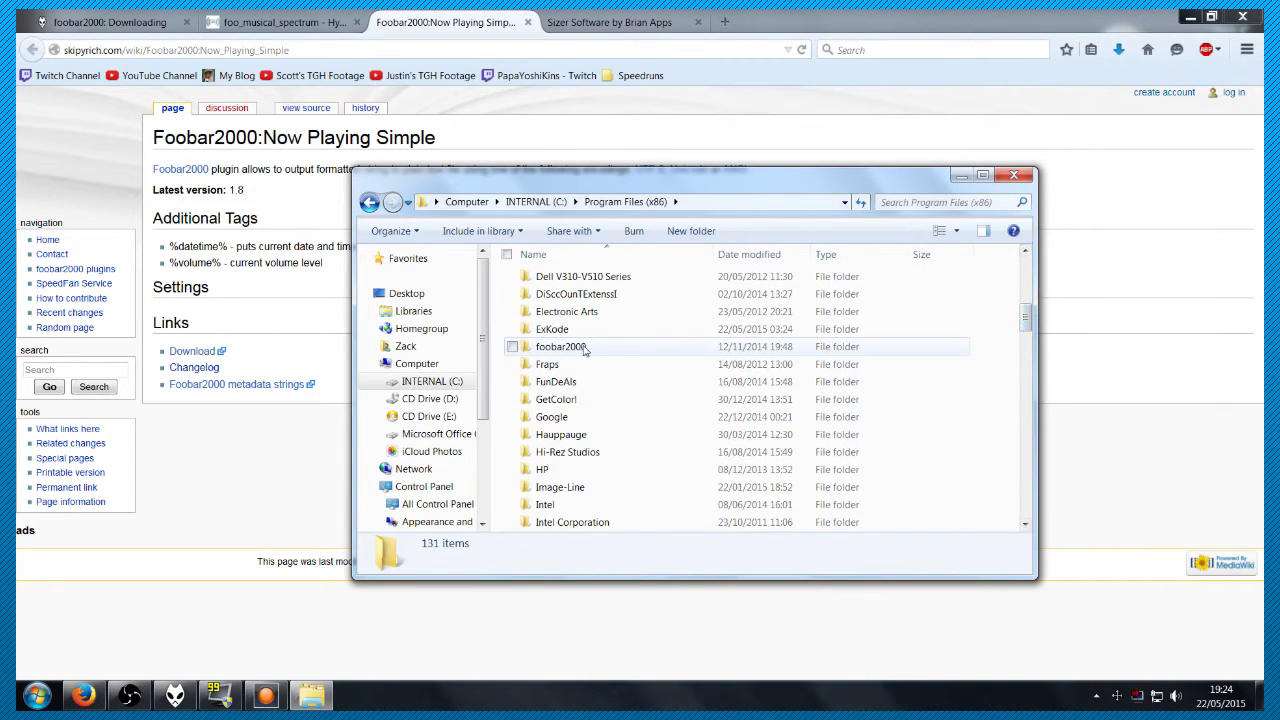
pyautogui.doubleClick(583, 348)
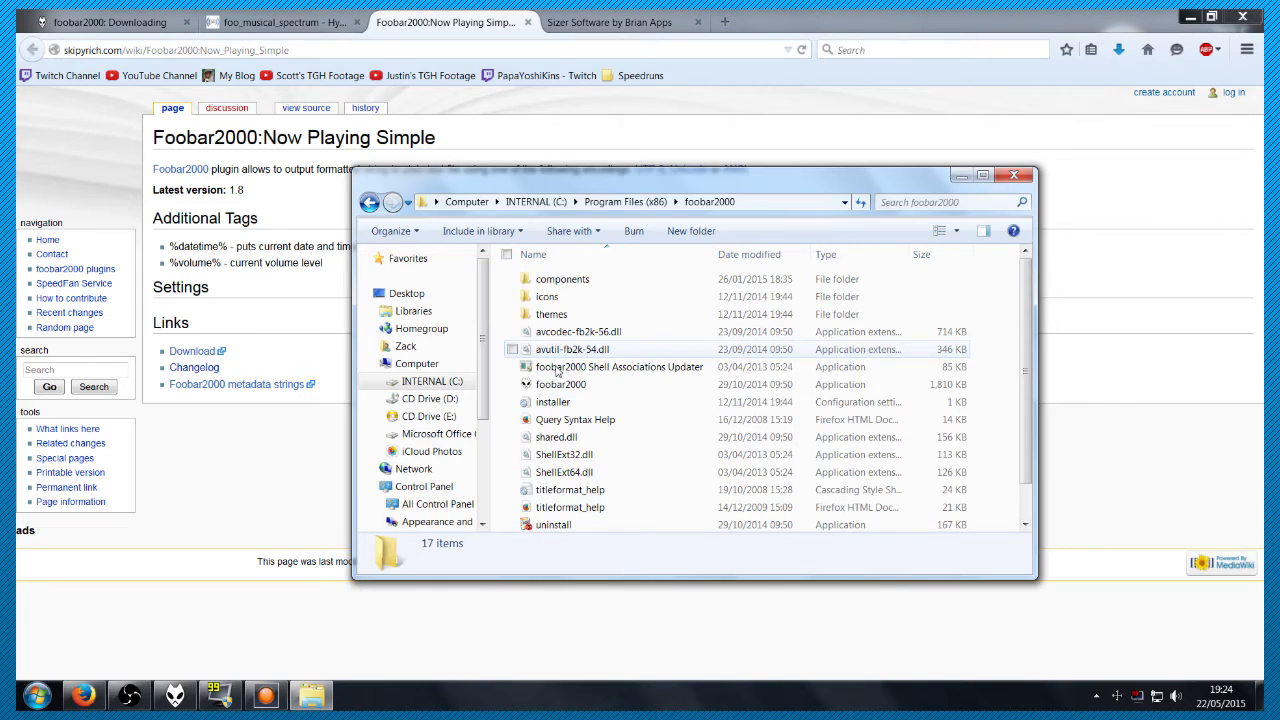
pyautogui.doubleClick(567, 281)
# Examine the component DLLs in the folder, singling out foo_musical_spectrum.dll and foo_np_simple.dll
pyautogui.moveTo(594, 520); pyautogui.dragTo(612, 274)
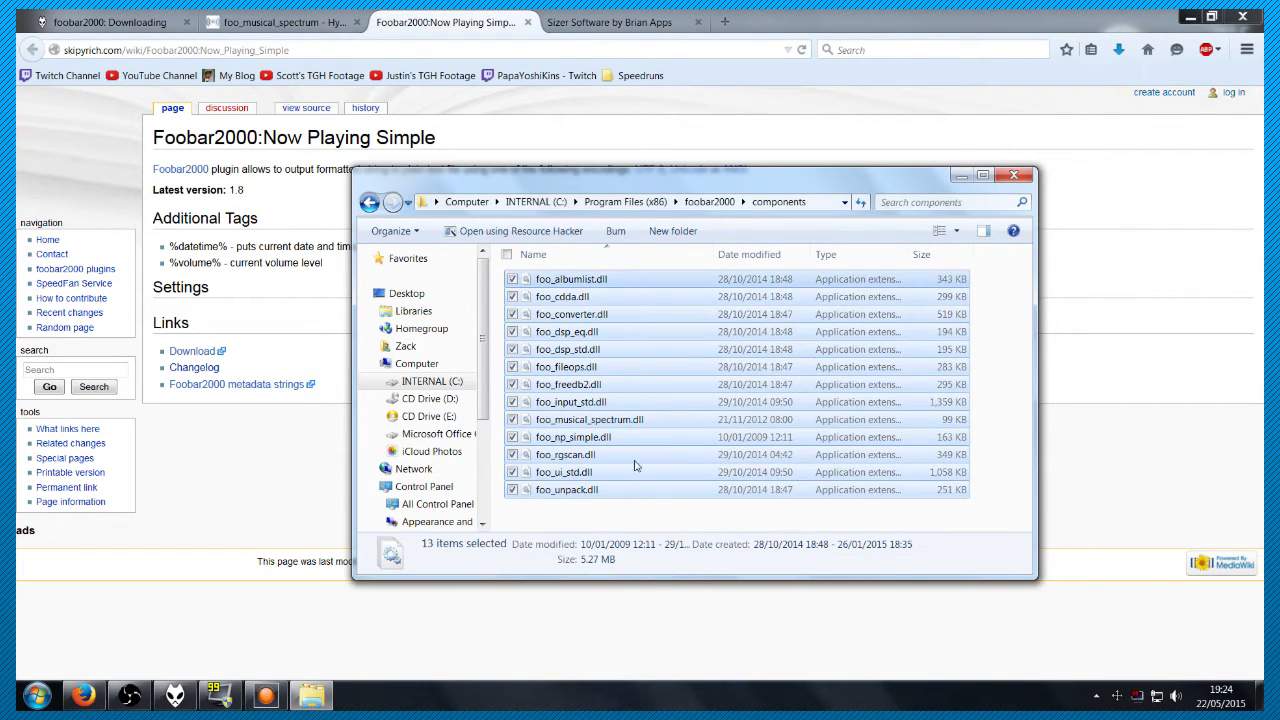
pyautogui.click(597, 532)
pyautogui.click(748, 421)
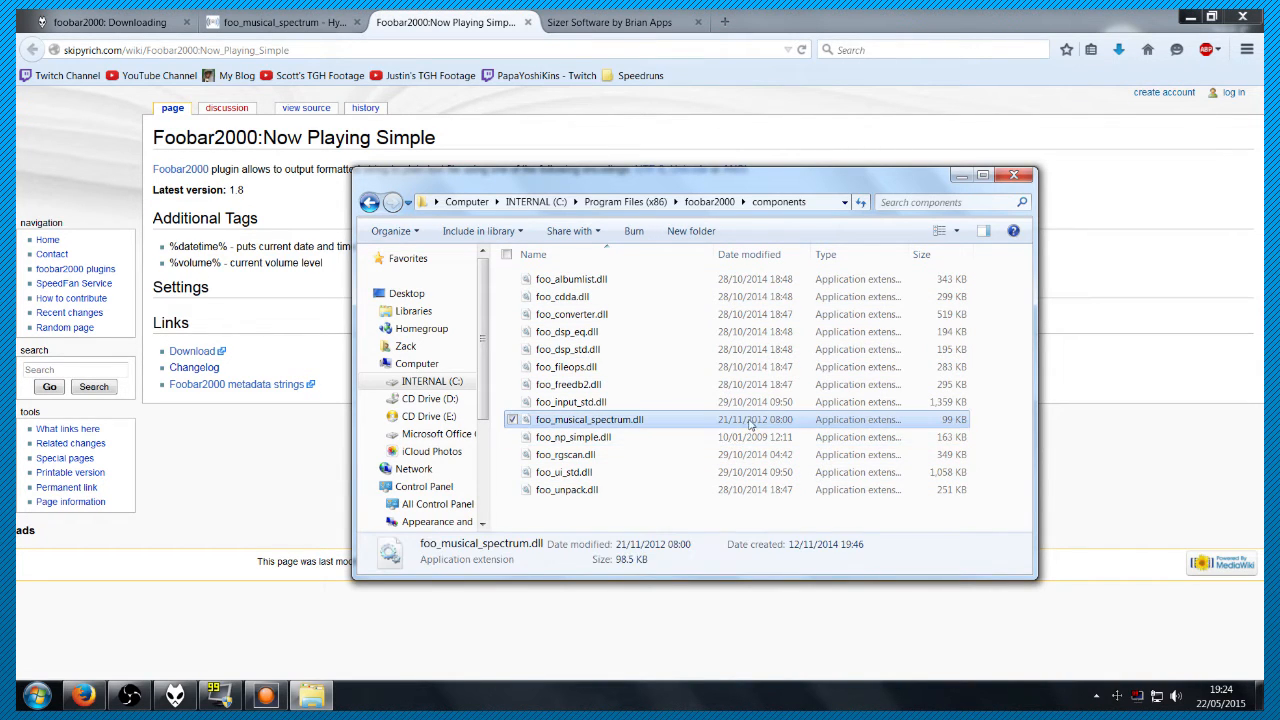
pyautogui.click(640, 492)
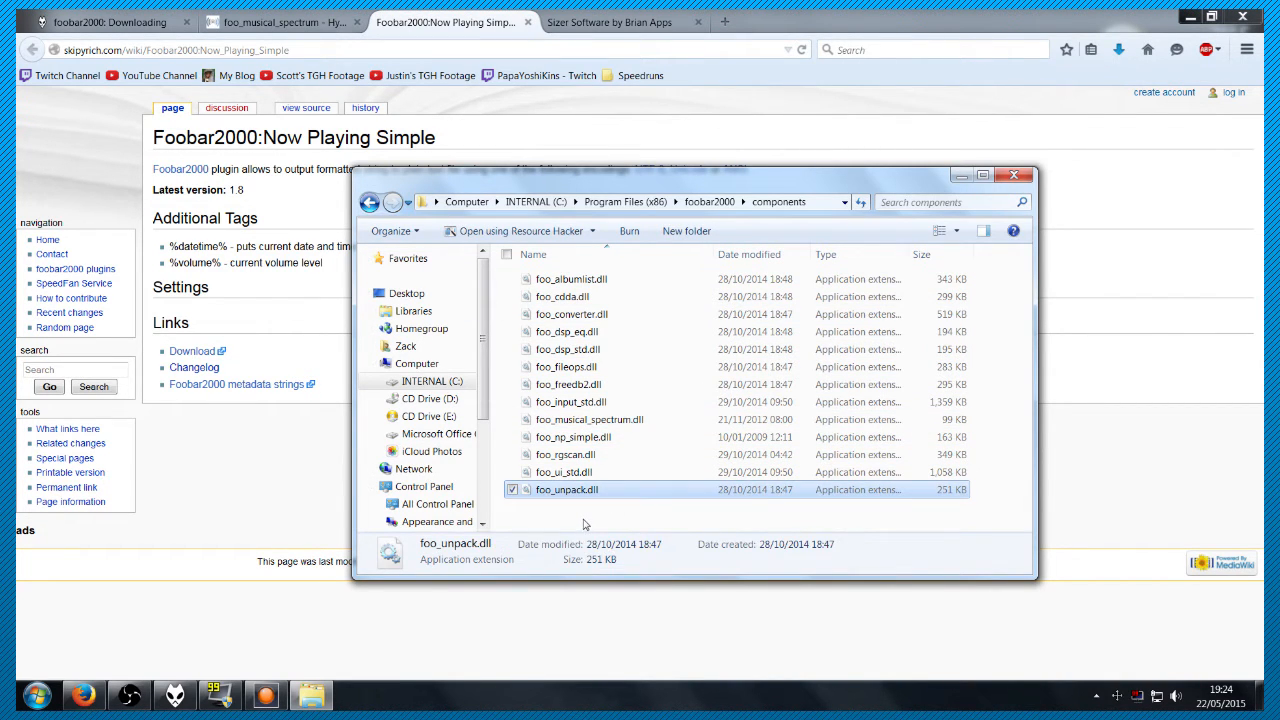
pyautogui.click(584, 519)
pyautogui.moveTo(615, 512); pyautogui.dragTo(580, 287)
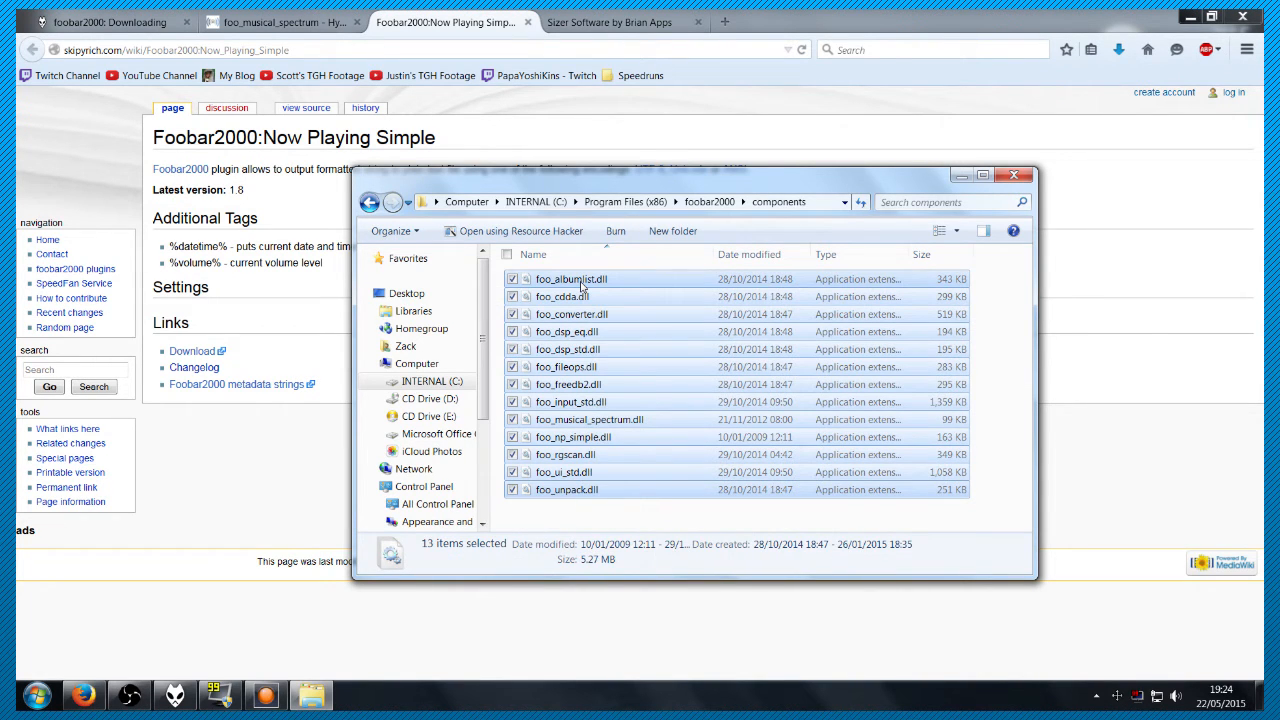
pyautogui.click(565, 512)
pyautogui.click(580, 424)
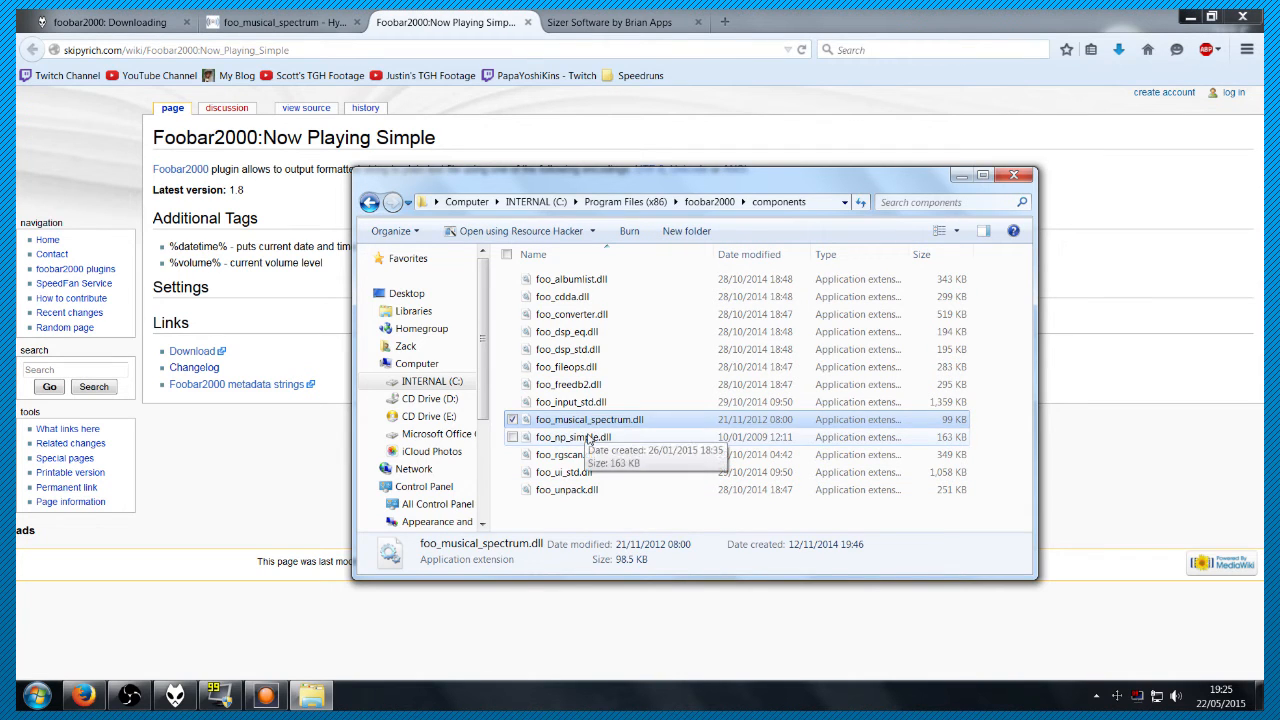
pyautogui.click(593, 438)
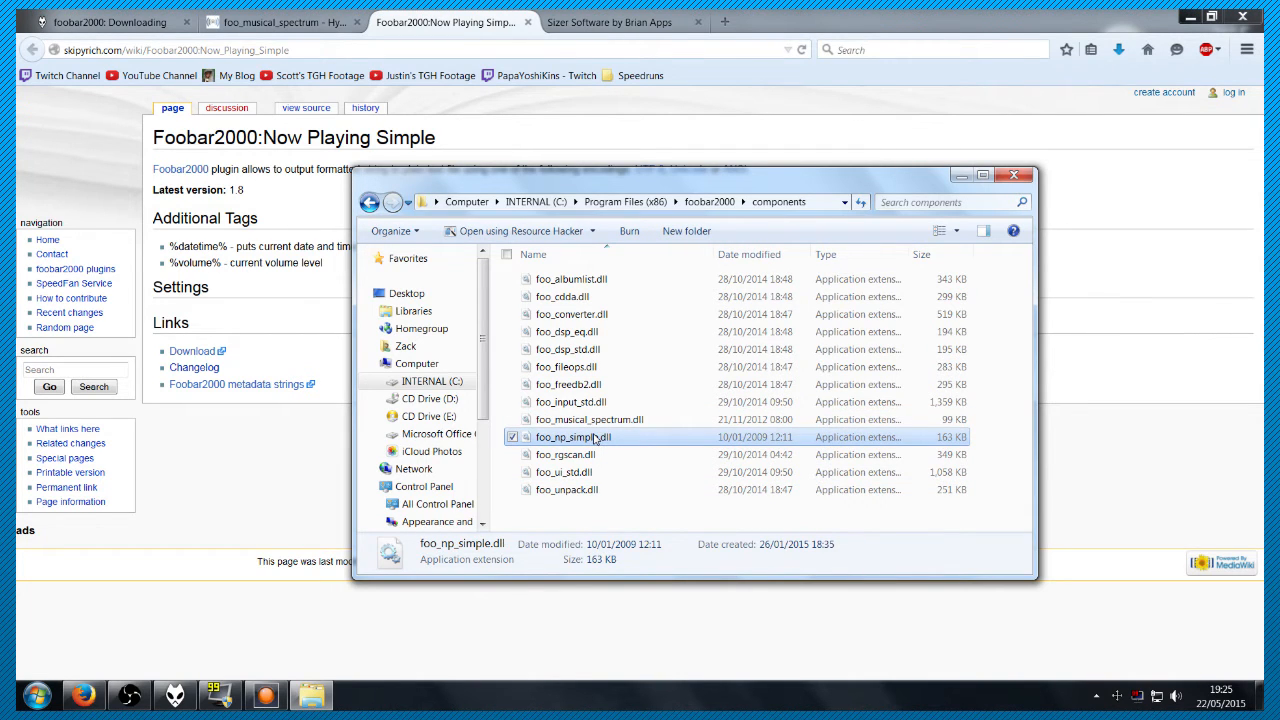
pyautogui.click(595, 407)
pyautogui.click(594, 425)
pyautogui.click(597, 437)
pyautogui.click(594, 424)
pyautogui.doubleClick(594, 424)
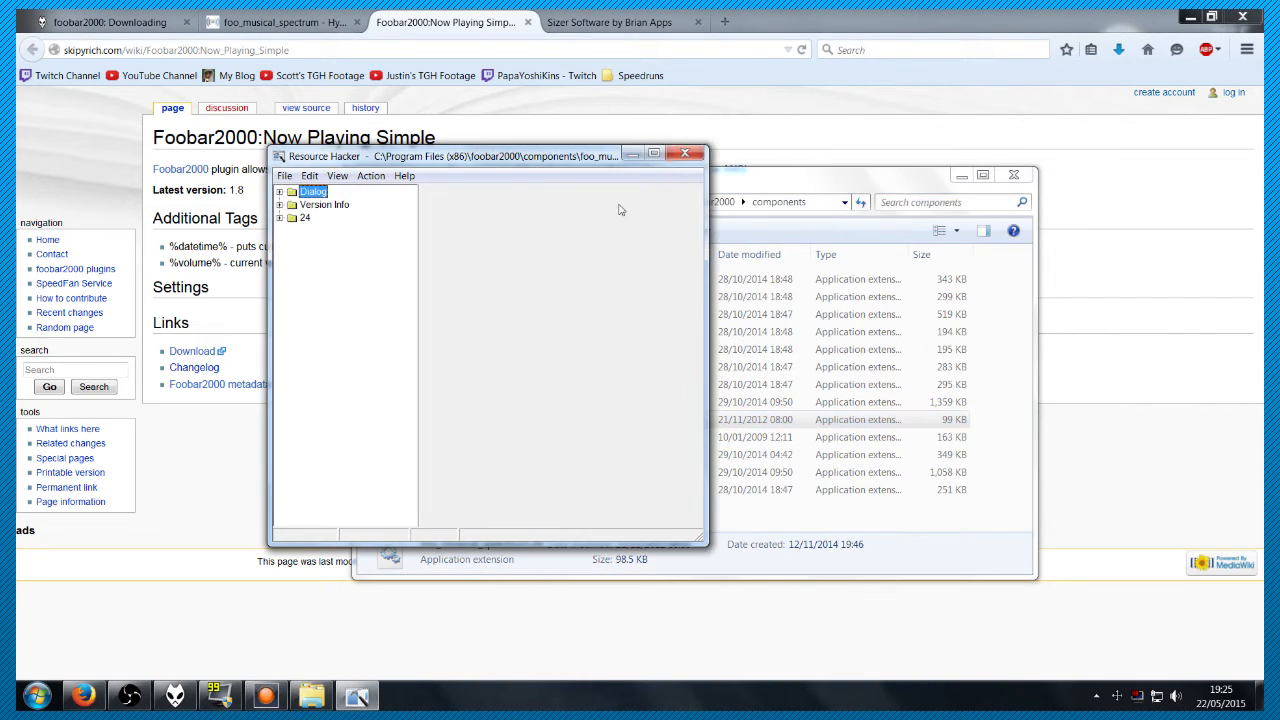
pyautogui.click(684, 153)
pyautogui.click(575, 437)
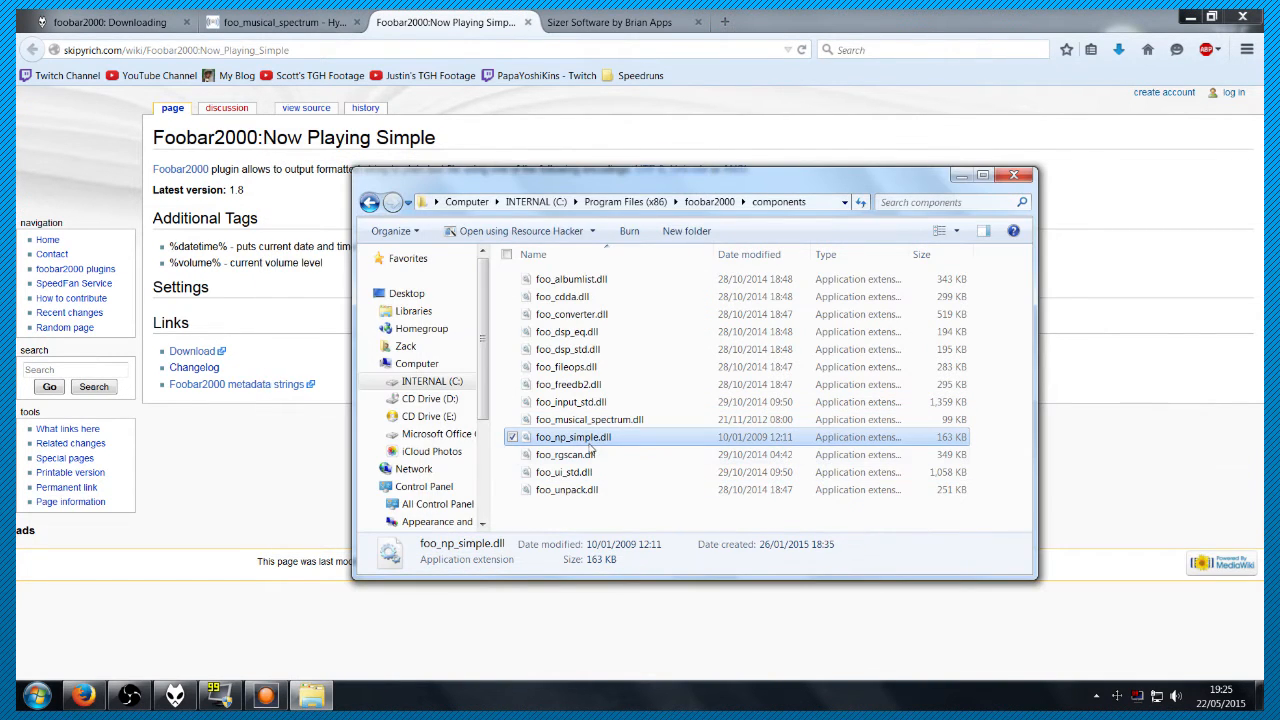
pyautogui.click(563, 515)
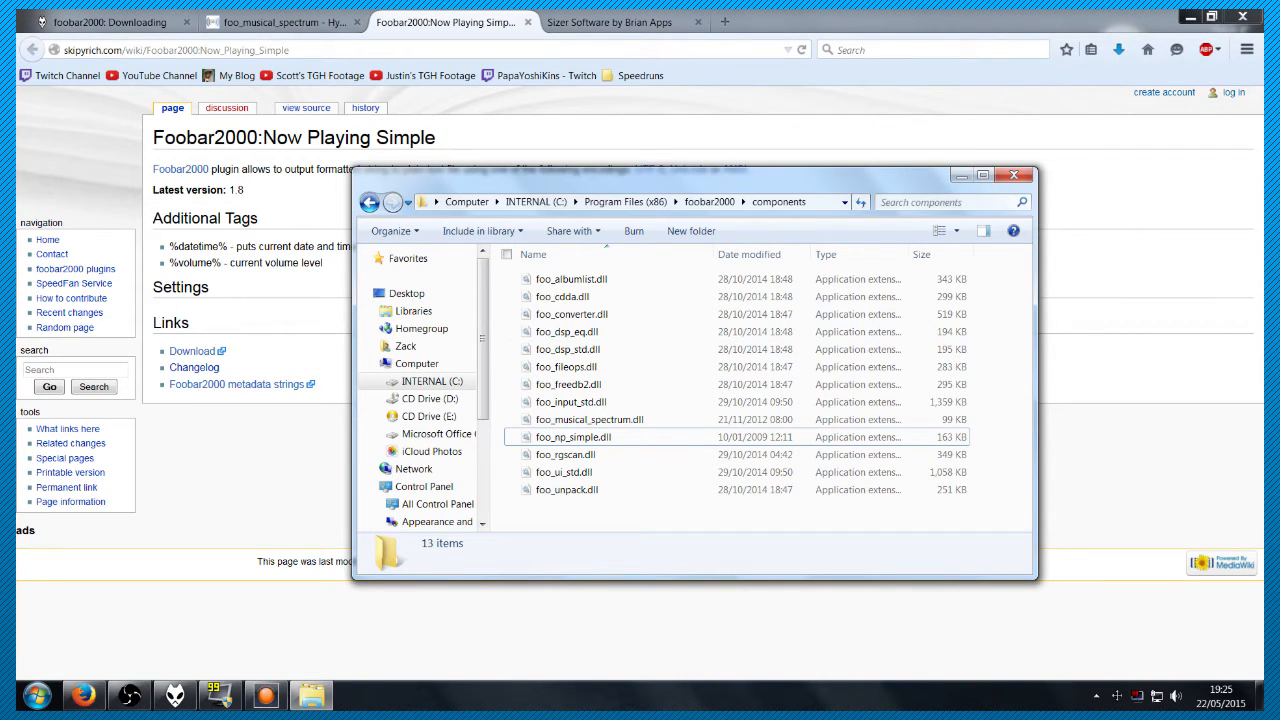
# Close the folder window, switch from the browser to foobar2000 and remove all tracks from the Default playlist
pyautogui.click(1034, 177)
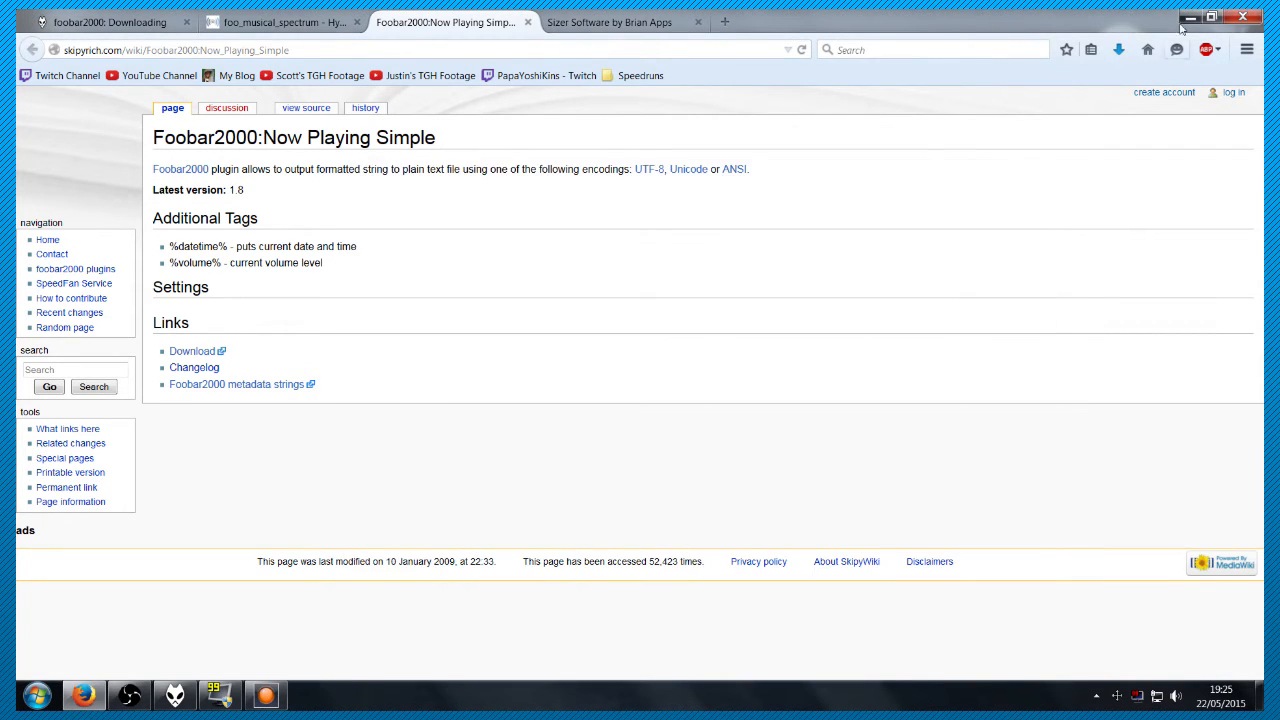
pyautogui.click(1190, 17)
pyautogui.click(177, 697)
pyautogui.click(588, 385)
pyautogui.hotkey('ctrl', 'a')
pyautogui.press('Delete')
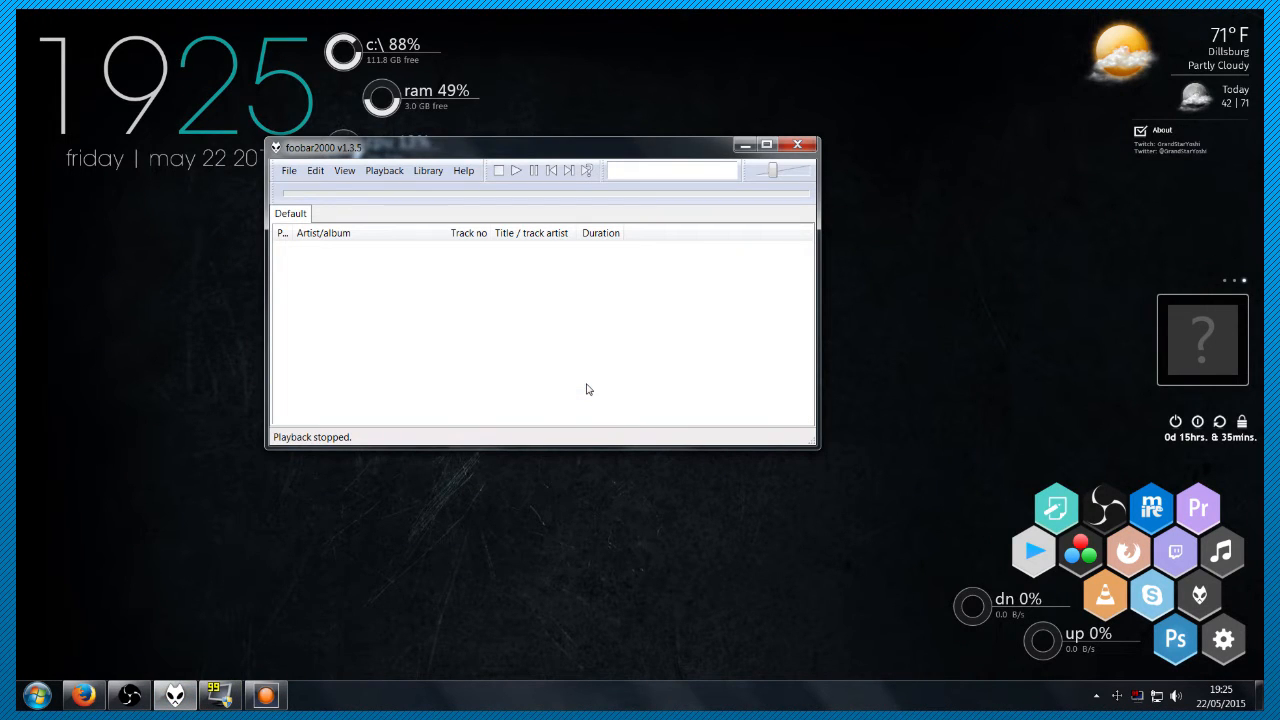
# Reposition the foobar2000 window, start adding a folder and browse to the personal music folder inside My Music
pyautogui.moveTo(400, 147); pyautogui.dragTo(578, 220)
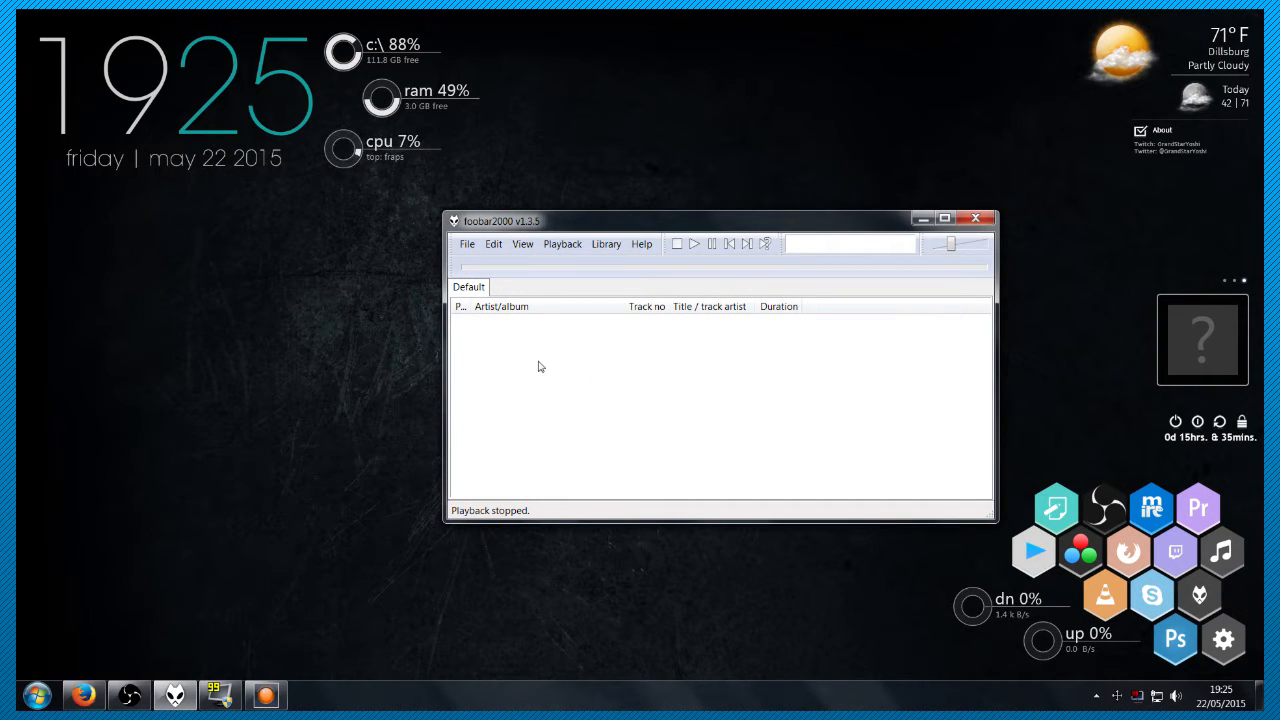
pyautogui.moveTo(461, 218); pyautogui.dragTo(434, 201)
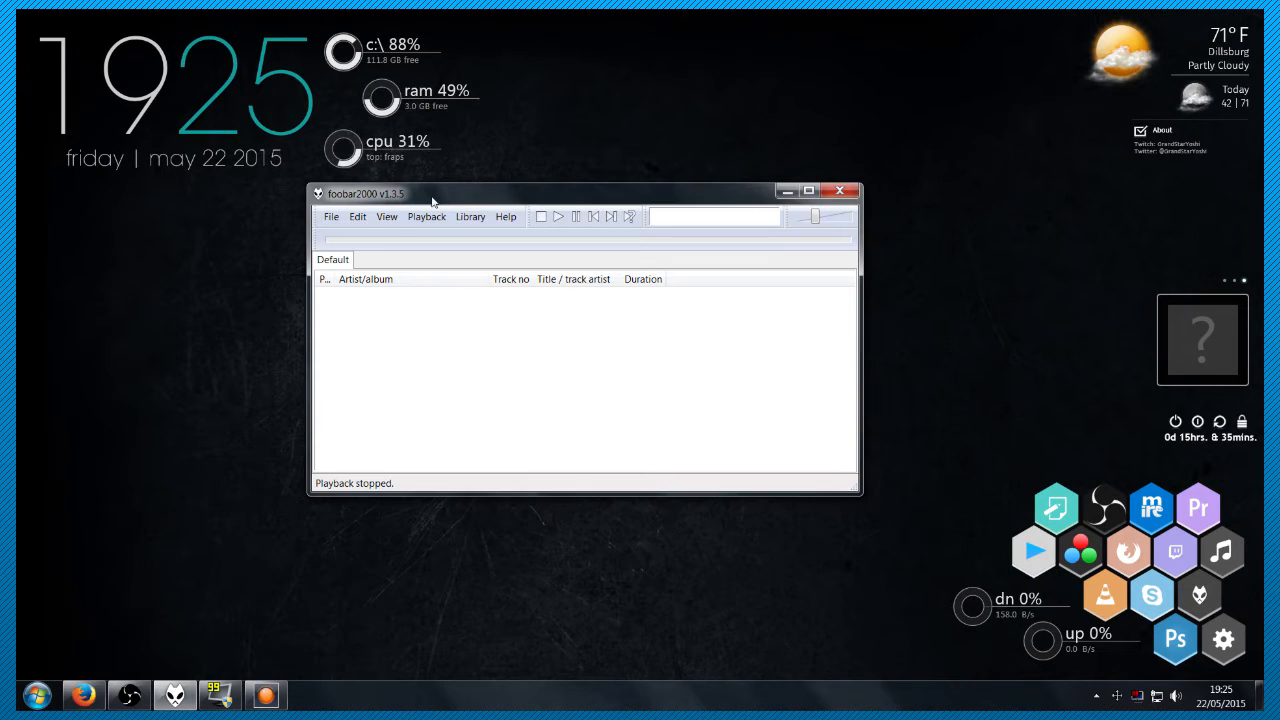
pyautogui.click(330, 216)
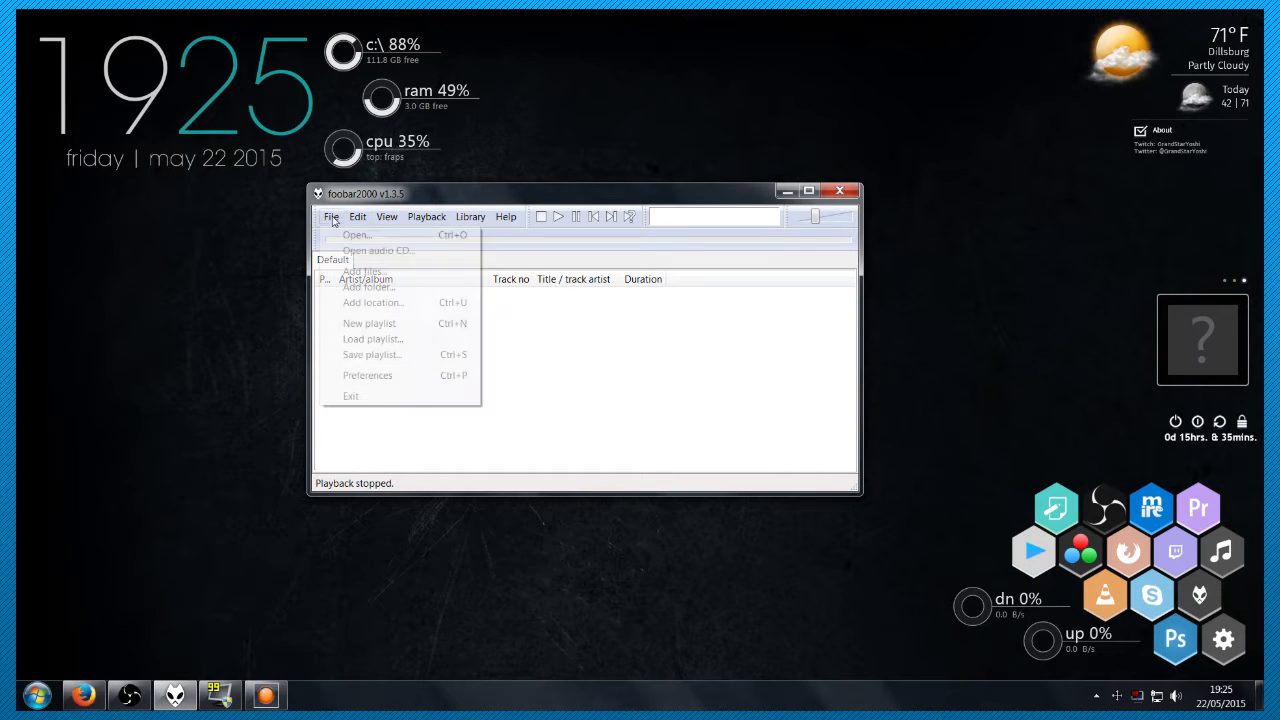
pyautogui.click(367, 286)
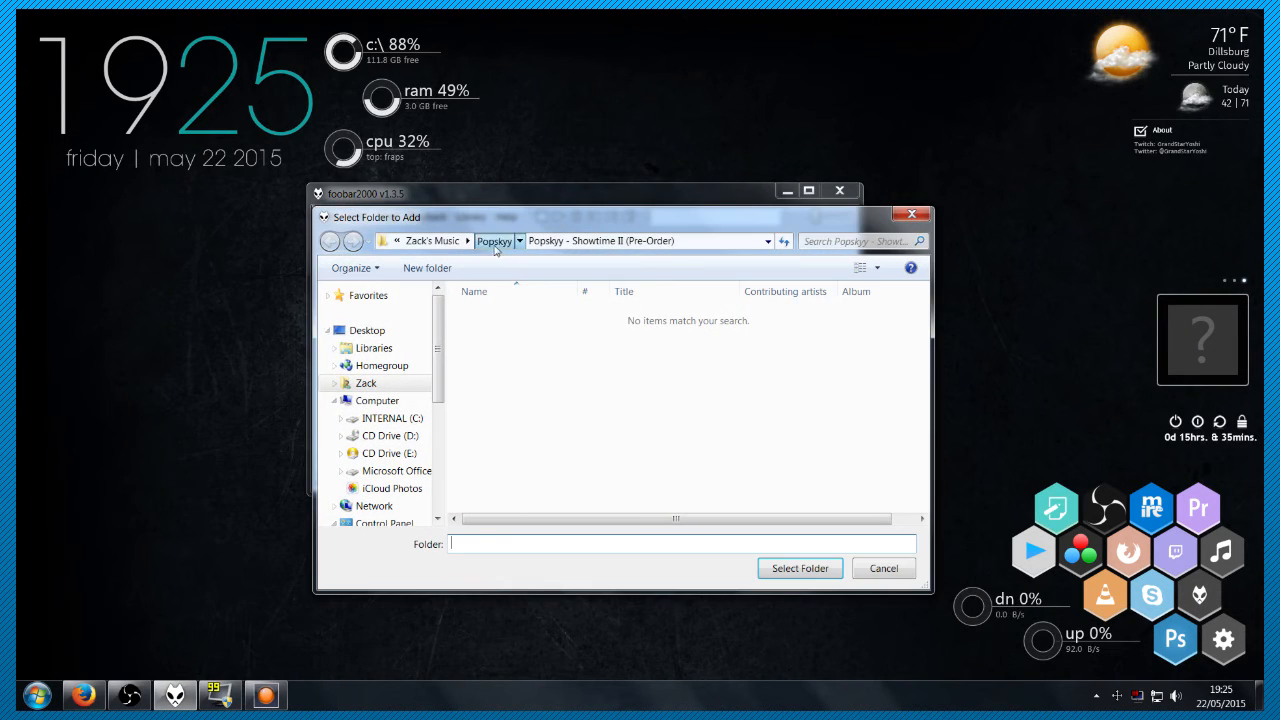
pyautogui.click(494, 241)
pyautogui.click(458, 243)
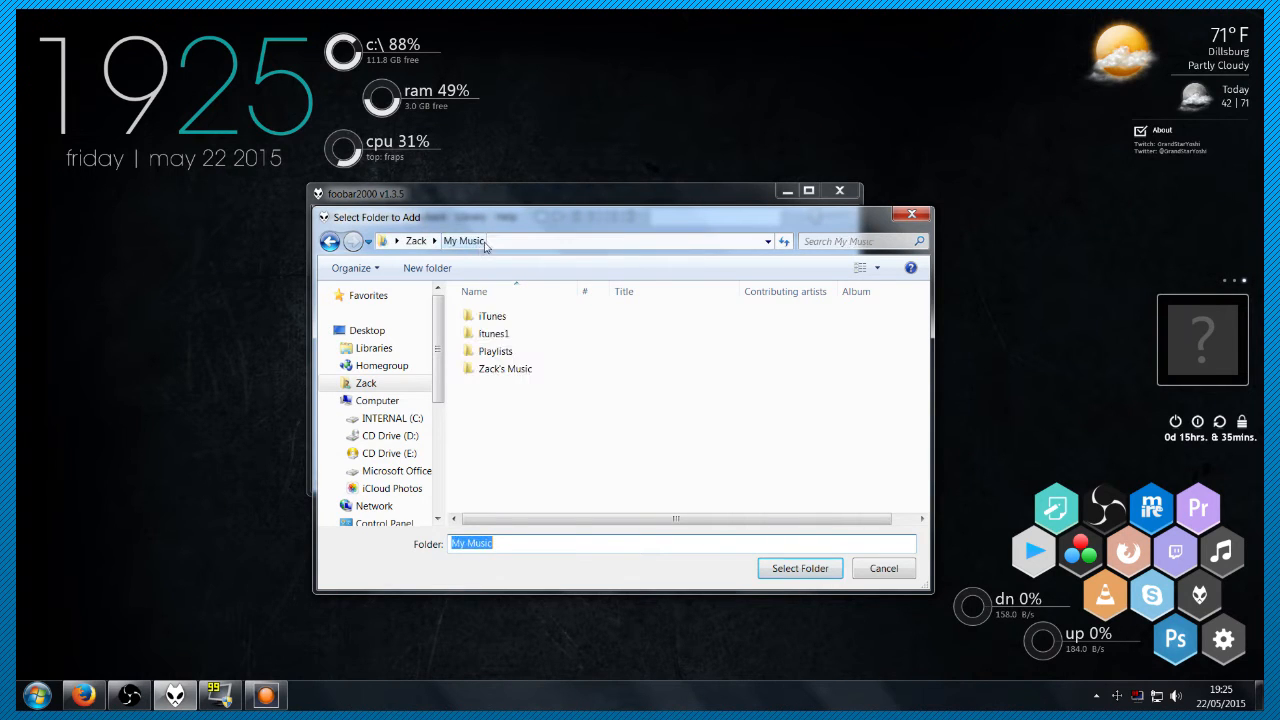
pyautogui.doubleClick(504, 371)
# Add the "Popskyy - Showtime II (Pre-Order)" folder from Popskyy to the Default playlist and look through its tracks
pyautogui.moveTo(925, 312); pyautogui.dragTo(930, 480)
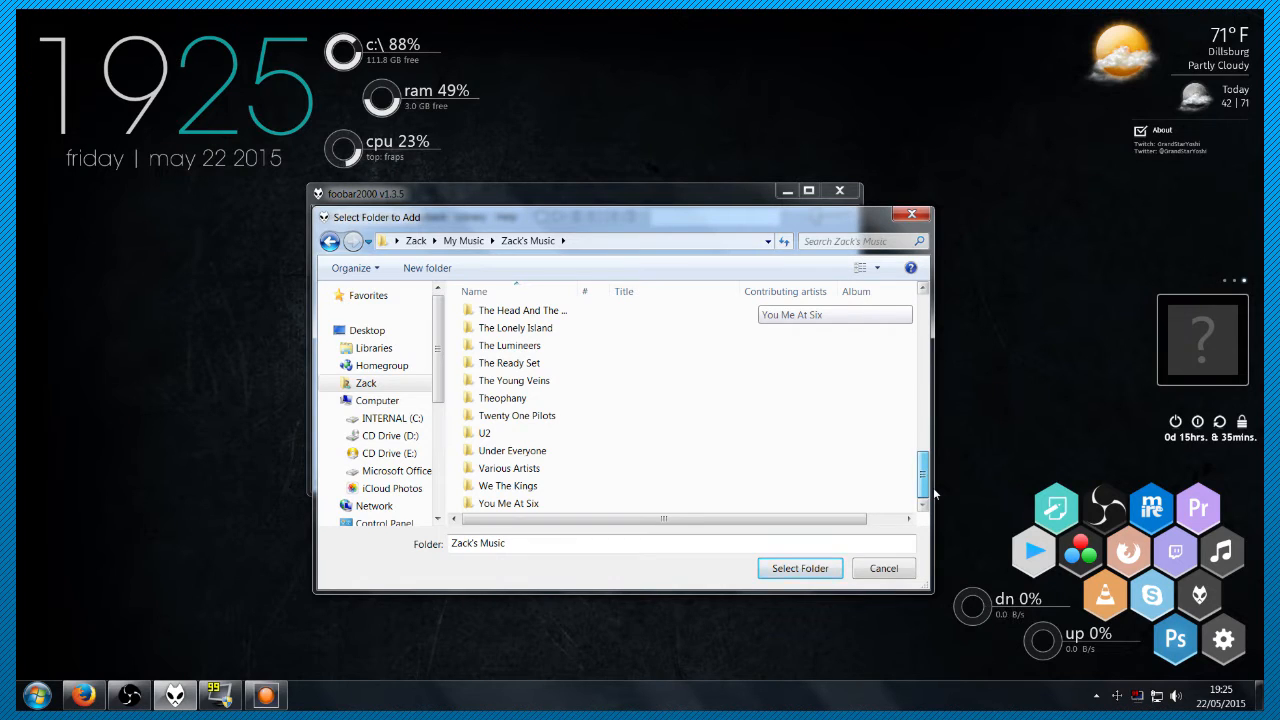
pyautogui.moveTo(924, 467); pyautogui.dragTo(921, 397)
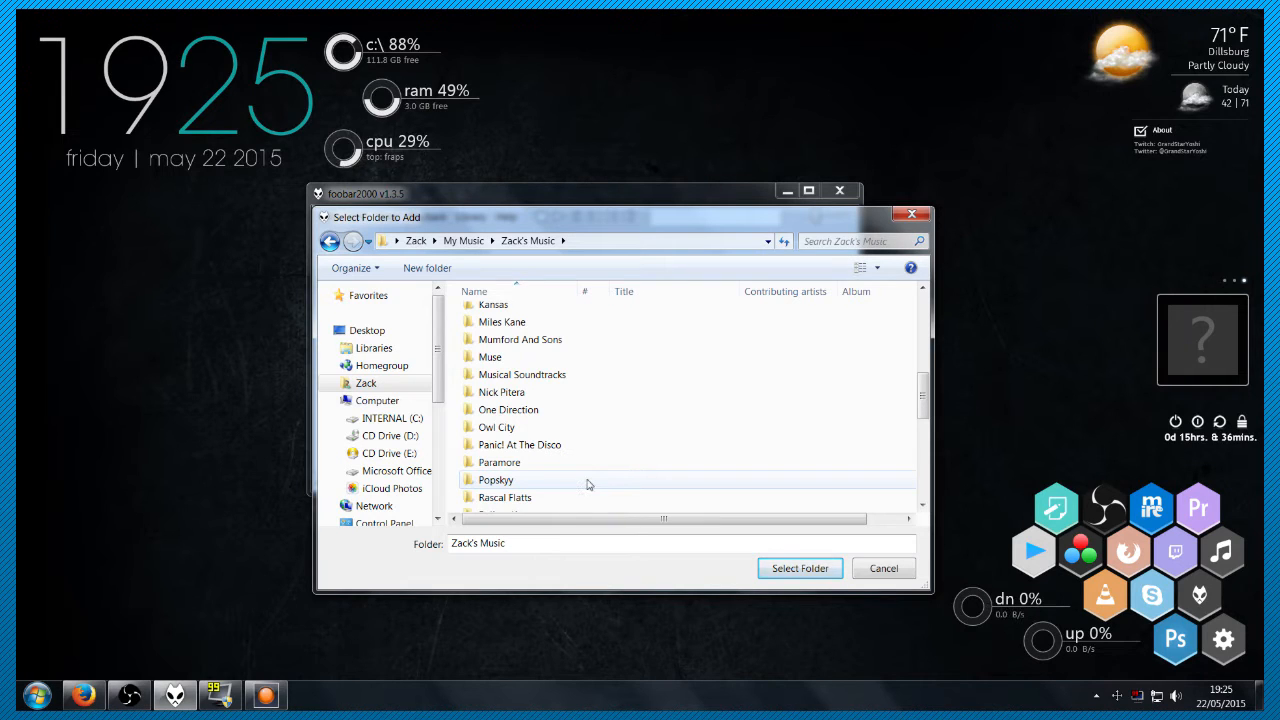
pyautogui.doubleClick(588, 482)
pyautogui.doubleClick(557, 320)
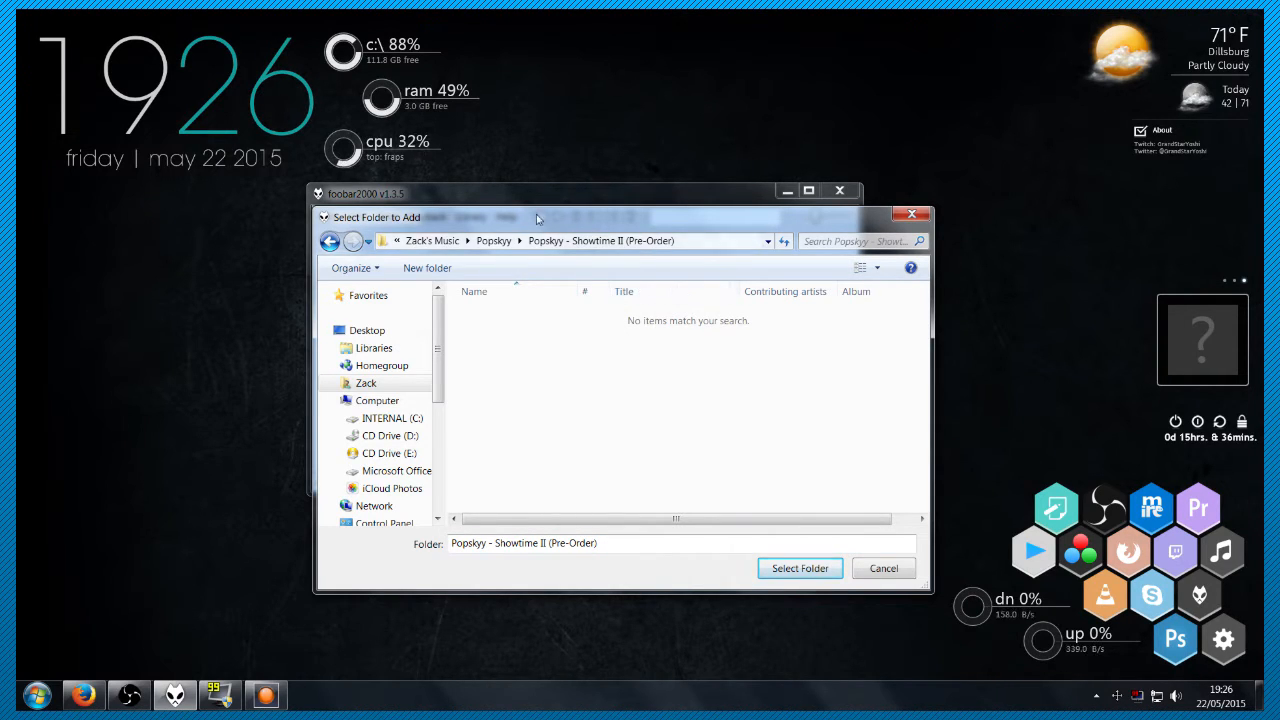
pyautogui.click(500, 241)
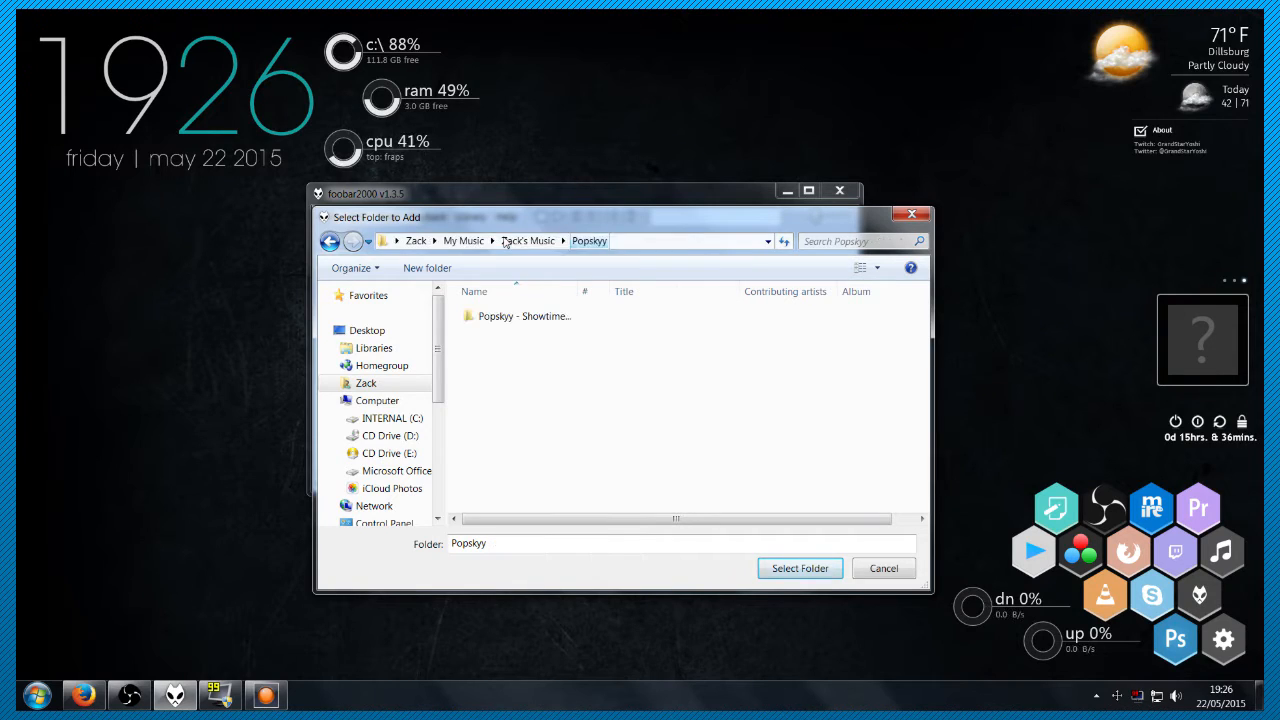
pyautogui.click(510, 320)
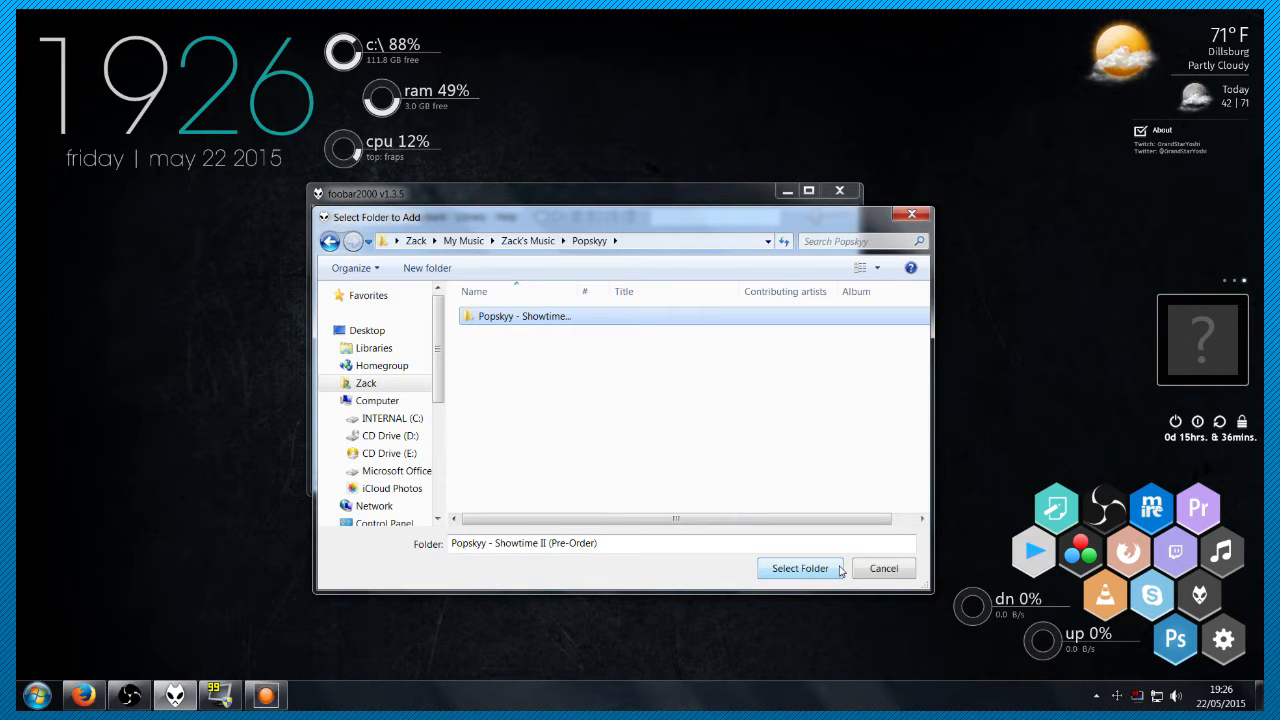
pyautogui.click(800, 568)
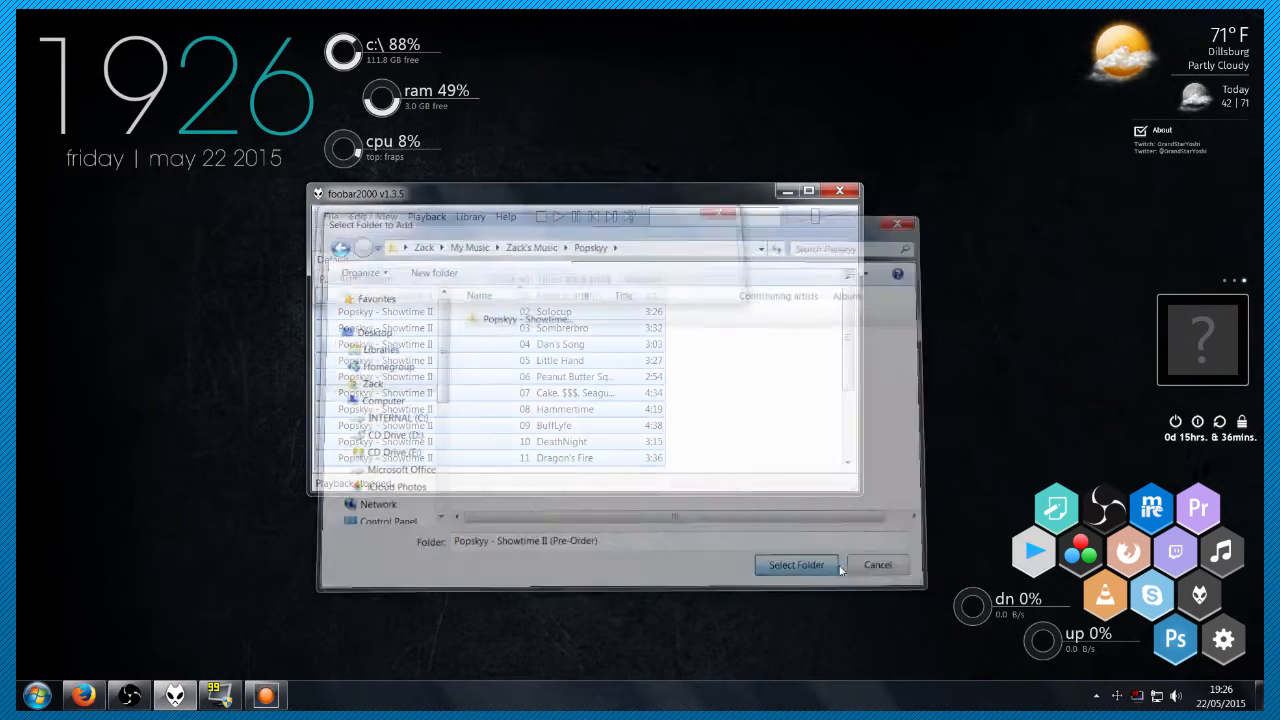
pyautogui.click(788, 404)
pyautogui.moveTo(847, 366); pyautogui.dragTo(853, 460)
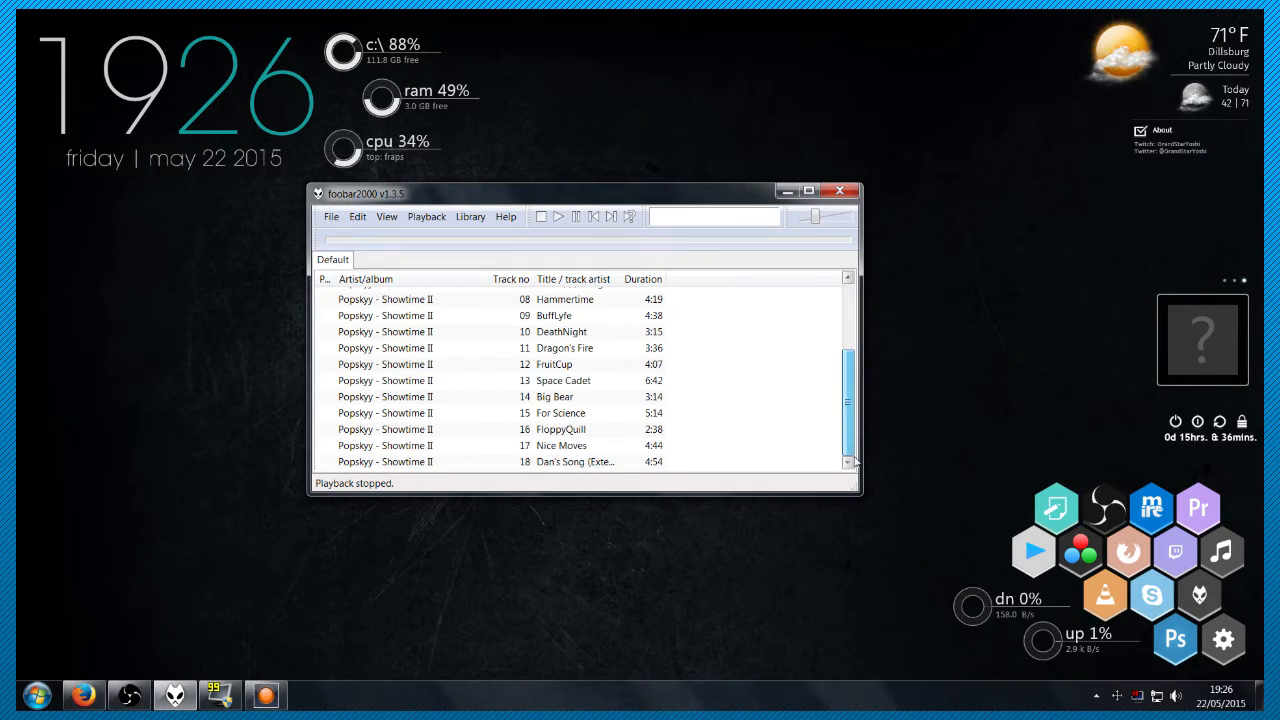
pyautogui.press('Home')
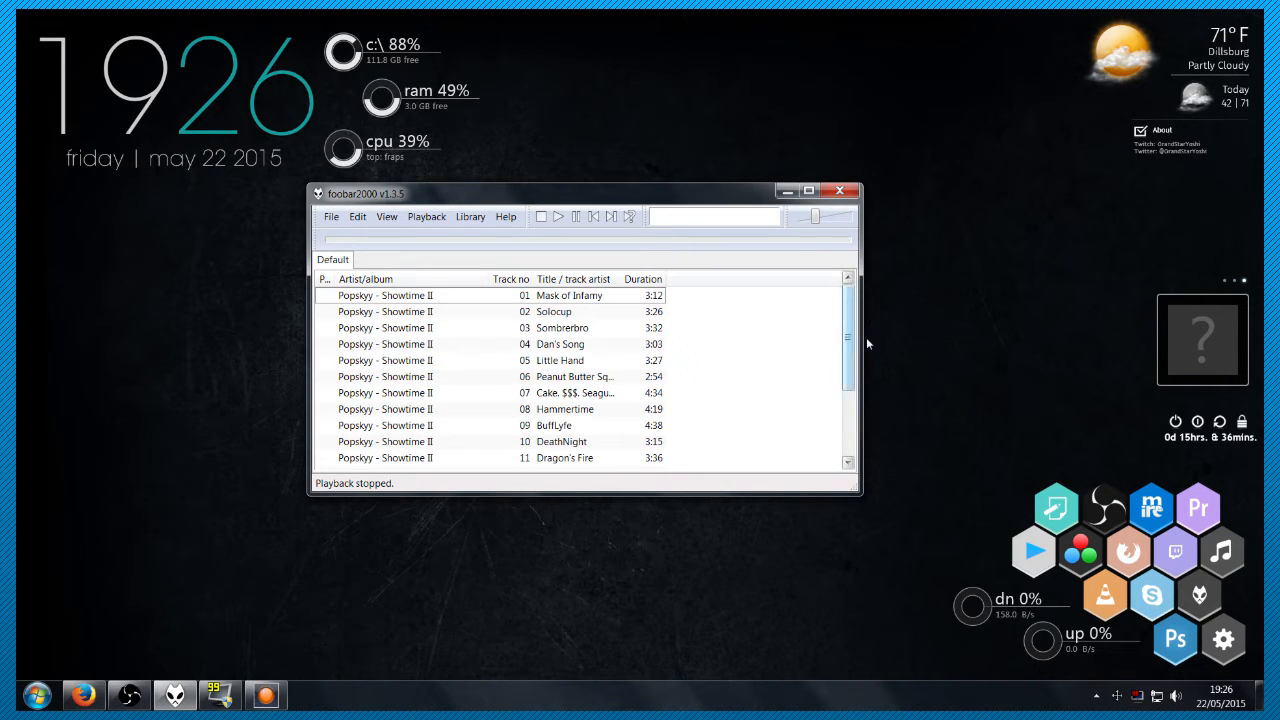
pyautogui.press('End')
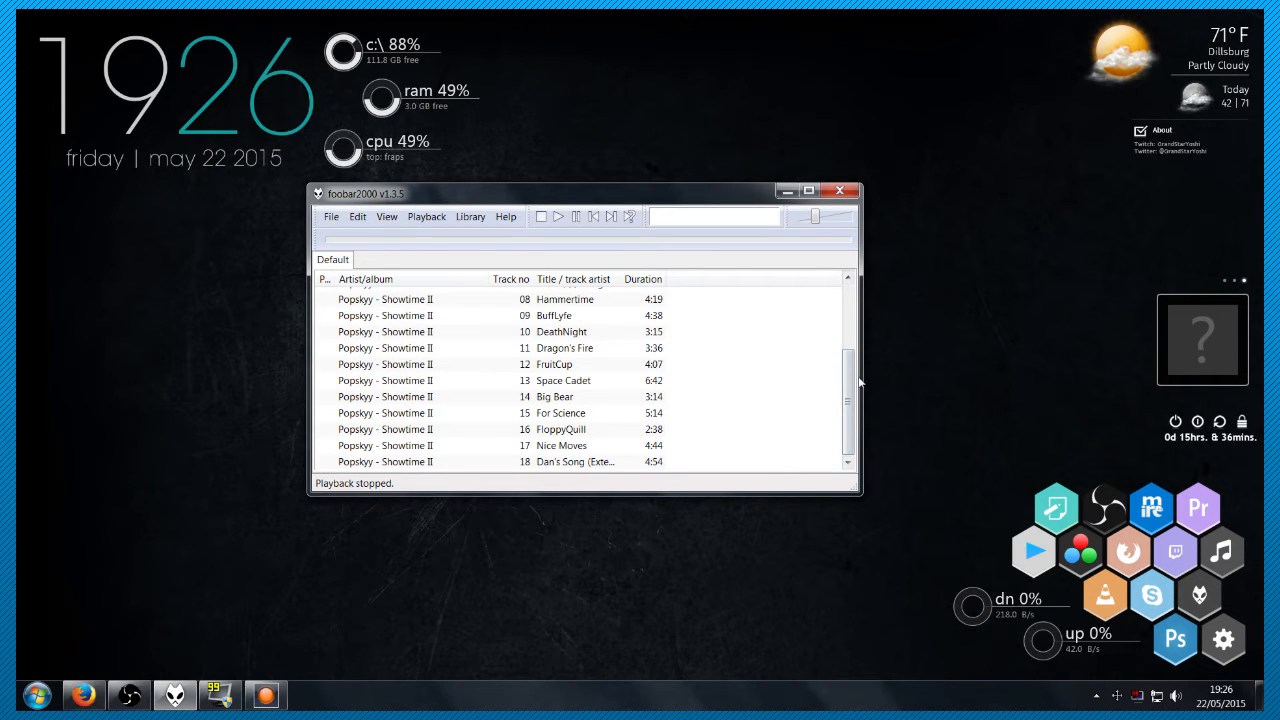
pyautogui.moveTo(852, 385); pyautogui.dragTo(851, 320)
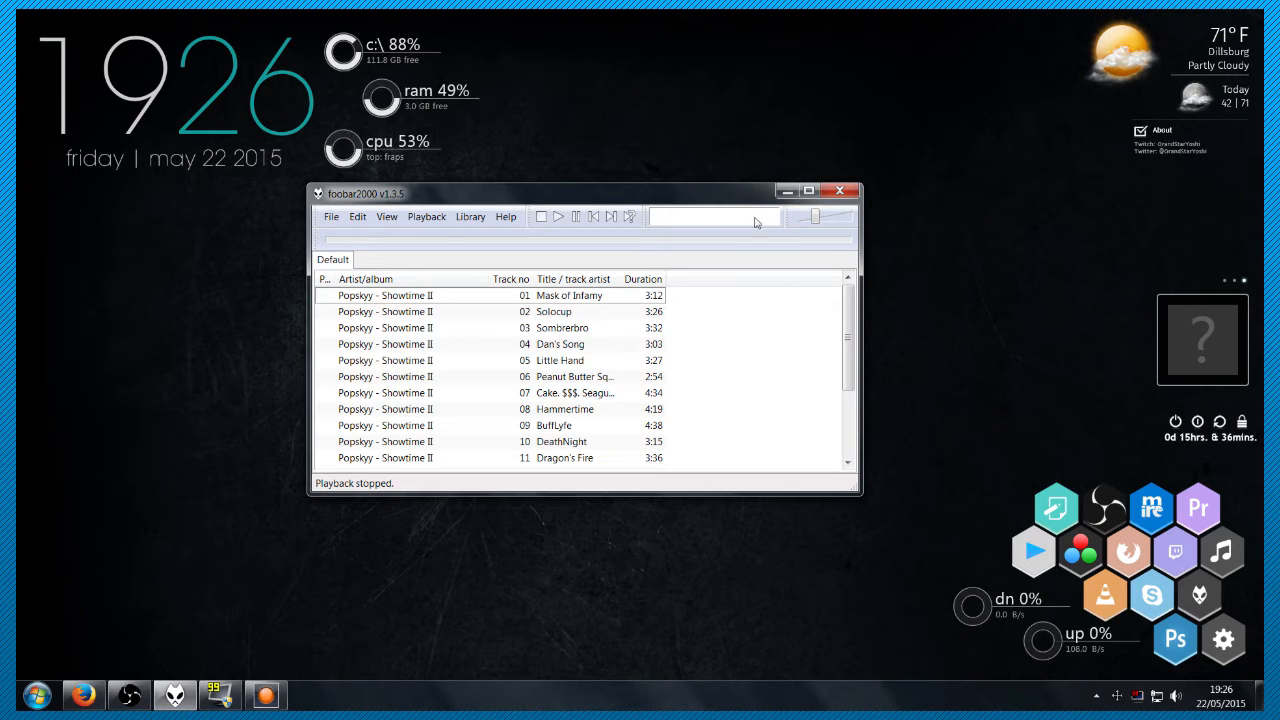
# Move the foobar2000 window aside and open the Musical Spectrum visualization
pyautogui.moveTo(681, 195); pyautogui.dragTo(1046, 49)
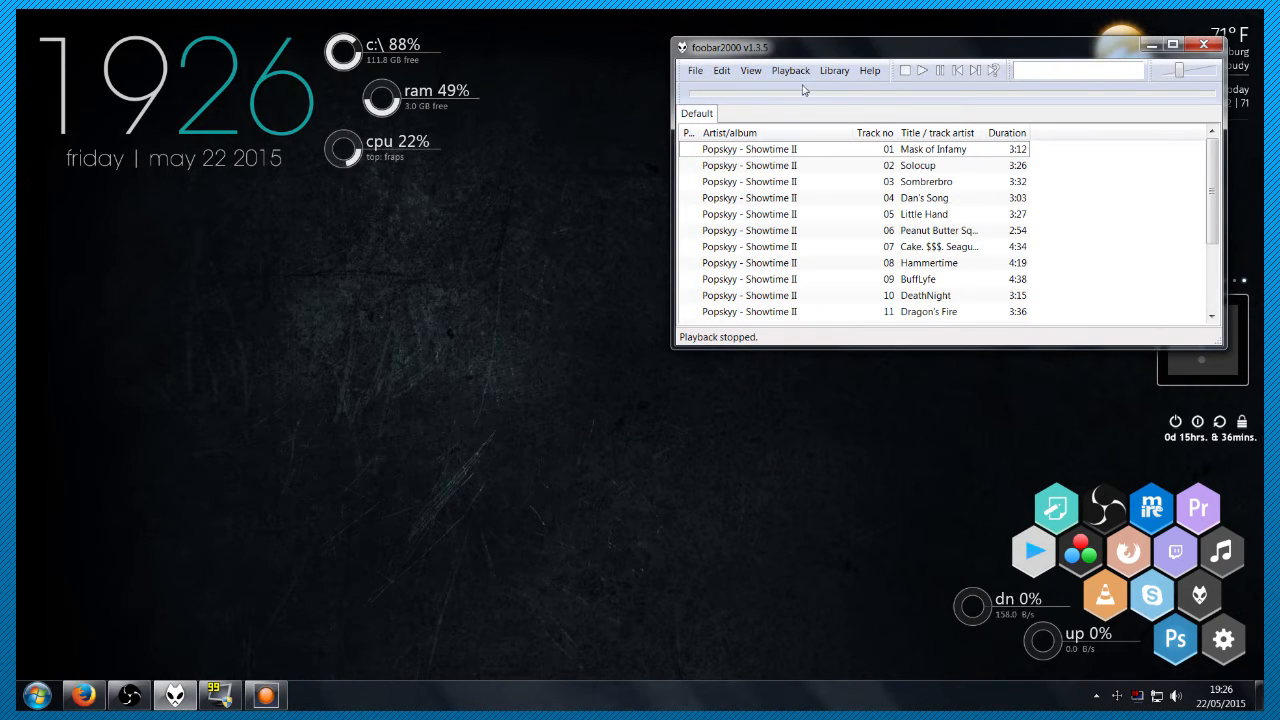
pyautogui.click(760, 76)
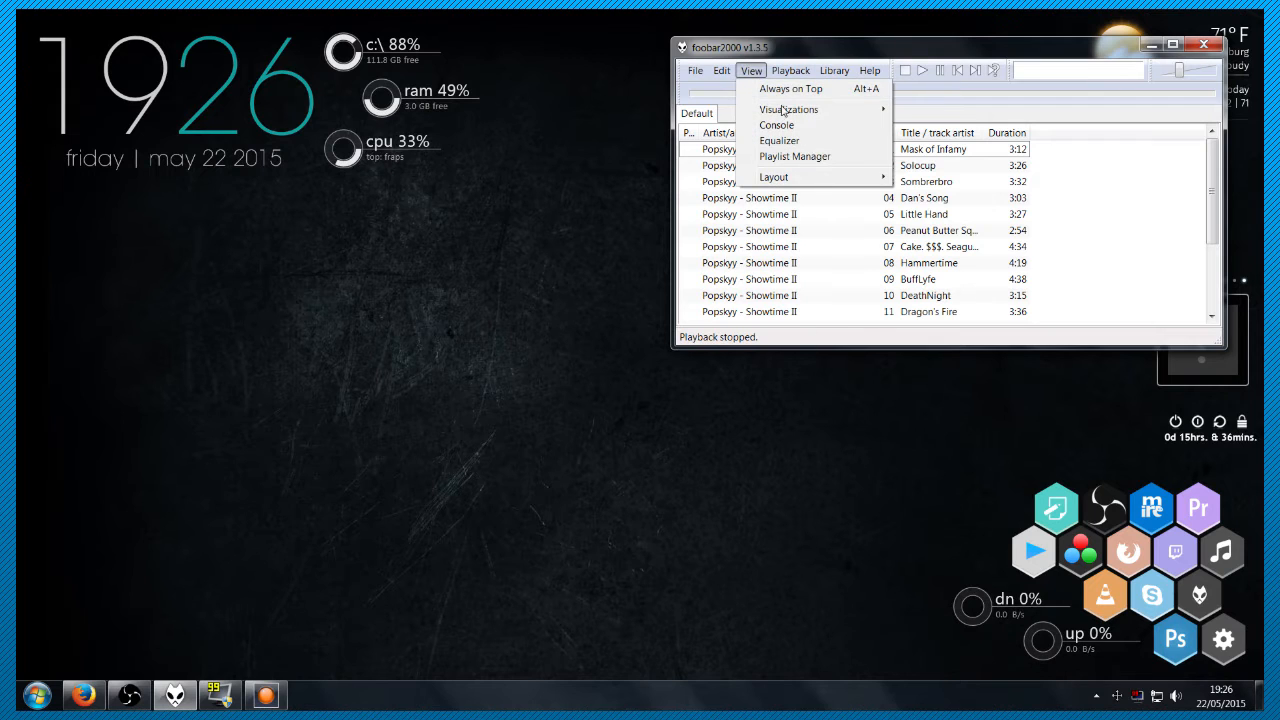
pyautogui.moveTo(785, 110)
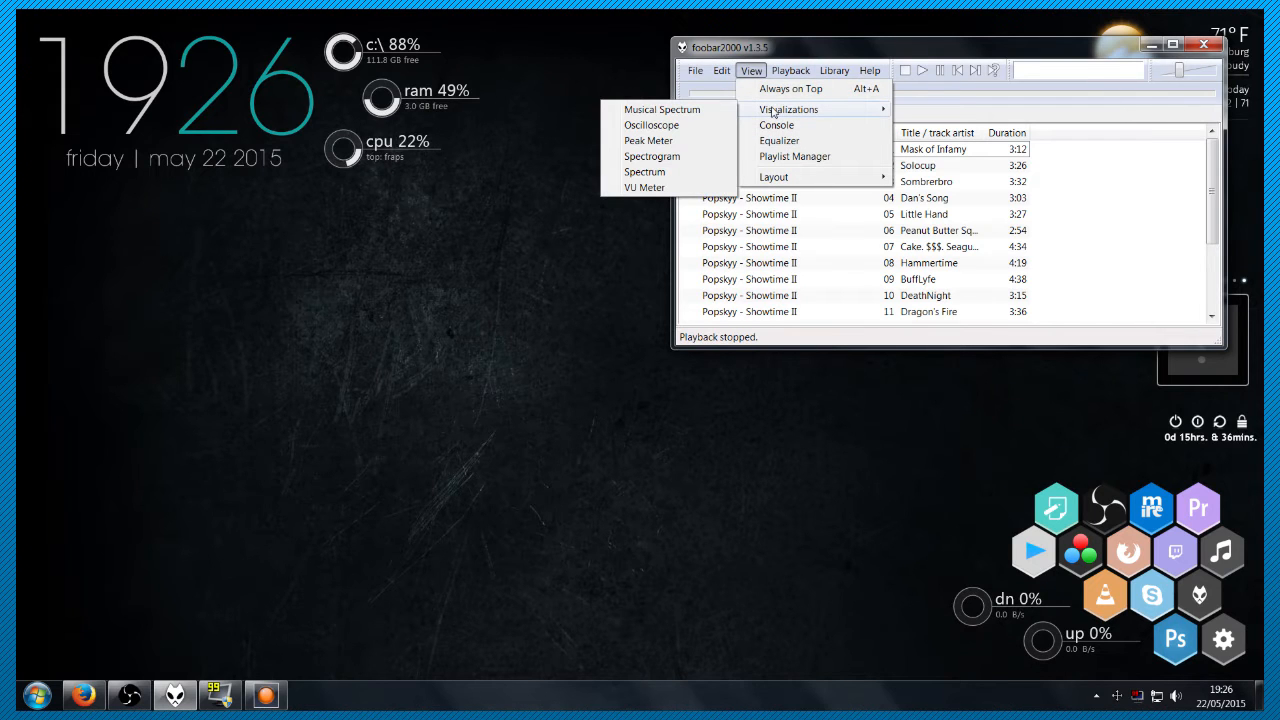
pyautogui.click(696, 112)
# Apply Preset 1 to the Musical Spectrum through its Spectrum Options
pyautogui.rightClick(652, 136)
pyautogui.click(698, 166)
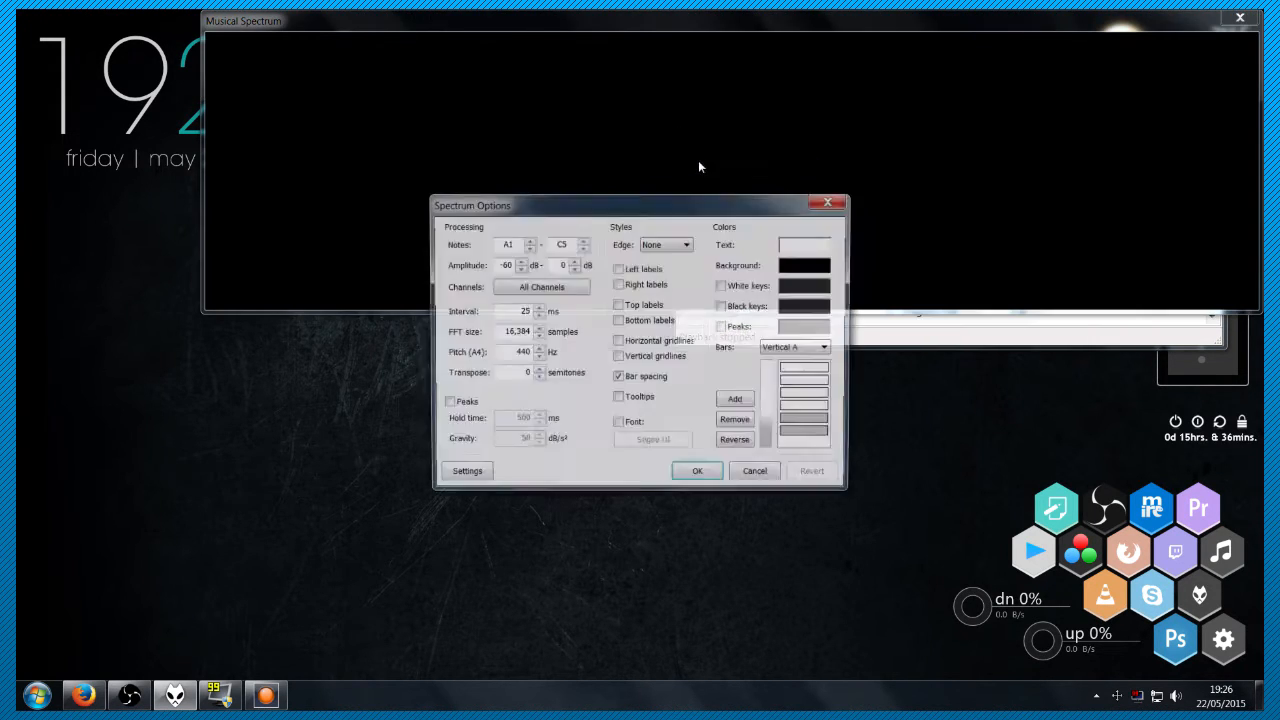
pyautogui.click(463, 477)
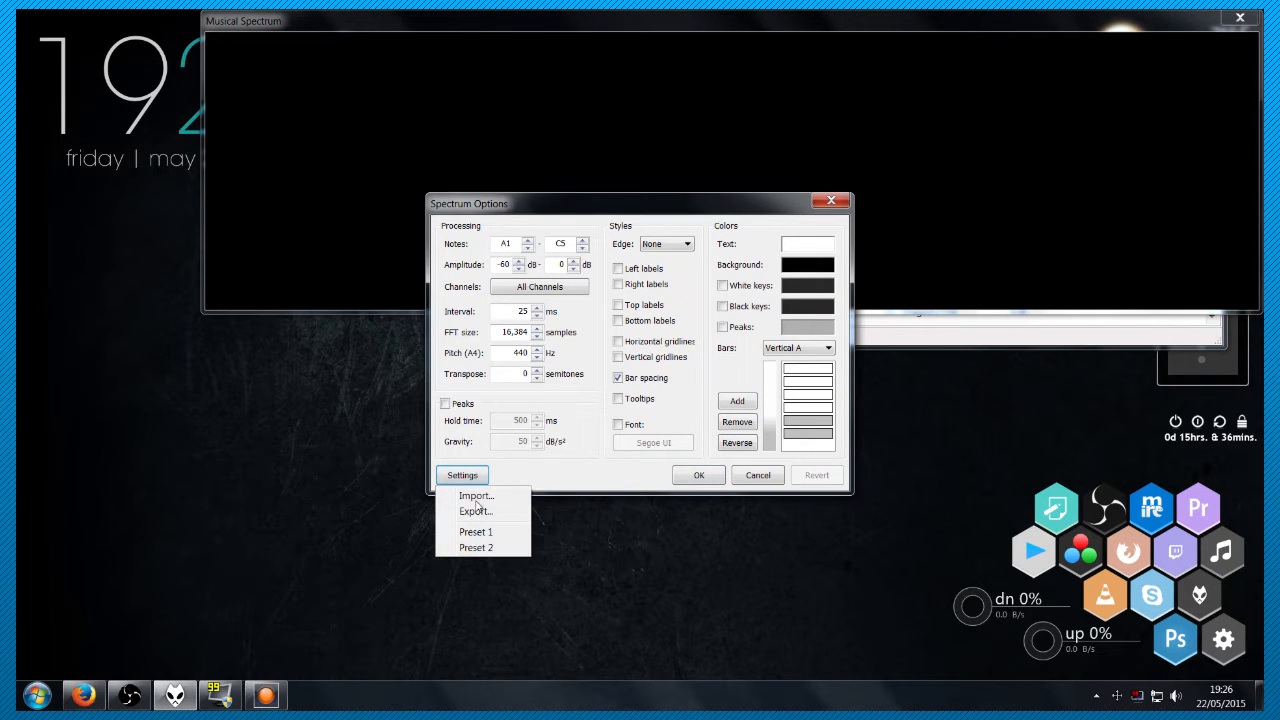
pyautogui.click(478, 531)
pyautogui.click(700, 476)
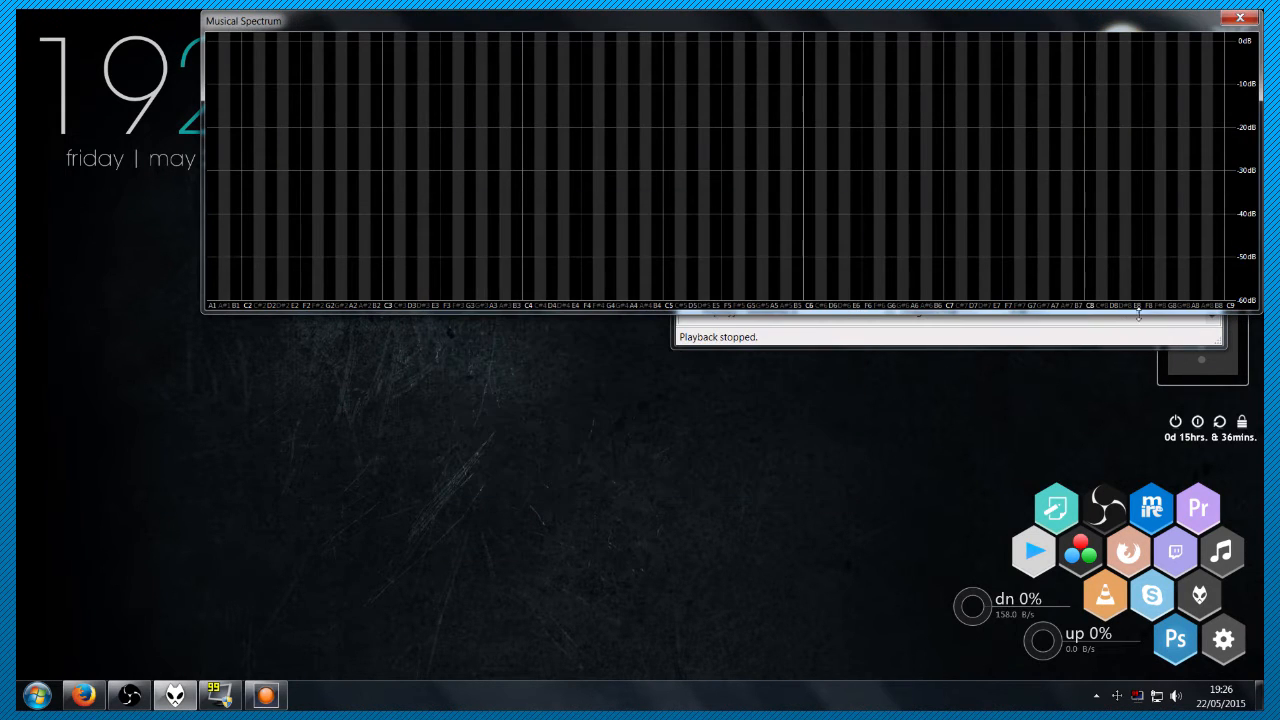
# Shrink the Musical Spectrum window to about 673 × 377 and move it onto the empty desktop beside the foobar2000 window
pyautogui.moveTo(1257, 313); pyautogui.dragTo(632, 267)
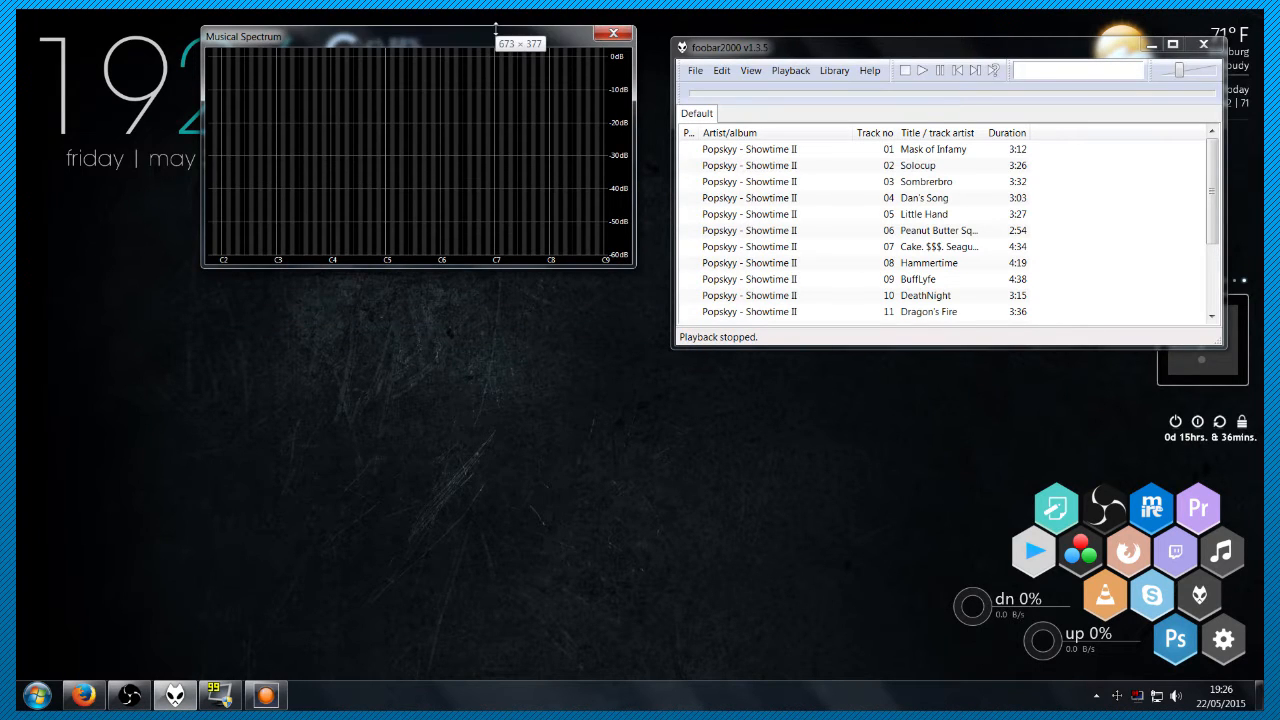
pyautogui.moveTo(501, 20); pyautogui.dragTo(464, 270)
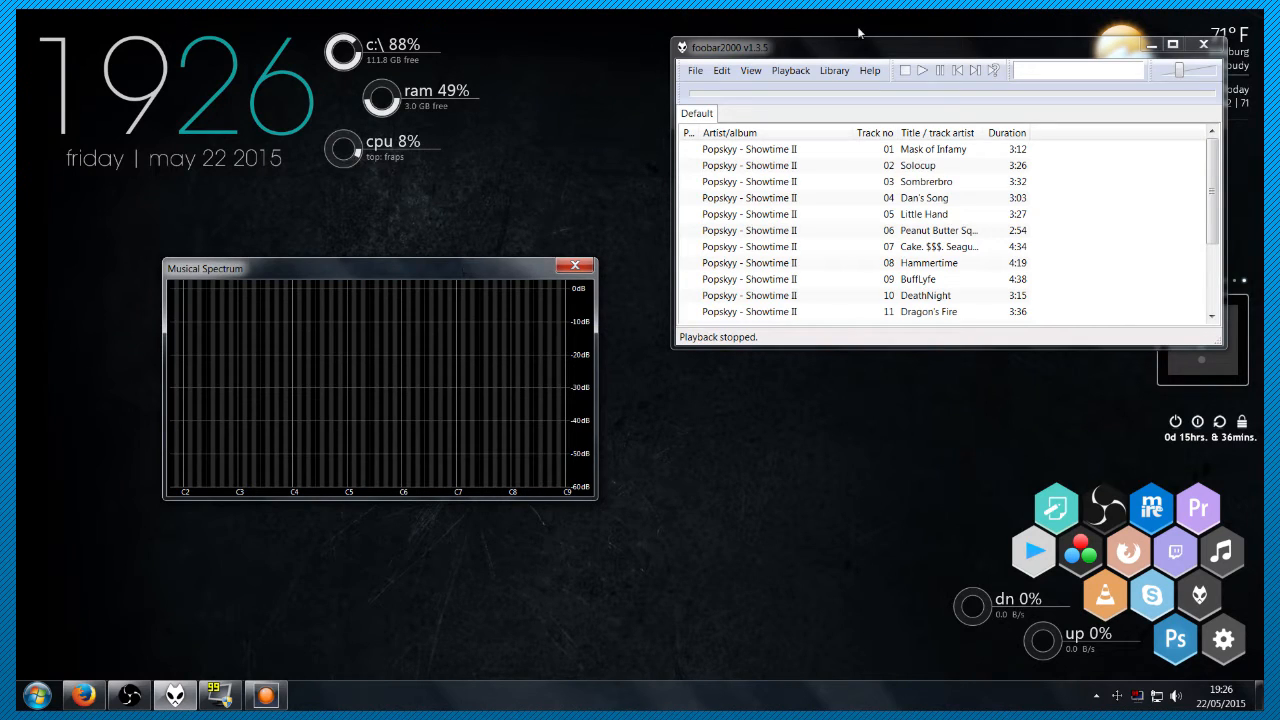
# Lower the foobar2000 volume to about -25.85 dB, then play "Dragon's Fire" briefly to preview the spectrum and stop it
pyautogui.click(1180, 73)
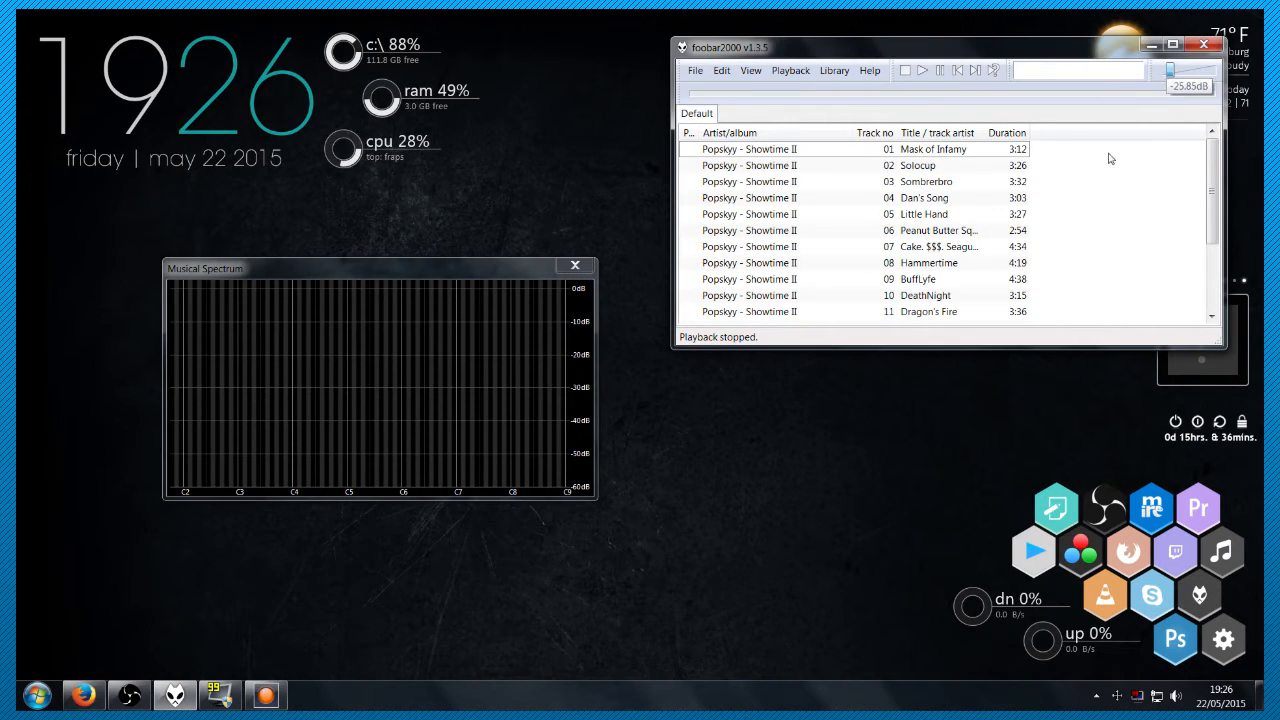
pyautogui.doubleClick(942, 316)
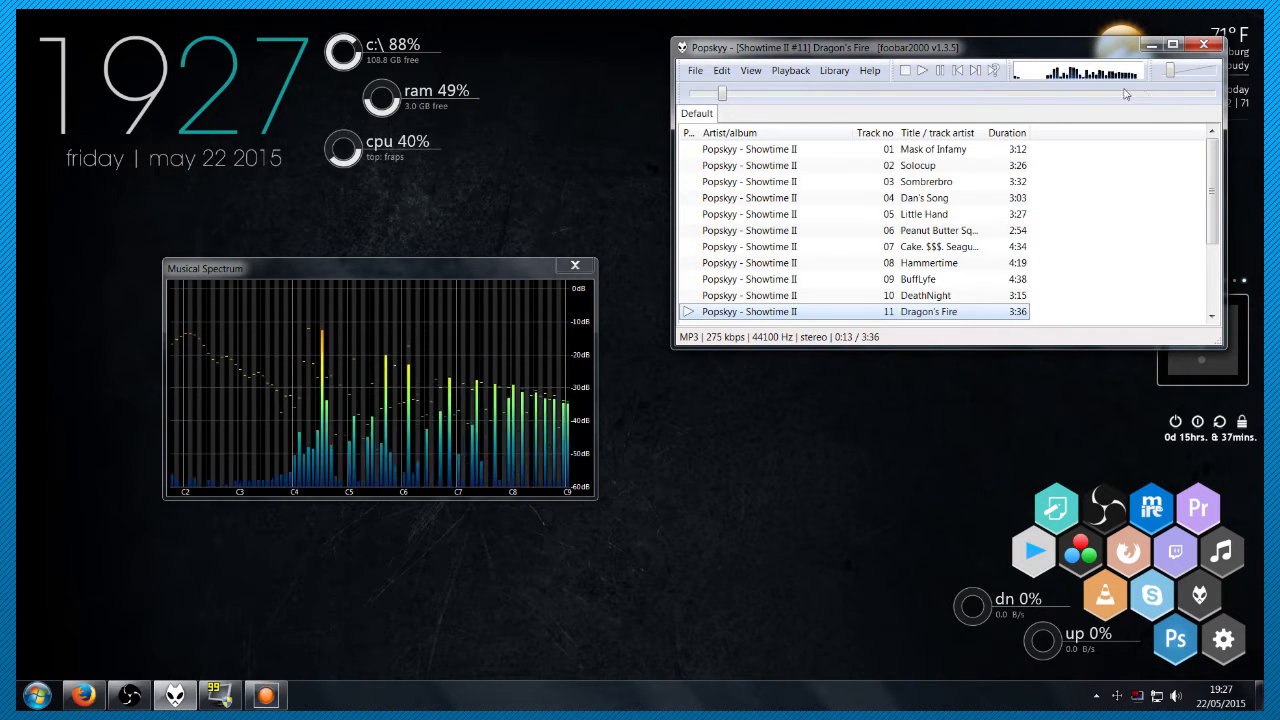
pyautogui.click(904, 71)
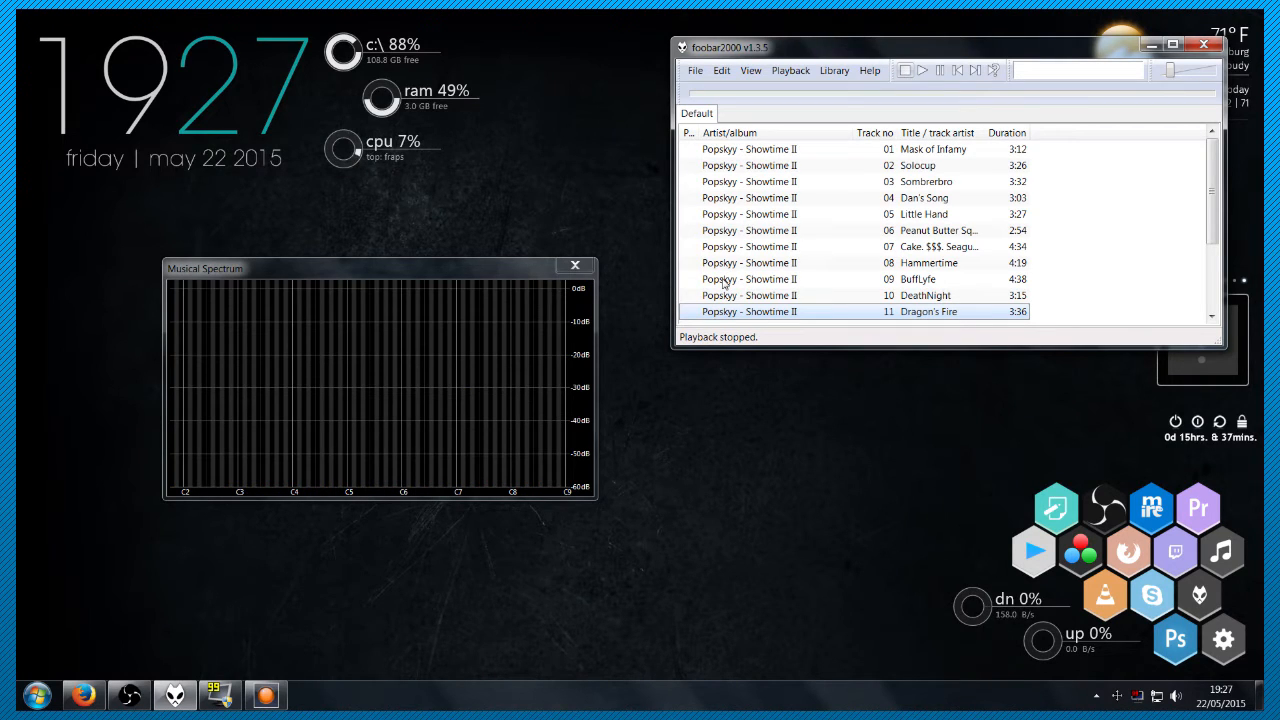
# In the Spectrum Options, turn off the right and bottom labels and the horizontal and vertical gridlines
pyautogui.rightClick(380, 339)
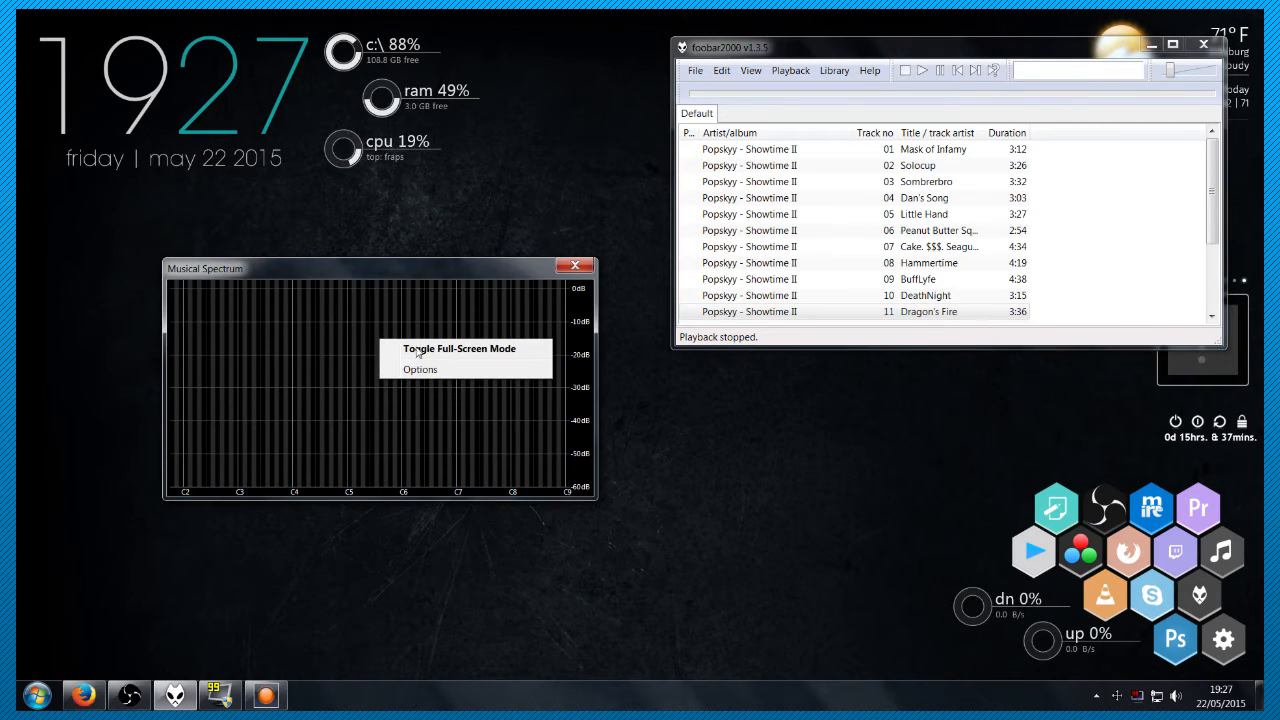
pyautogui.click(421, 370)
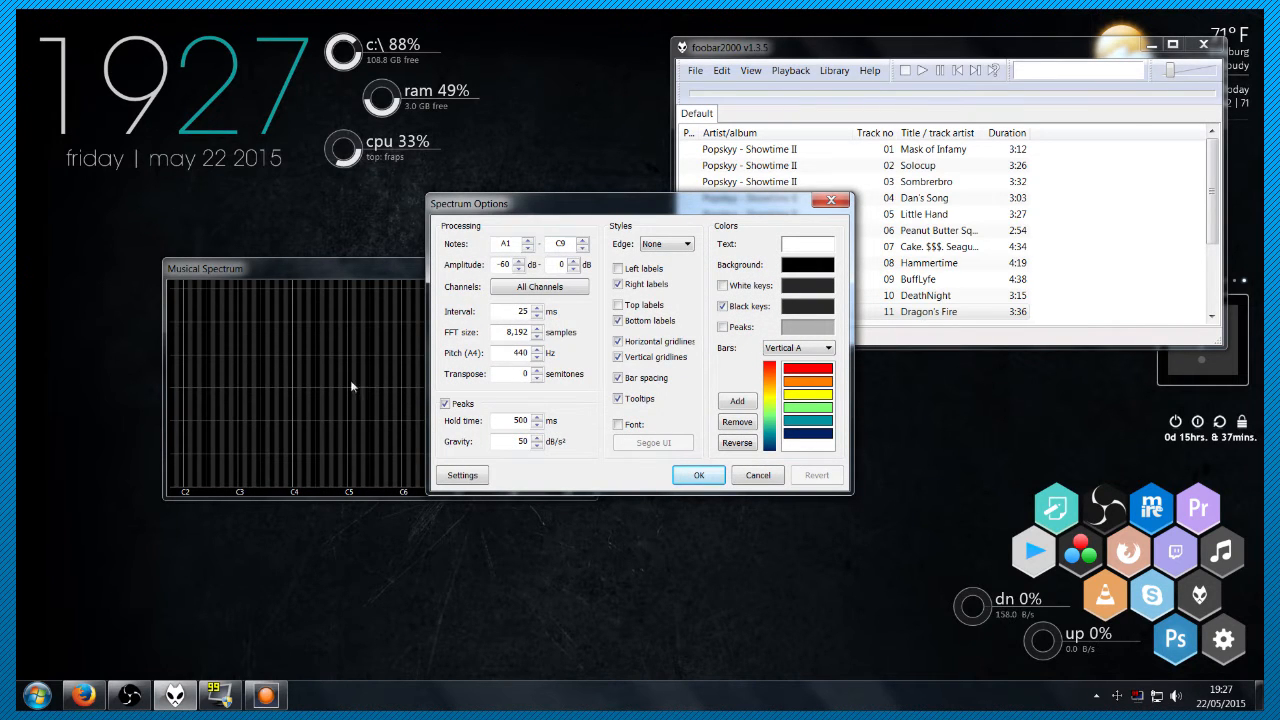
pyautogui.moveTo(641, 204); pyautogui.dragTo(881, 184)
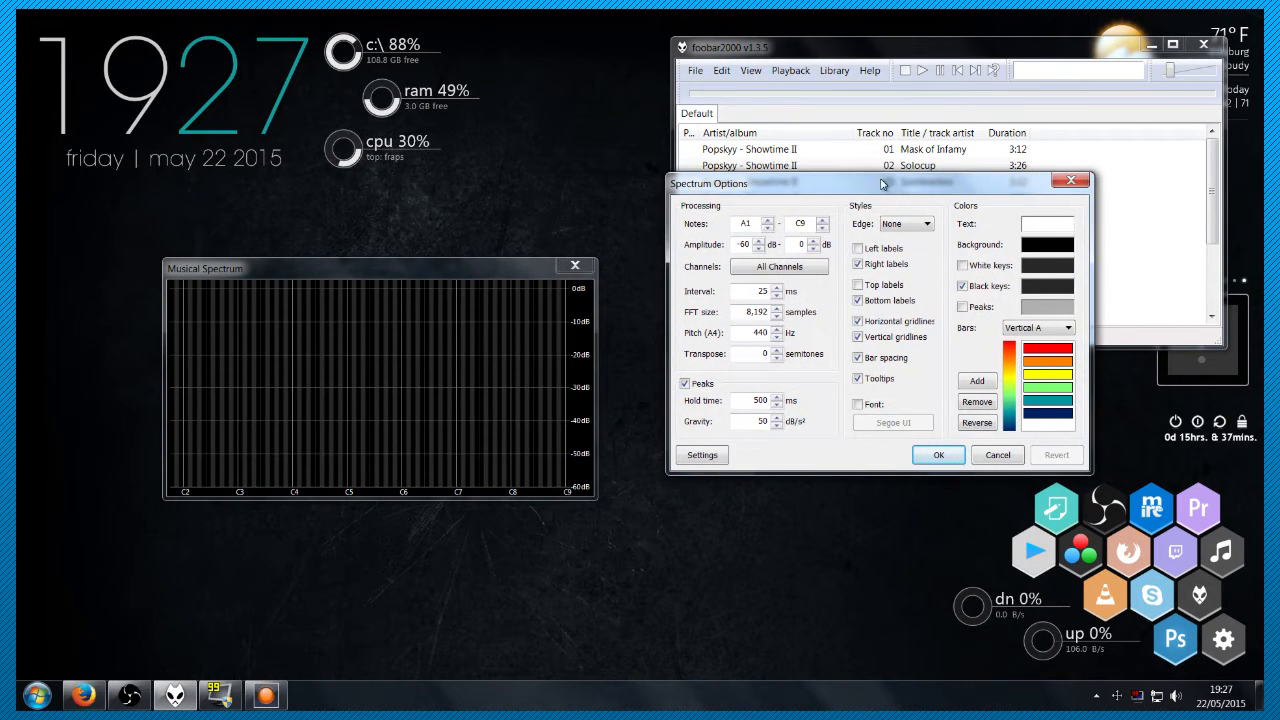
pyautogui.click(857, 264)
pyautogui.click(857, 300)
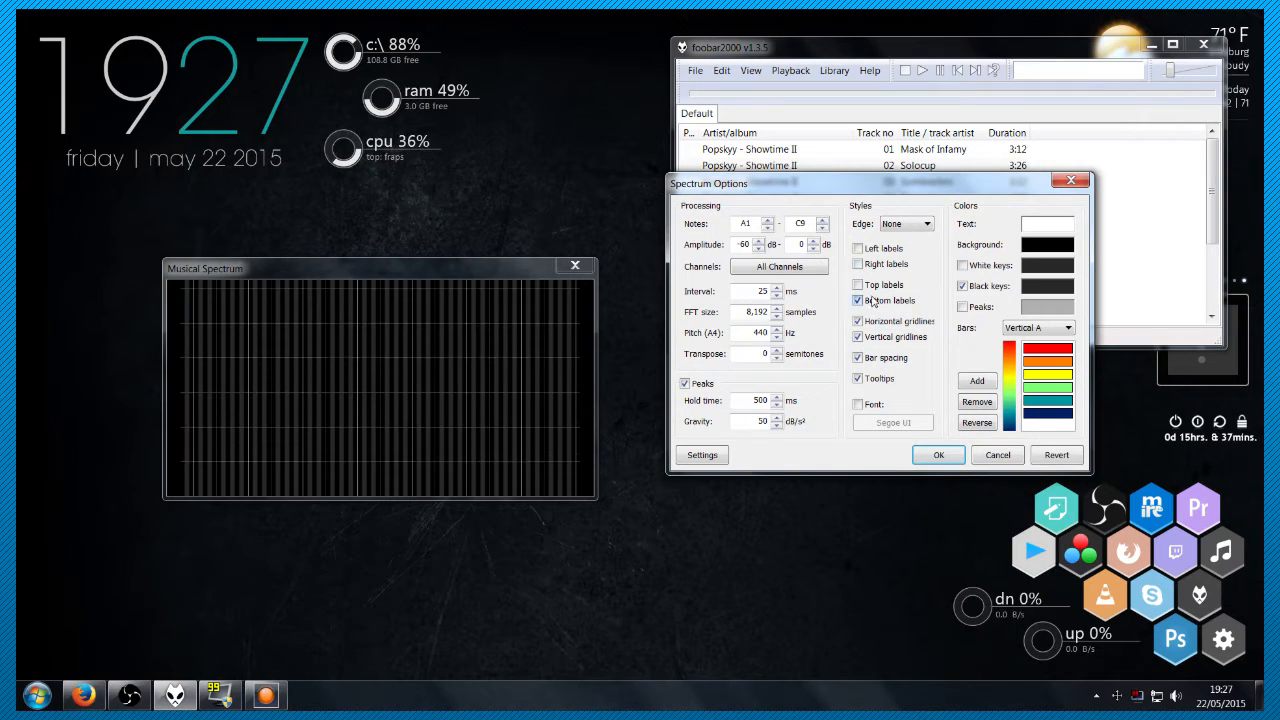
pyautogui.click(857, 321)
pyautogui.click(858, 337)
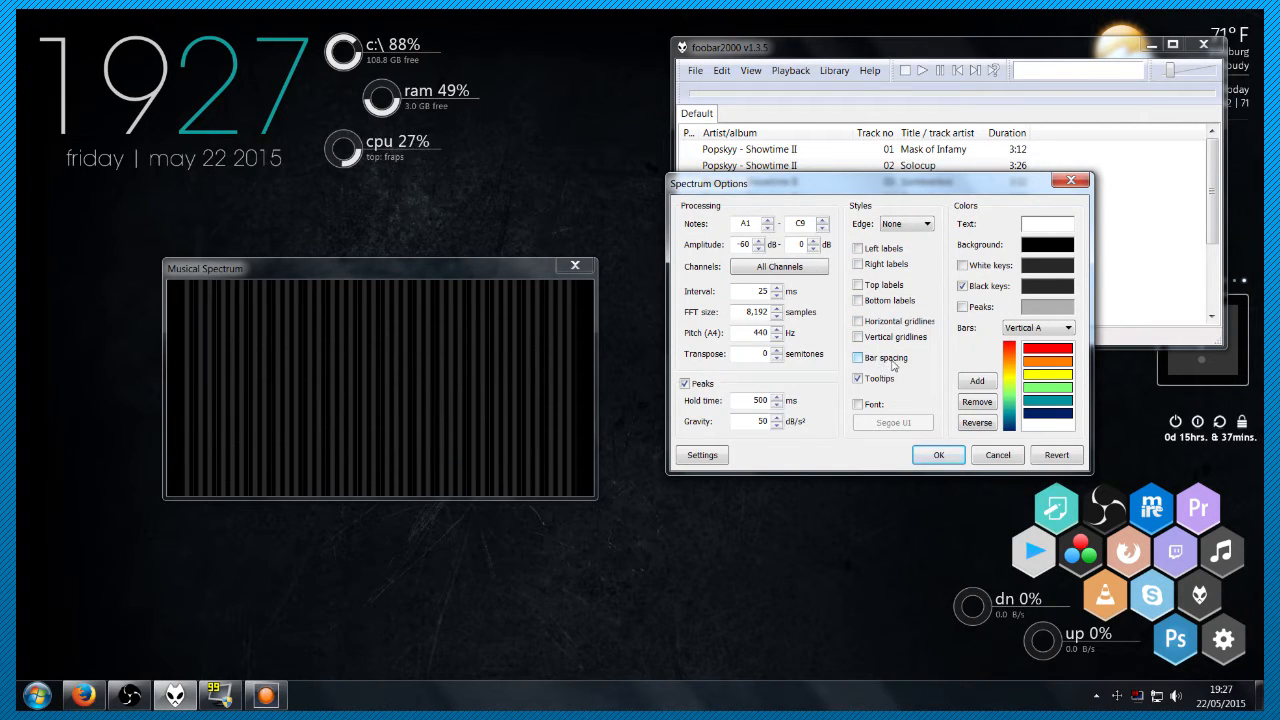
# Turn off the tooltips and the black keys shading in the Spectrum Options, keeping bar spacing enabled
pyautogui.click(893, 366)
pyautogui.click(858, 378)
pyautogui.click(963, 286)
pyautogui.click(962, 287)
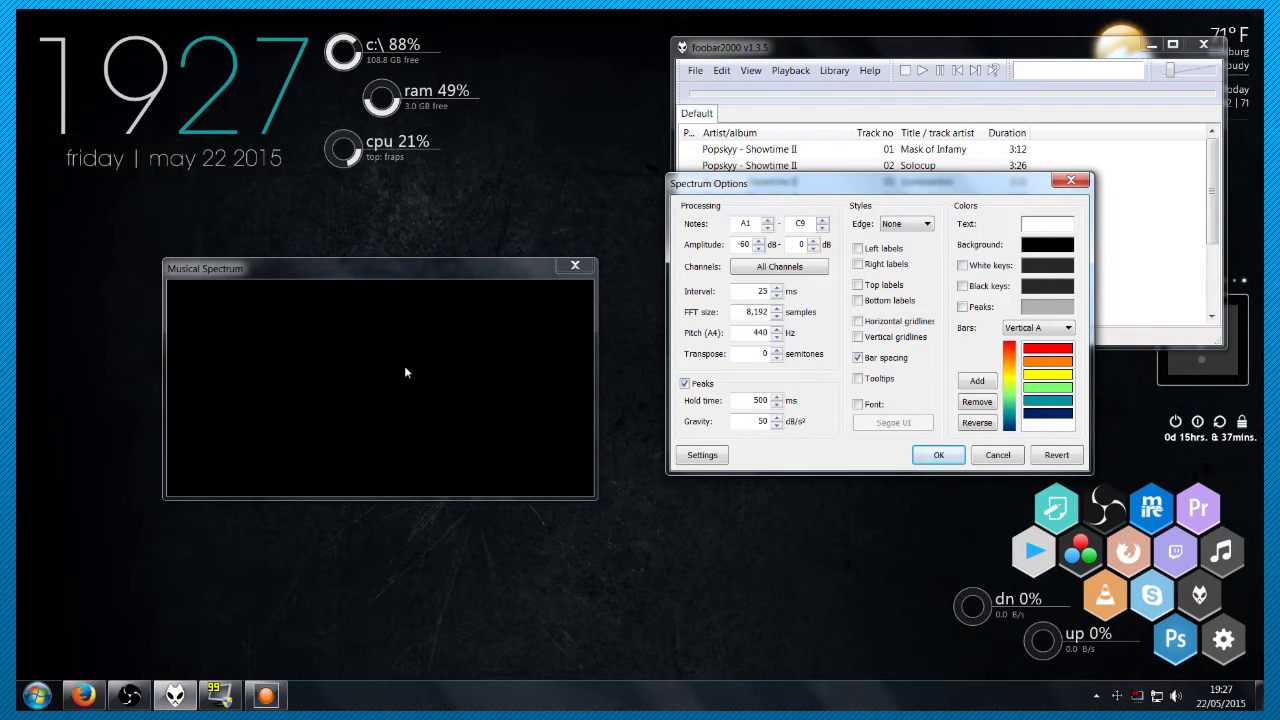
pyautogui.click(704, 455)
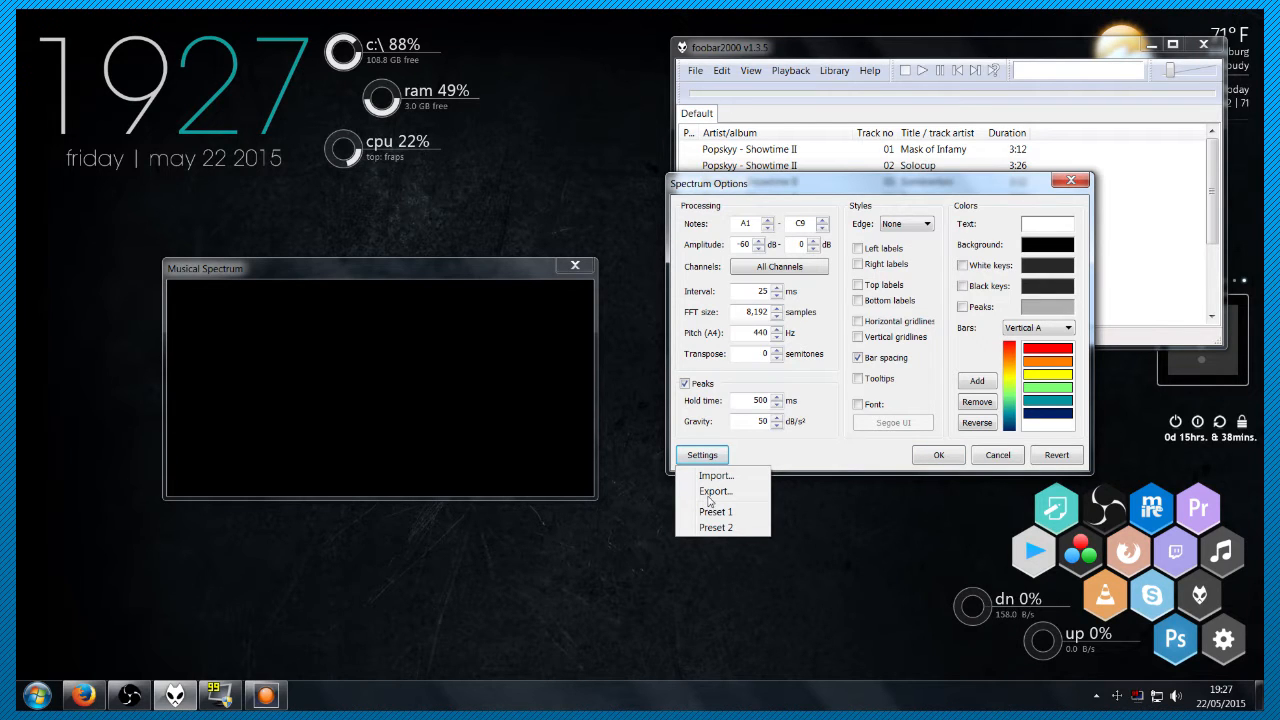
pyautogui.click(709, 494)
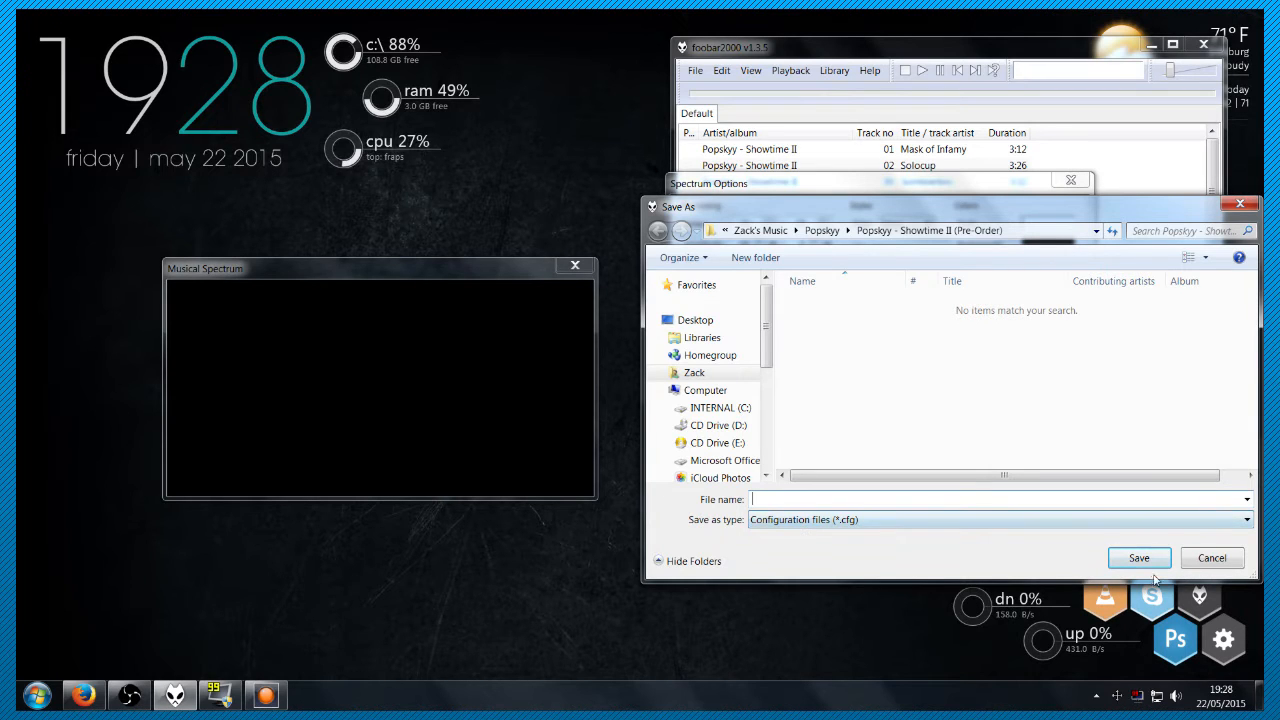
pyautogui.click(1212, 558)
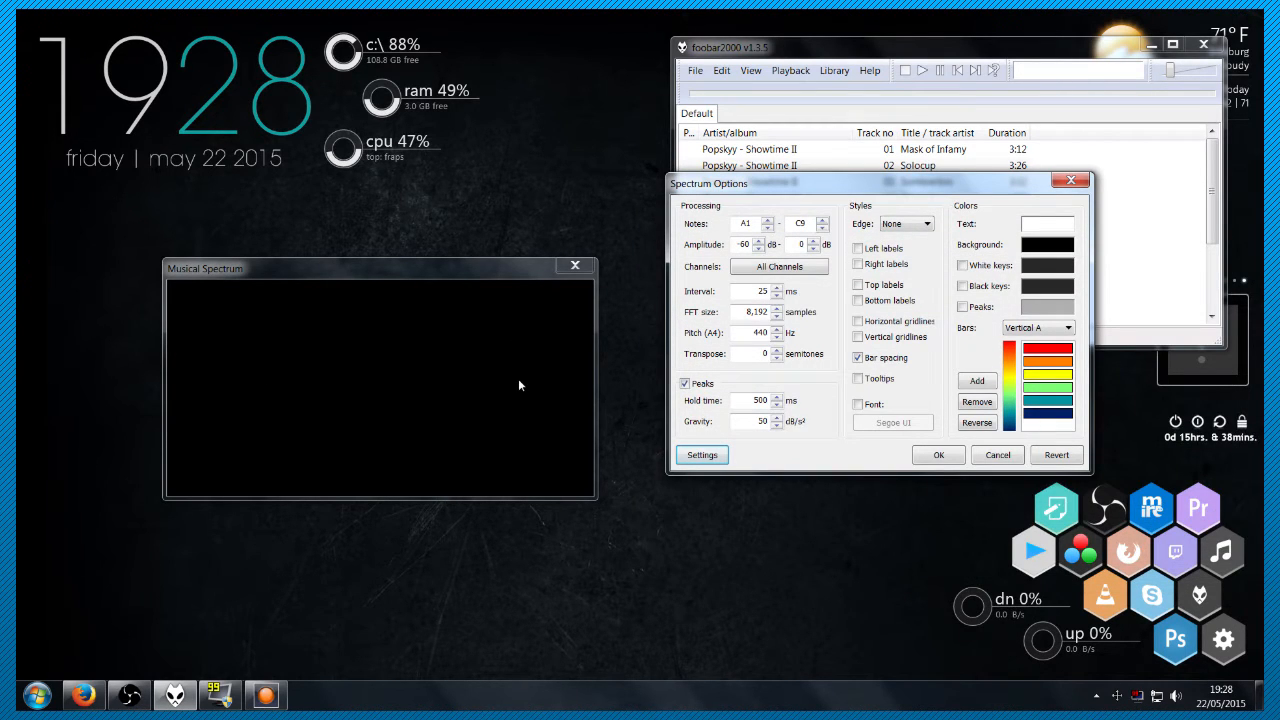
# Import the saved spectrum configuration file from a subfolder of Downloads > My Programs And Files
pyautogui.click(703, 455)
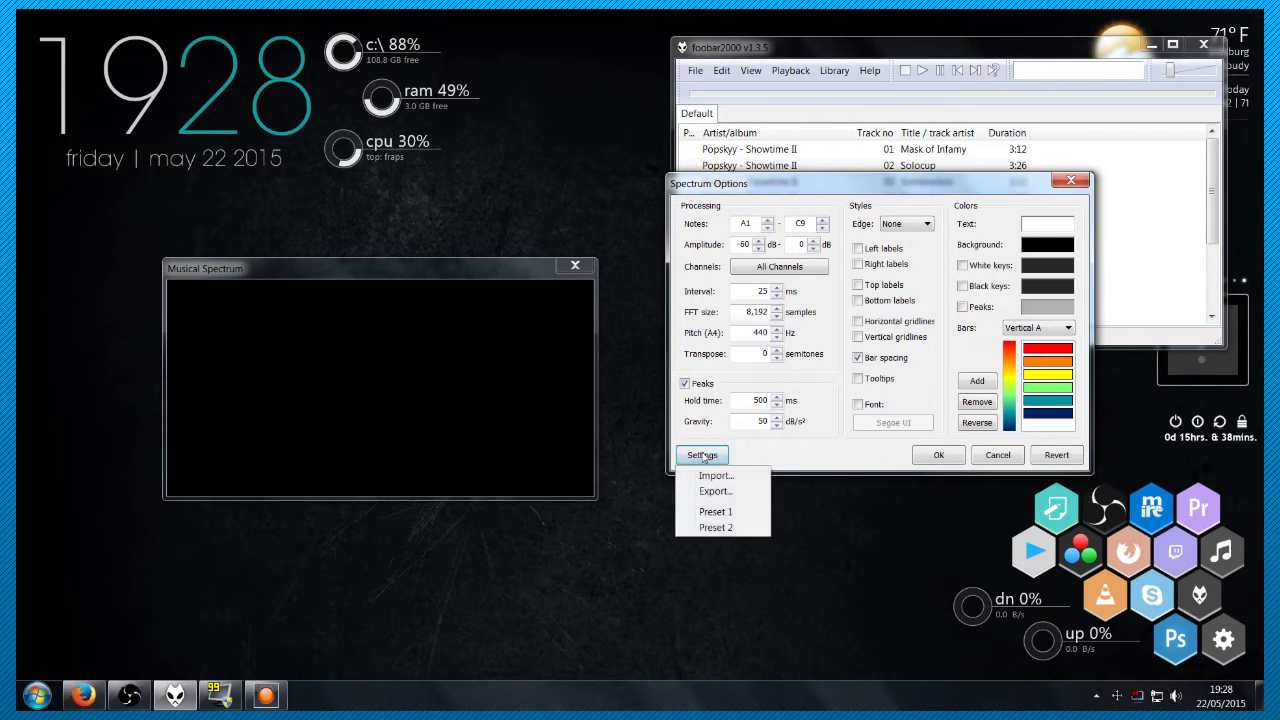
pyautogui.click(714, 477)
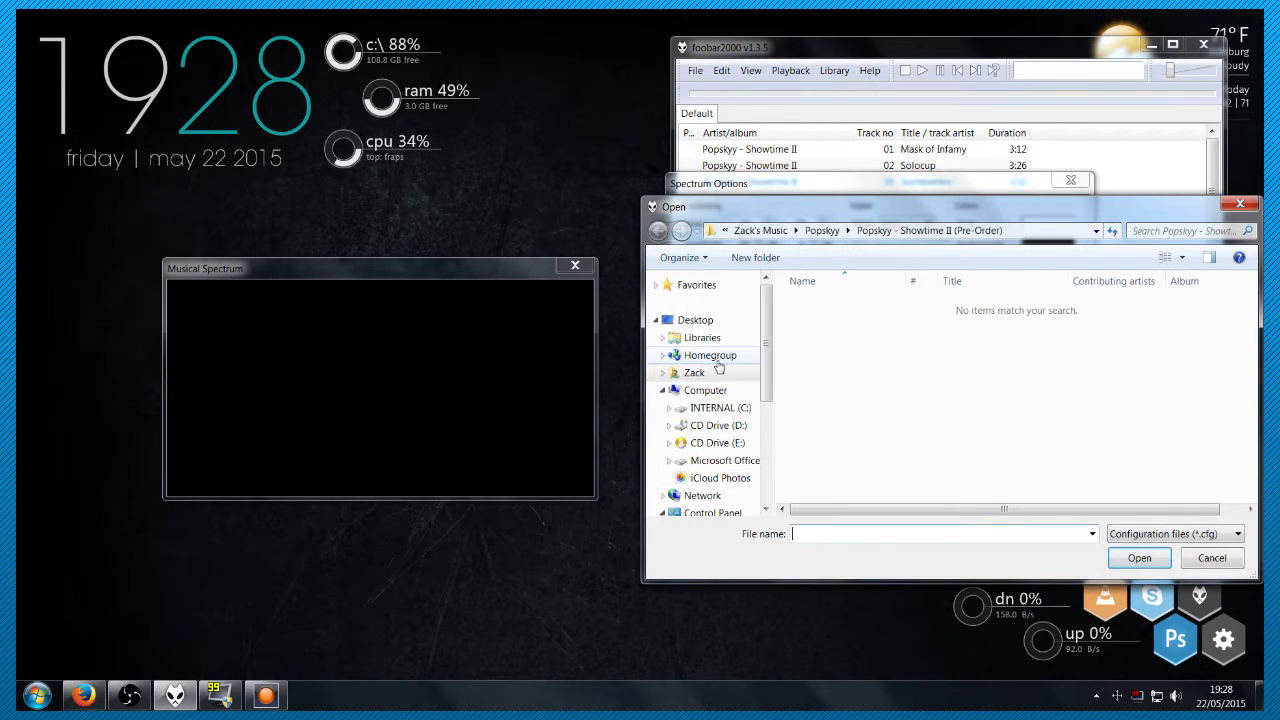
pyautogui.click(698, 372)
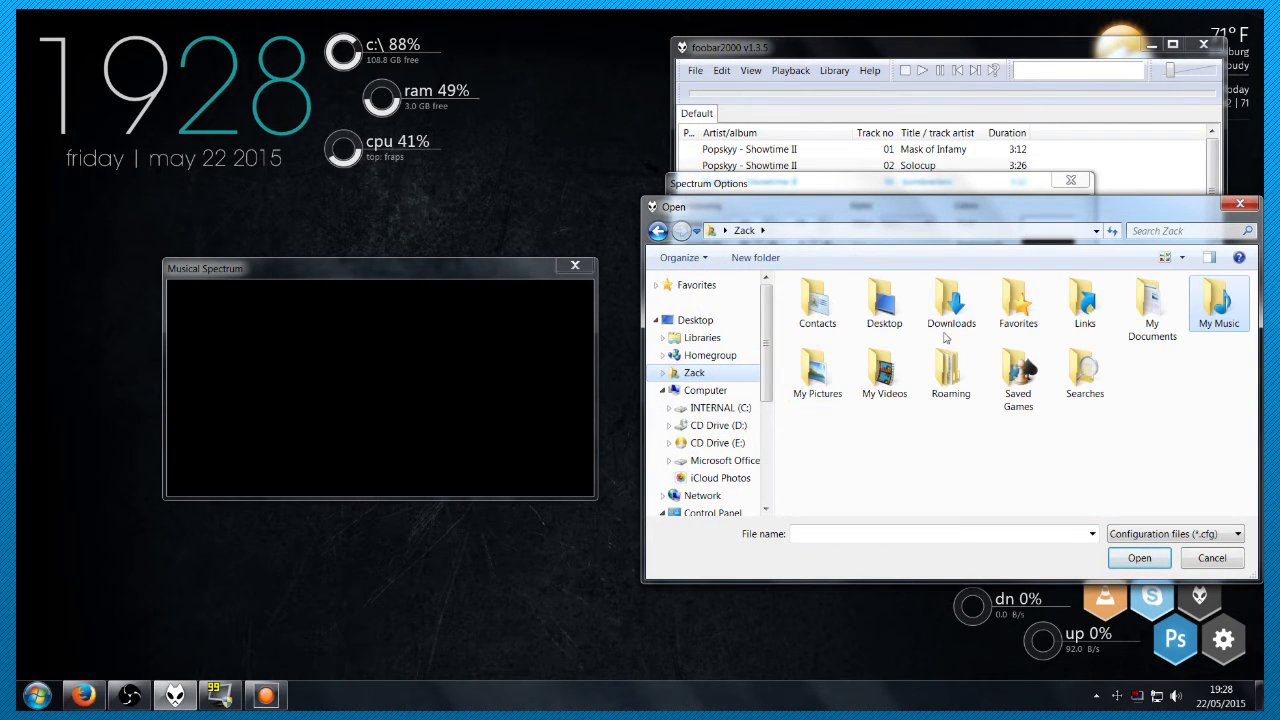
pyautogui.doubleClick(948, 302)
pyautogui.doubleClick(822, 310)
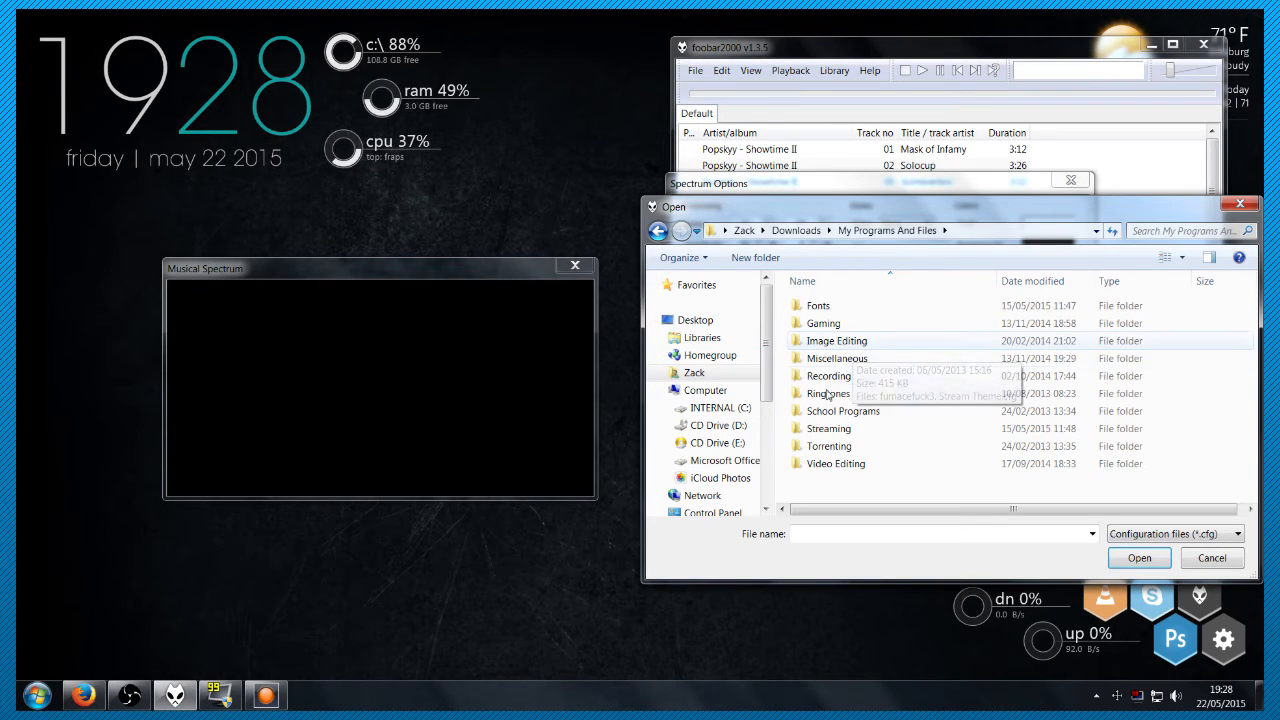
pyautogui.doubleClick(837, 358)
pyautogui.doubleClick(856, 306)
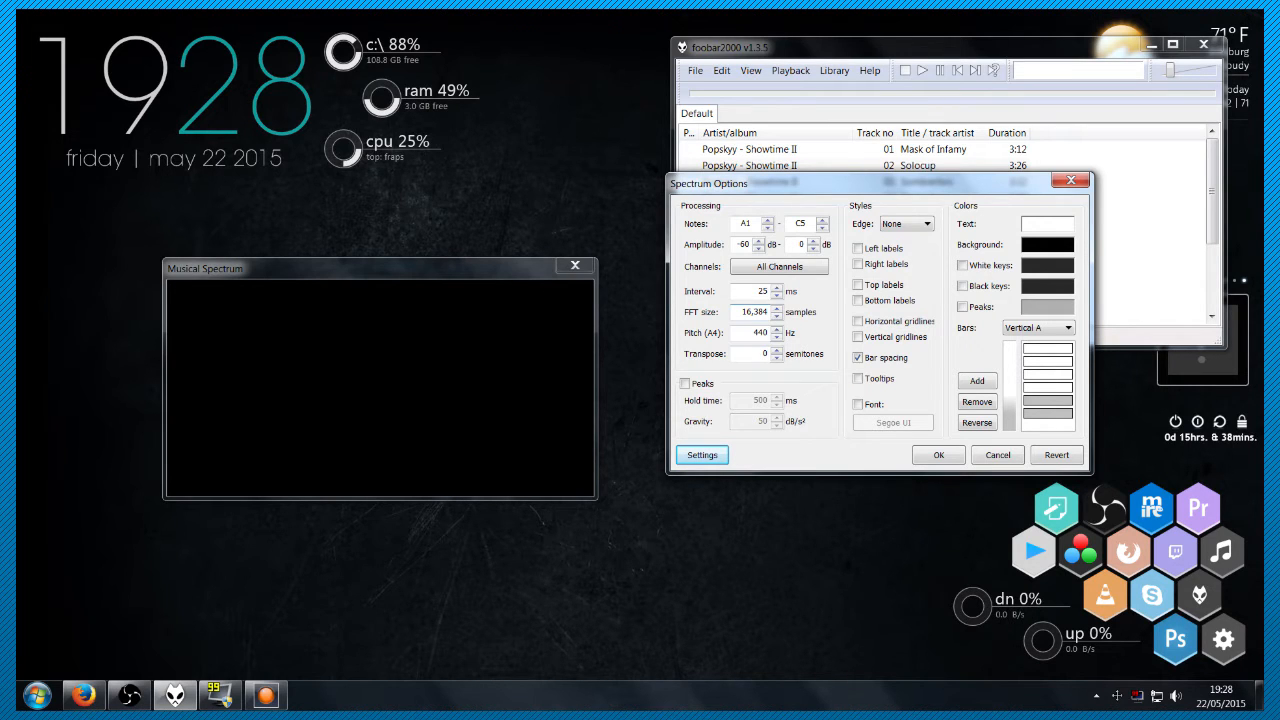
# Arrange the foobar2000 window below Spectrum Options, and play "Dragon's Fire" to preview the imported spectrum before stopping playback
pyautogui.moveTo(931, 52); pyautogui.dragTo(887, 324)
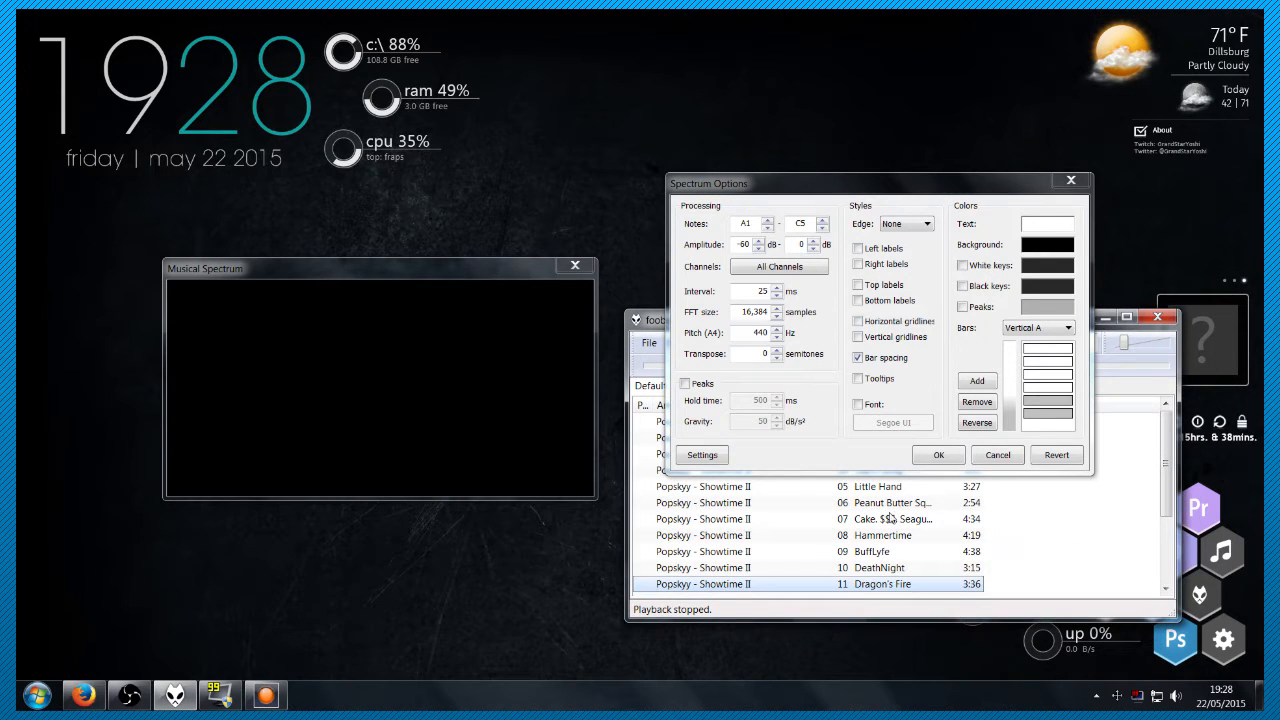
pyautogui.doubleClick(896, 580)
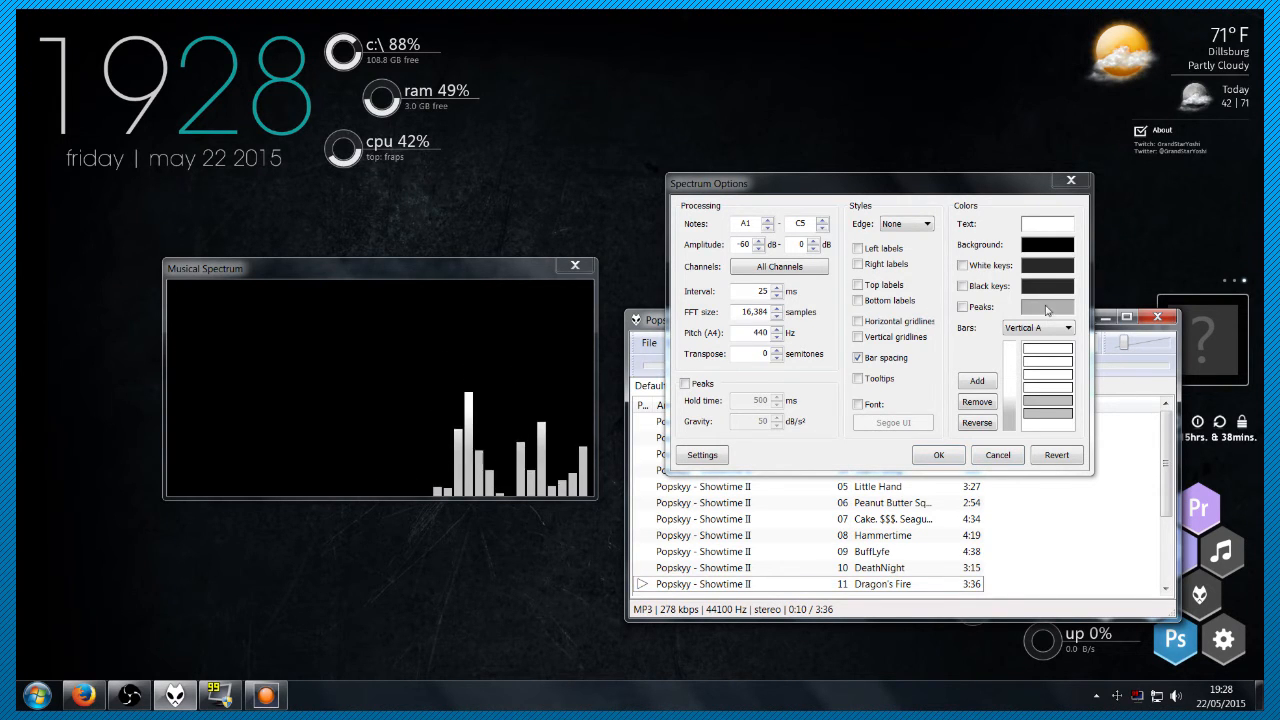
pyautogui.moveTo(911, 183); pyautogui.dragTo(877, 19)
pyautogui.press('XF86AudioStop')
# Try an FFT size of 32,768 samples and preview it by playing and stopping "Dragon's Fire"
pyautogui.click(743, 142)
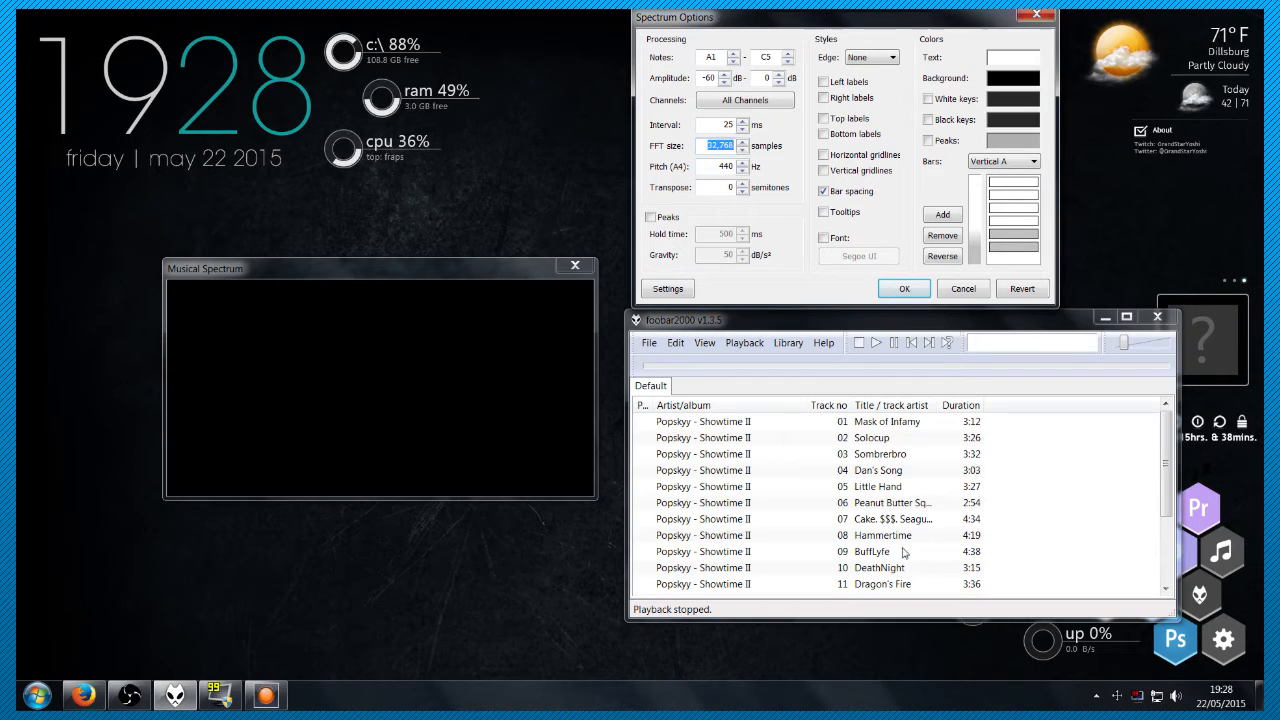
pyautogui.doubleClick(908, 584)
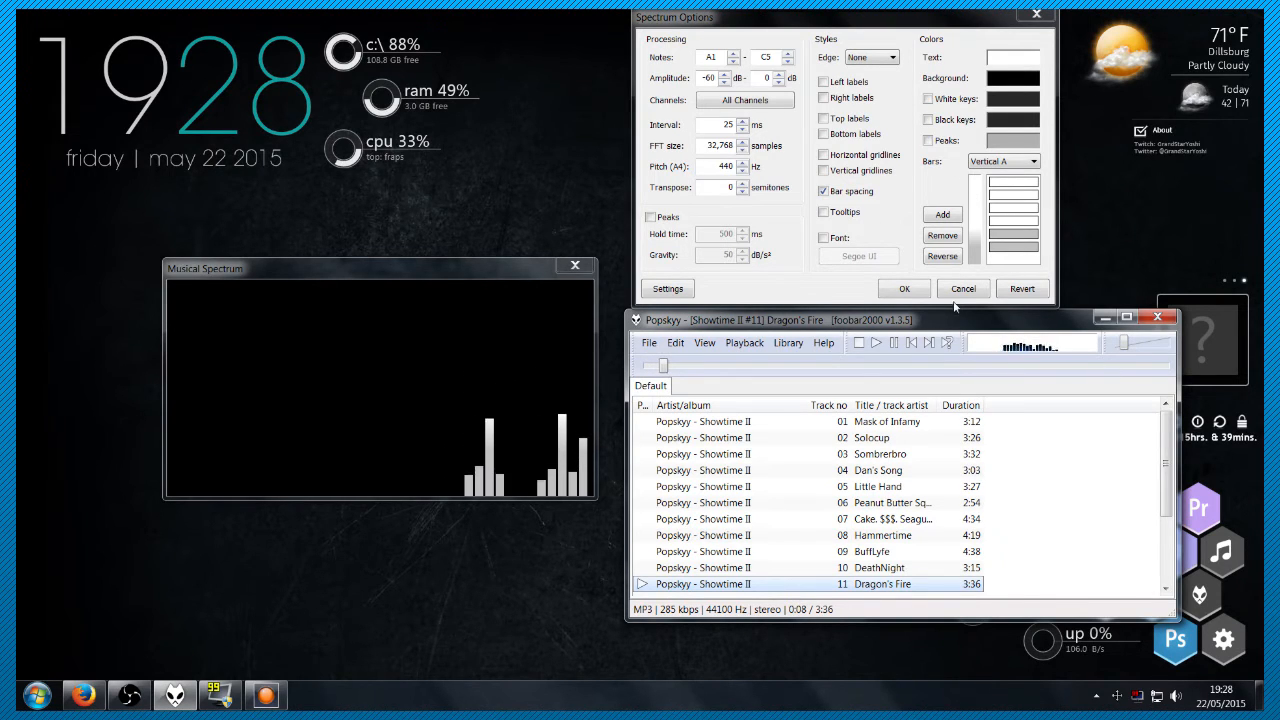
pyautogui.click(859, 343)
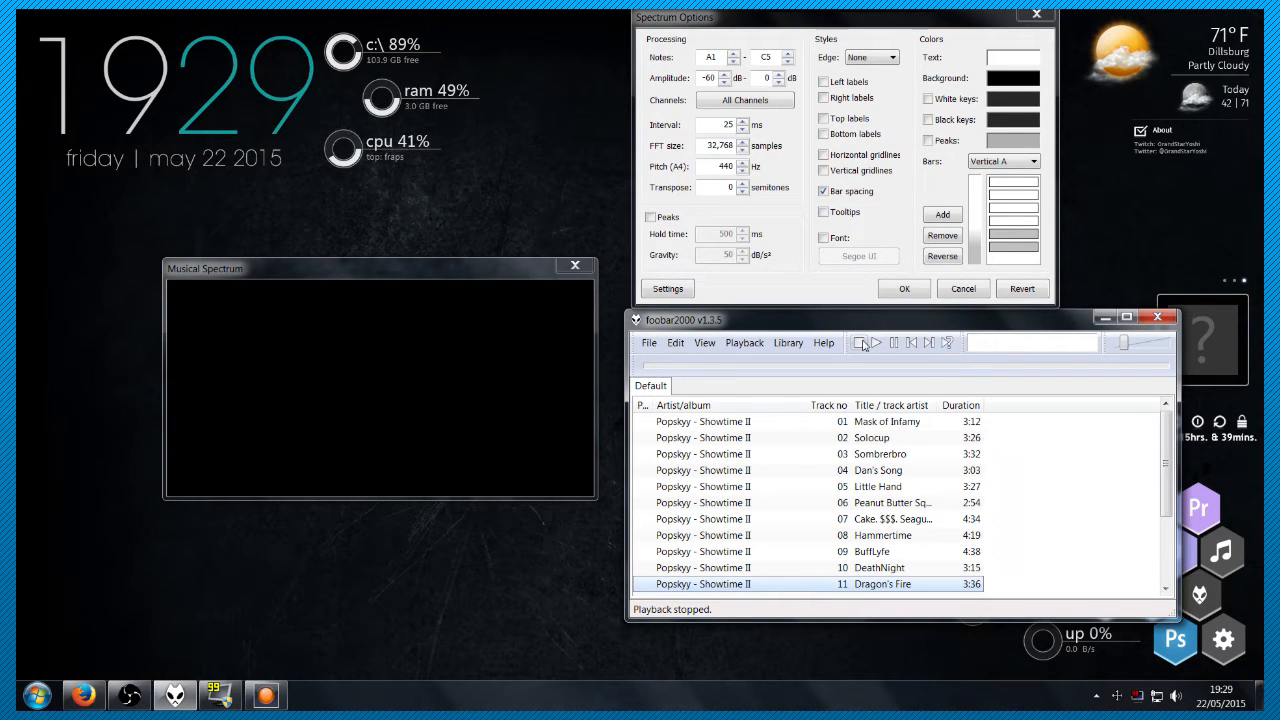
# Set the FFT size to 16,384 samples and accept the Spectrum Options
pyautogui.click(742, 149)
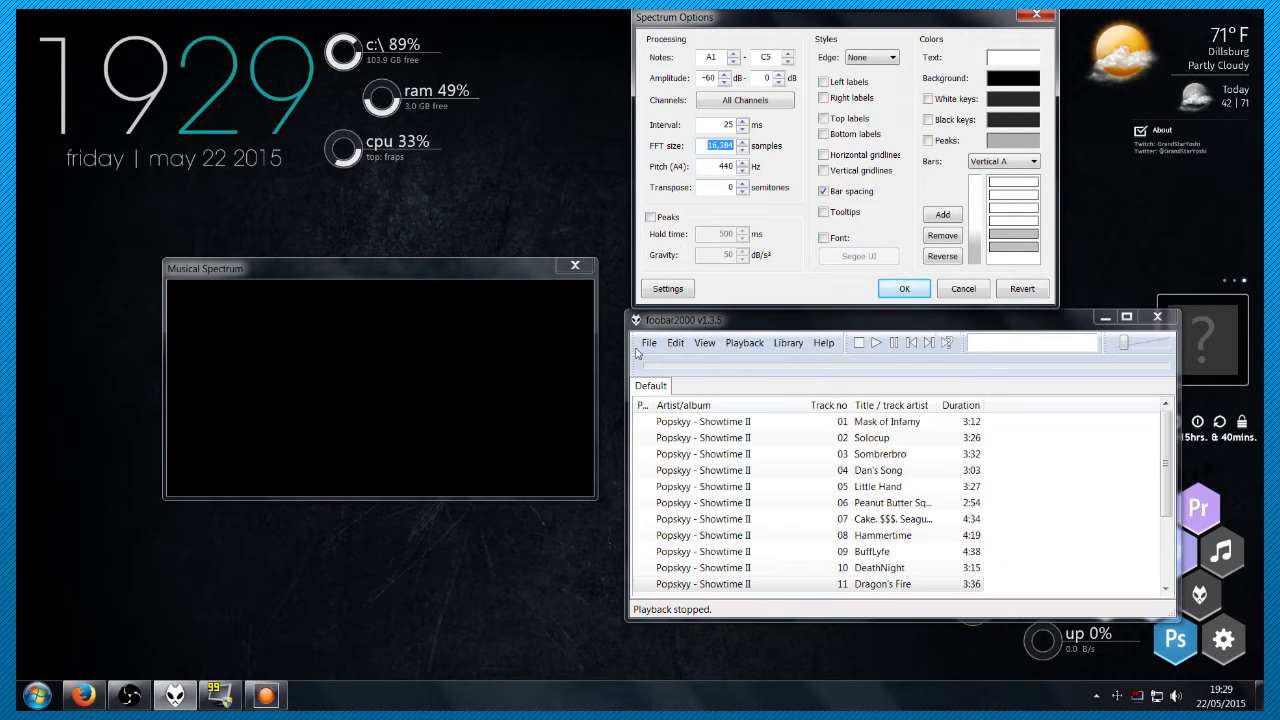
pyautogui.click(914, 292)
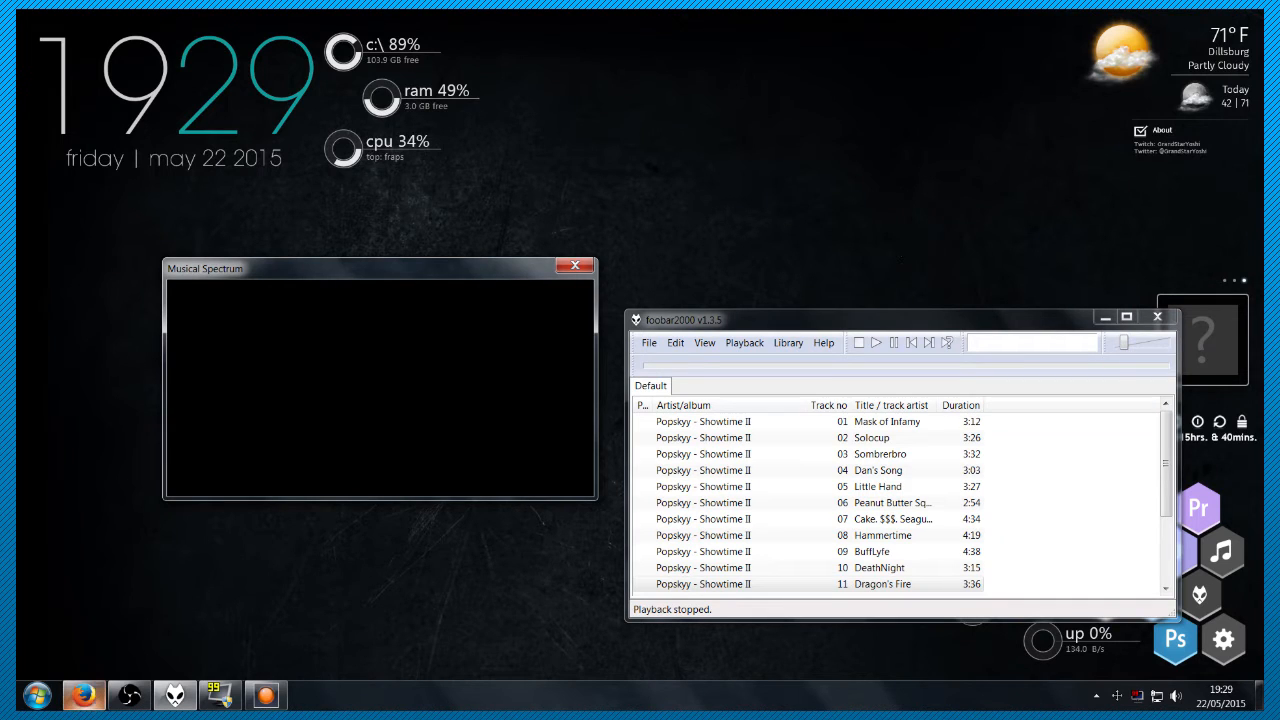
# Switch to Firefox, show the Sizer Software by Brian Apps page, and minimize the foobar2000 windows
pyautogui.moveTo(83, 695)
pyautogui.click(154, 566)
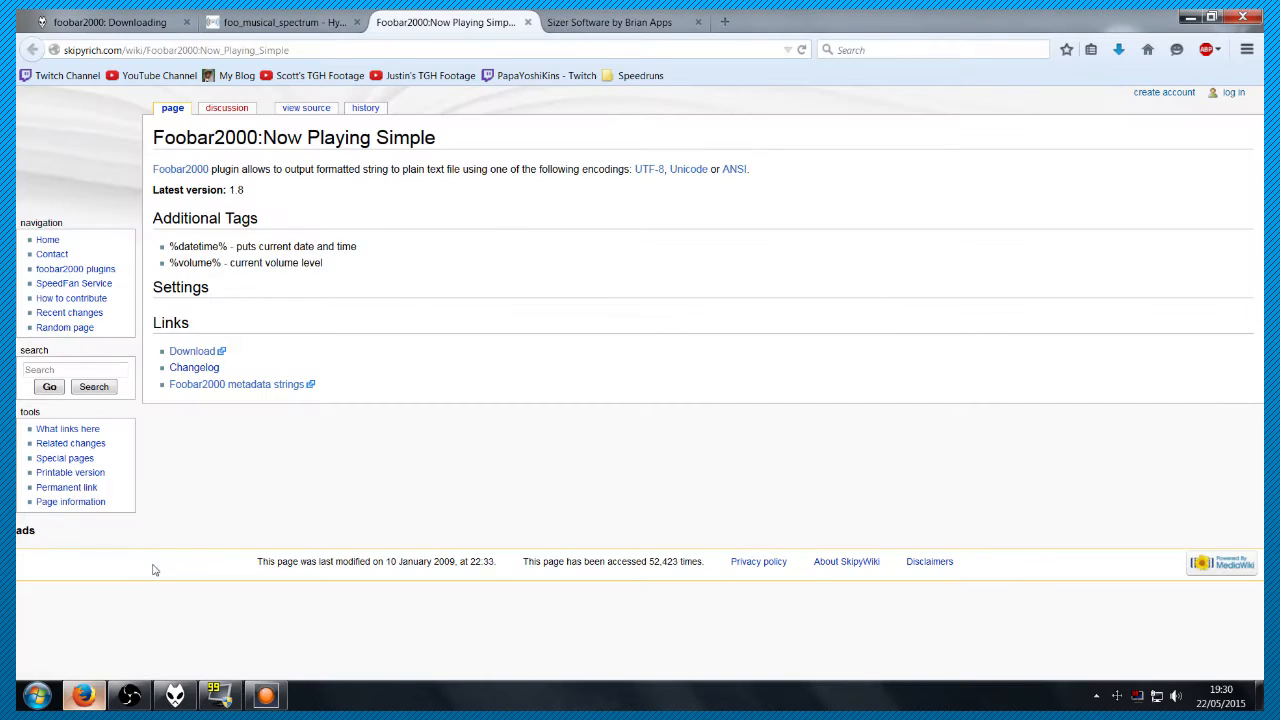
pyautogui.click(627, 20)
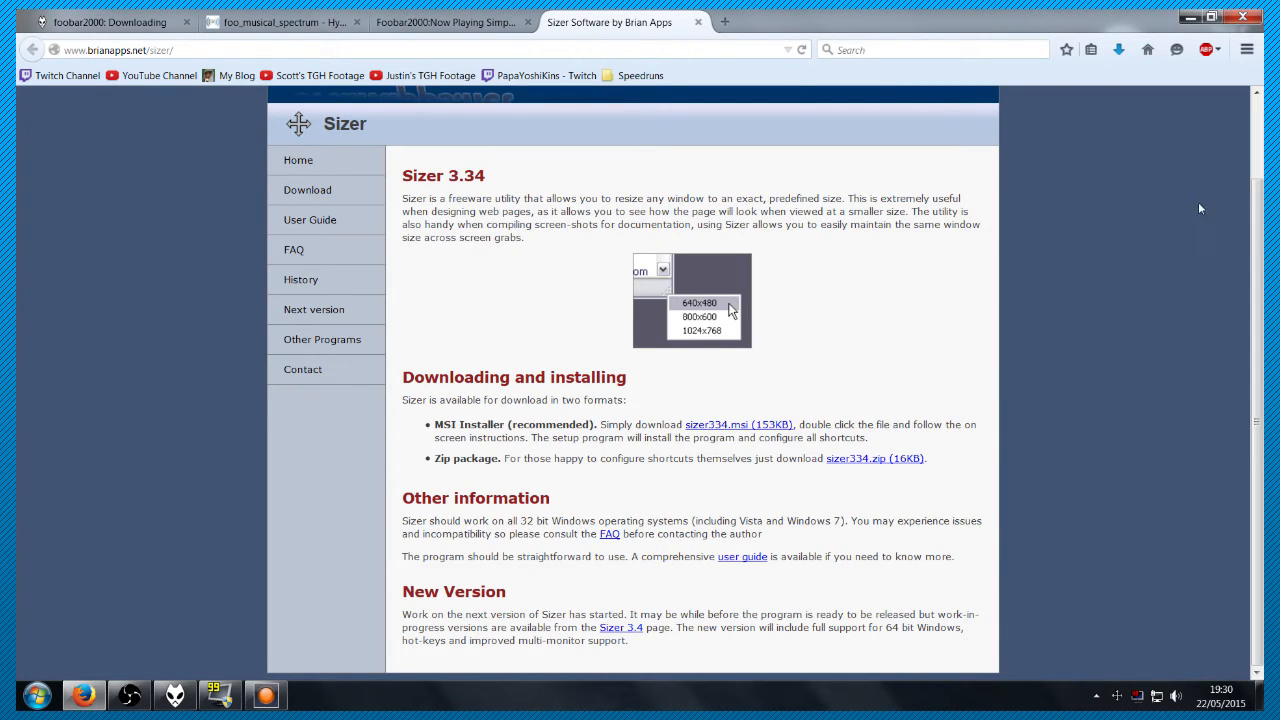
pyautogui.scroll(2, 1248, 220)
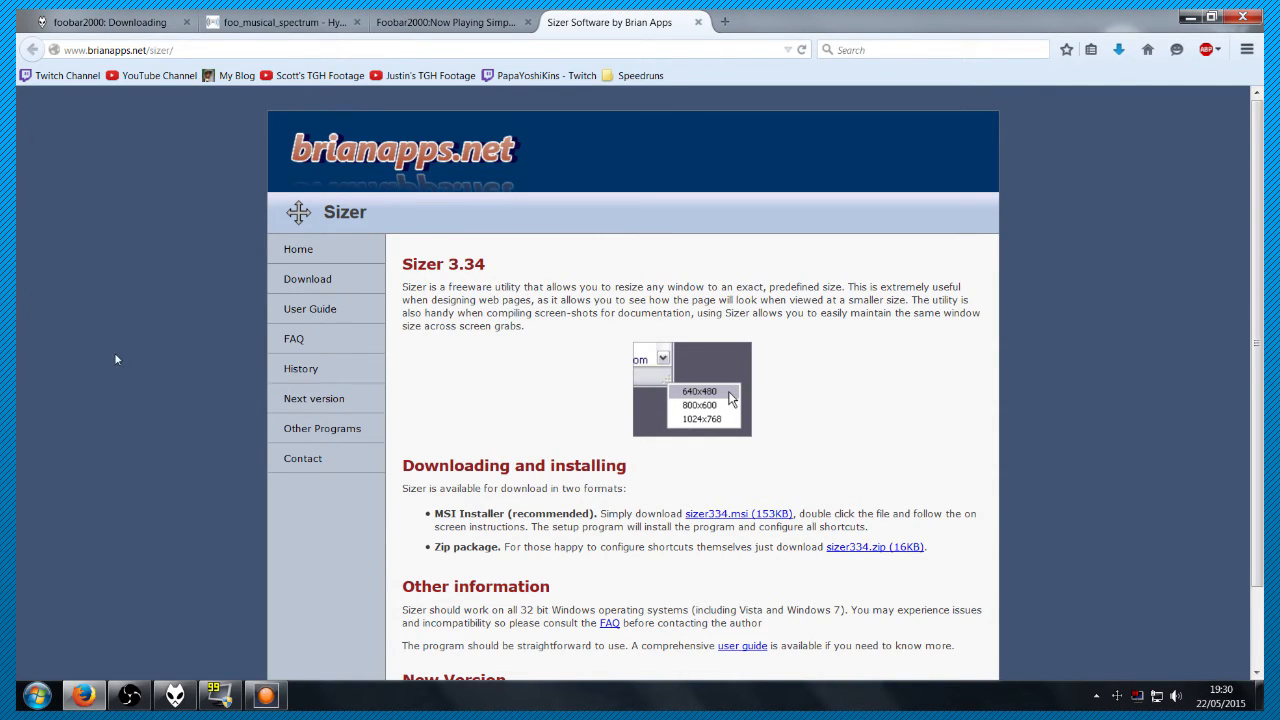
pyautogui.click(175, 695)
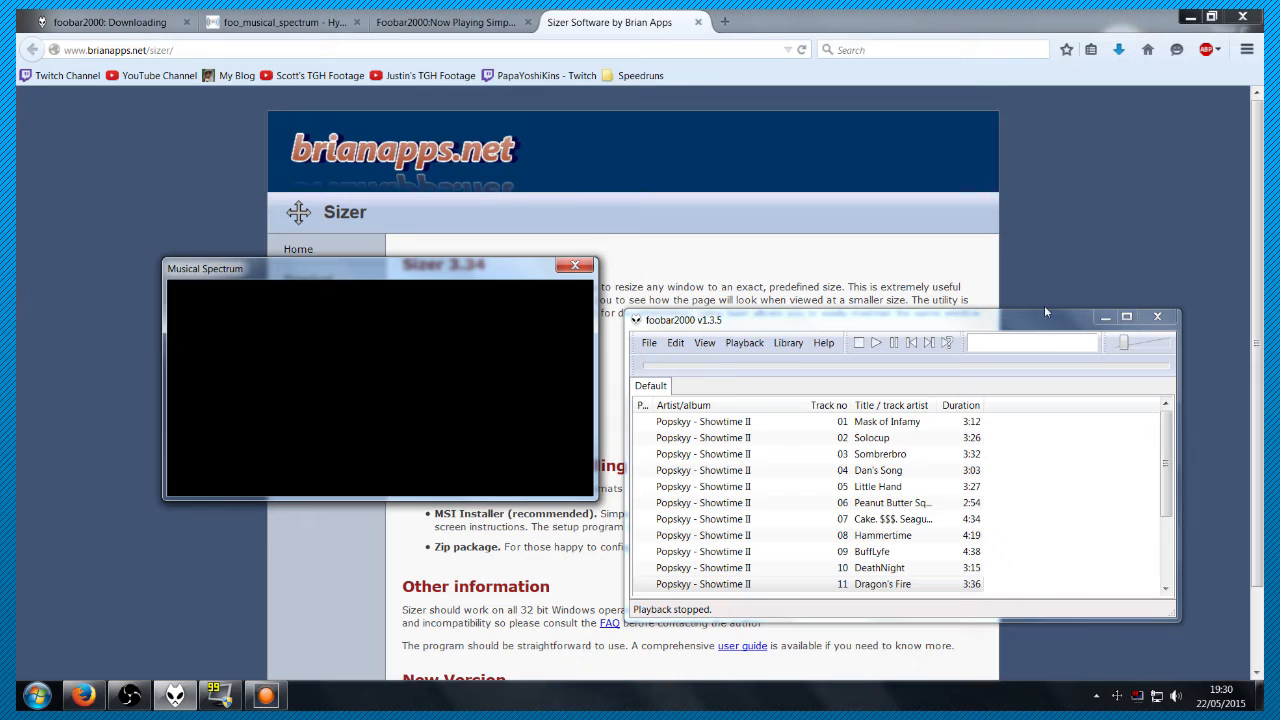
pyautogui.click(1106, 318)
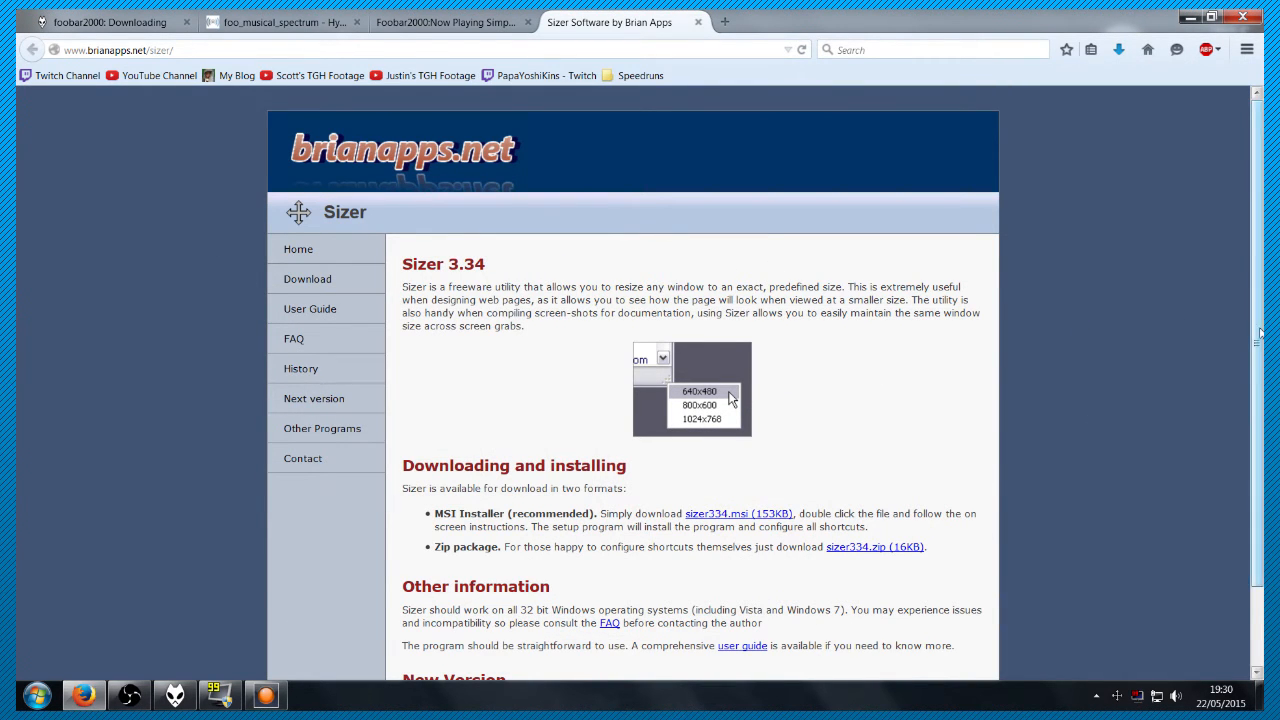
# Review the recommended MSI Installer download on the Sizer page and minimize the browser
pyautogui.scroll(-1, 1068, 442)
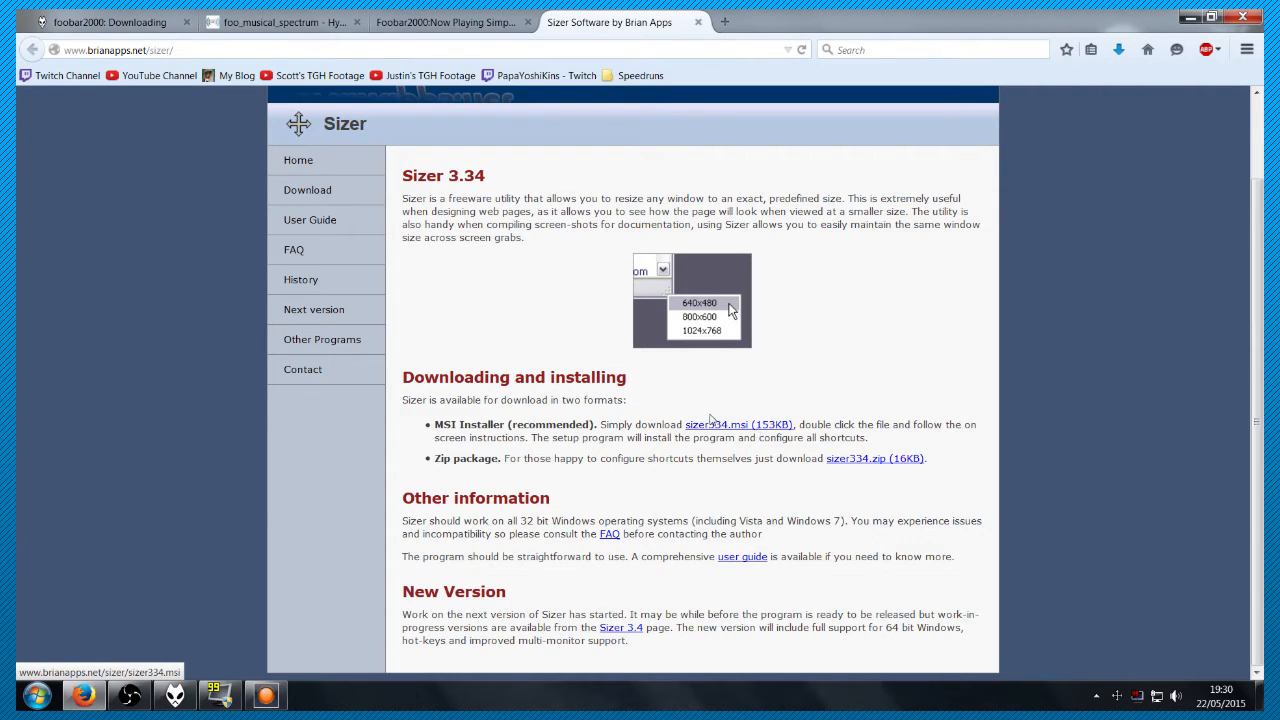
pyautogui.moveTo(512, 425); pyautogui.dragTo(595, 425)
pyautogui.click(811, 409)
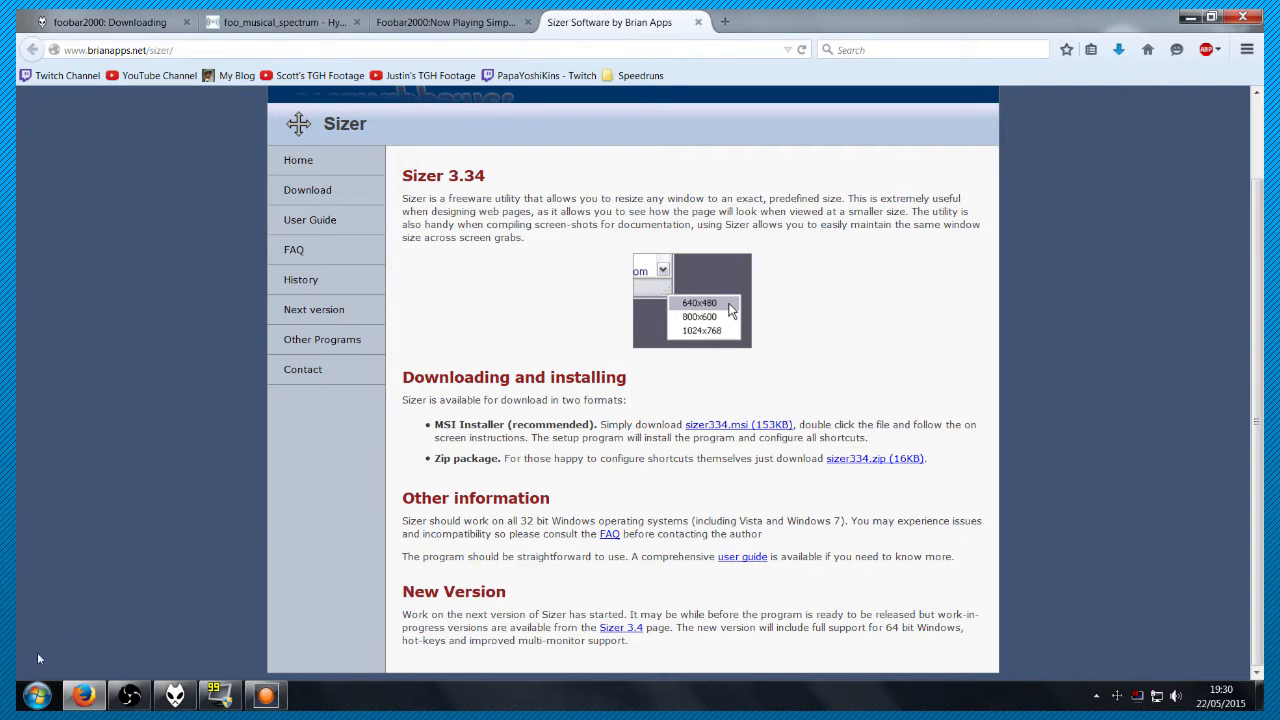
pyautogui.click(1187, 20)
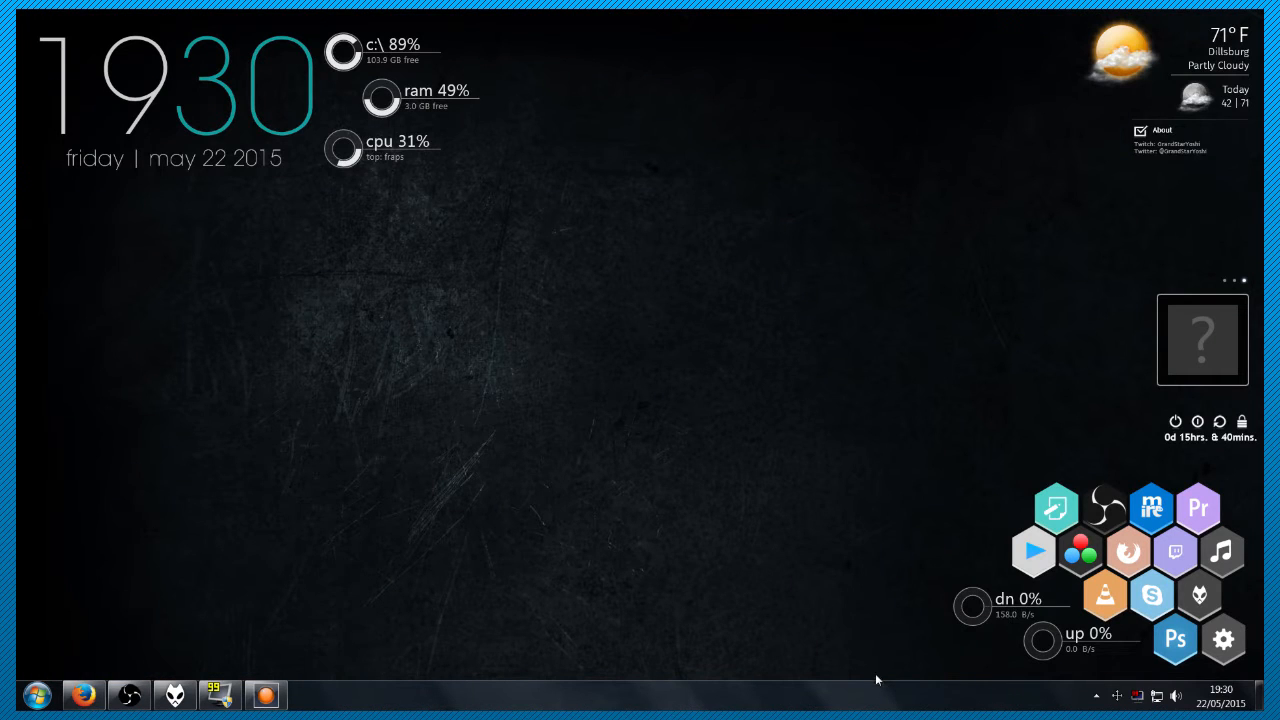
# Open the Sizer configuration, add a trial 640x480 preset, look over the existing size presets, and delete the trial one
pyautogui.rightClick(1116, 697)
pyautogui.click(1137, 657)
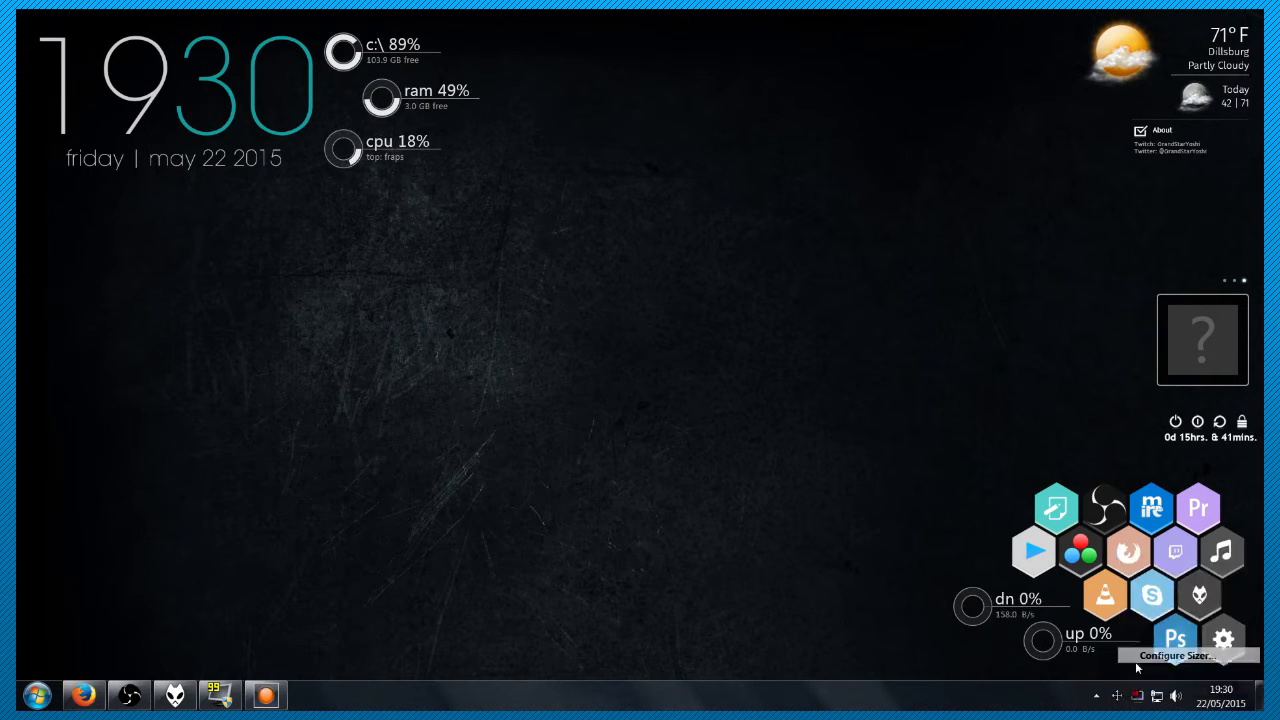
pyautogui.click(650, 389)
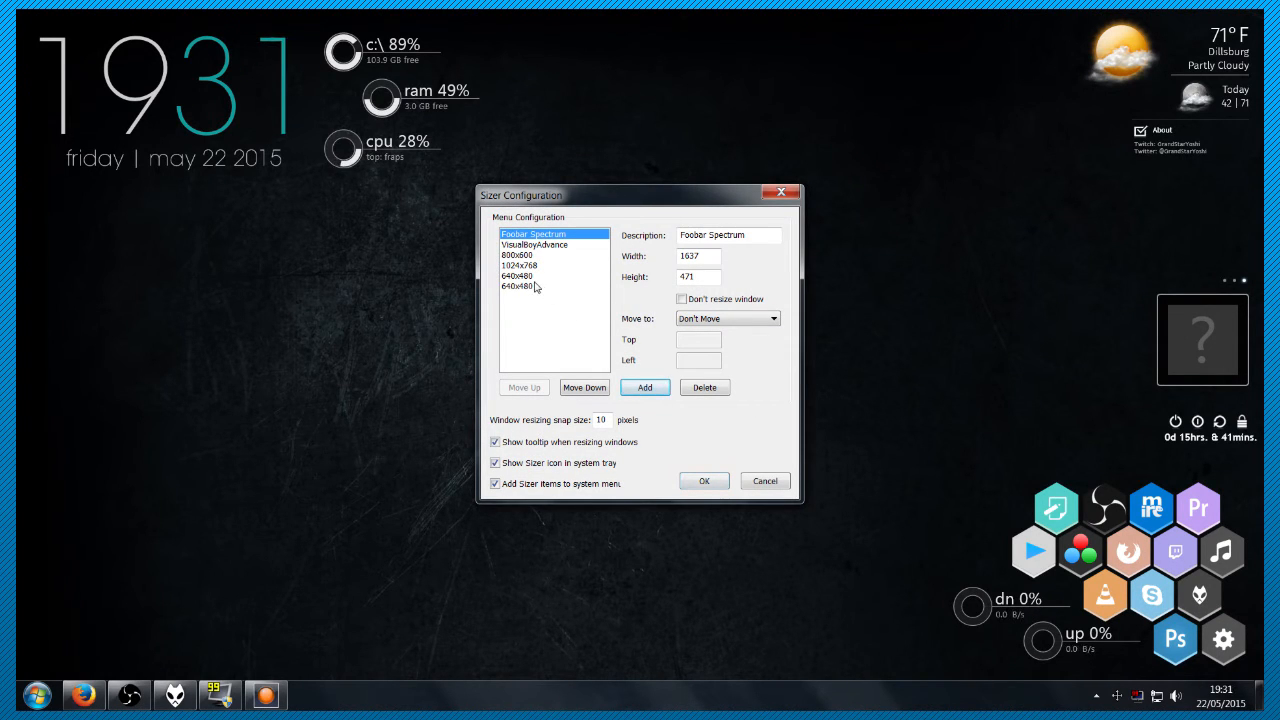
pyautogui.click(536, 287)
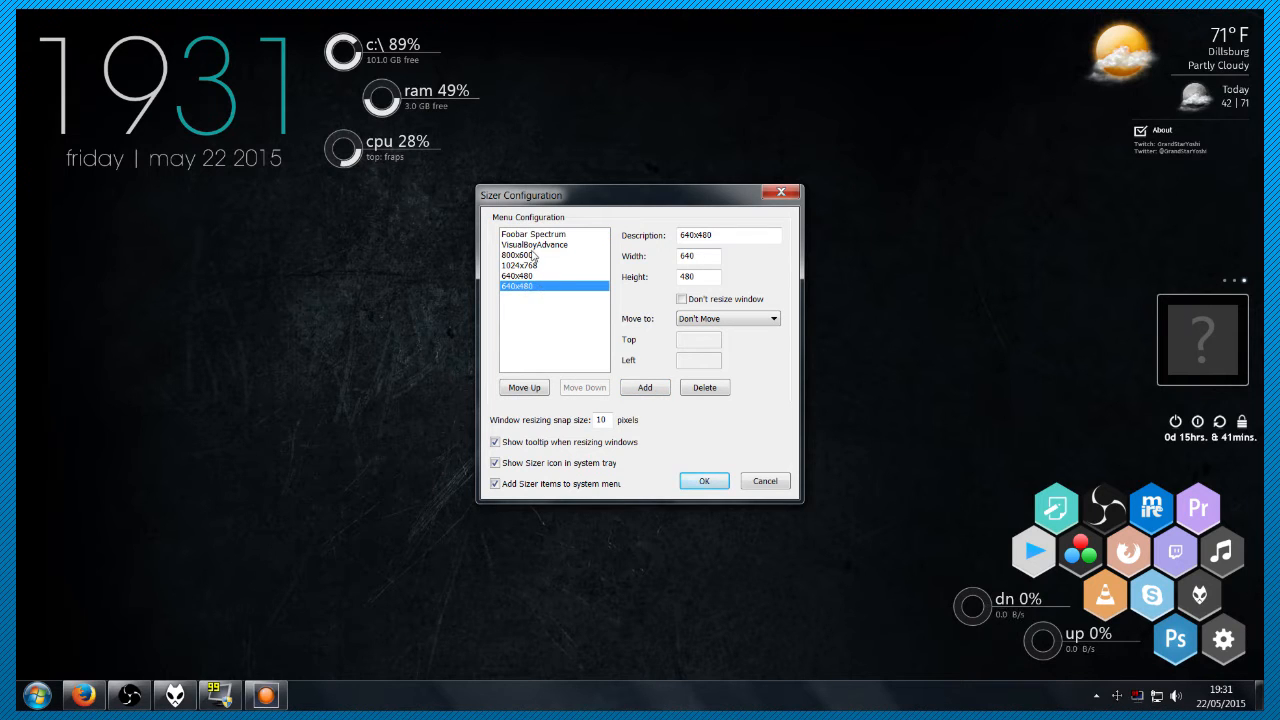
pyautogui.click(533, 254)
pyautogui.click(541, 267)
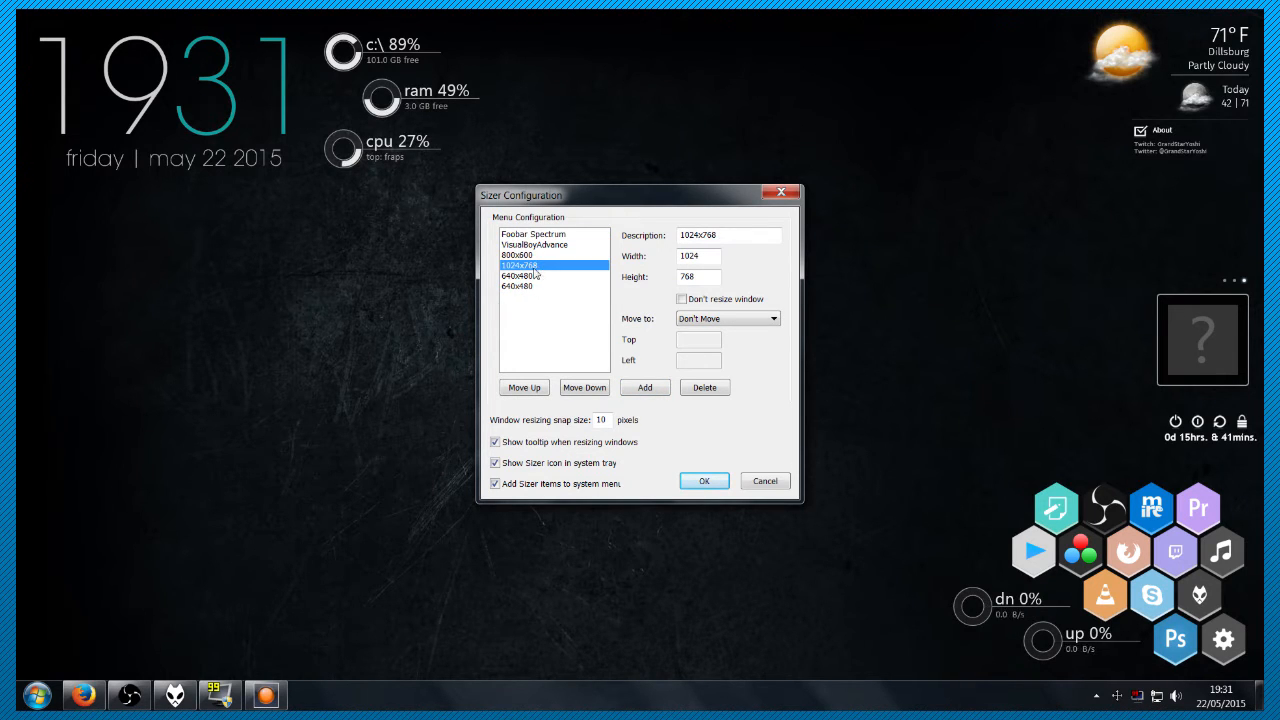
pyautogui.click(528, 277)
pyautogui.click(527, 288)
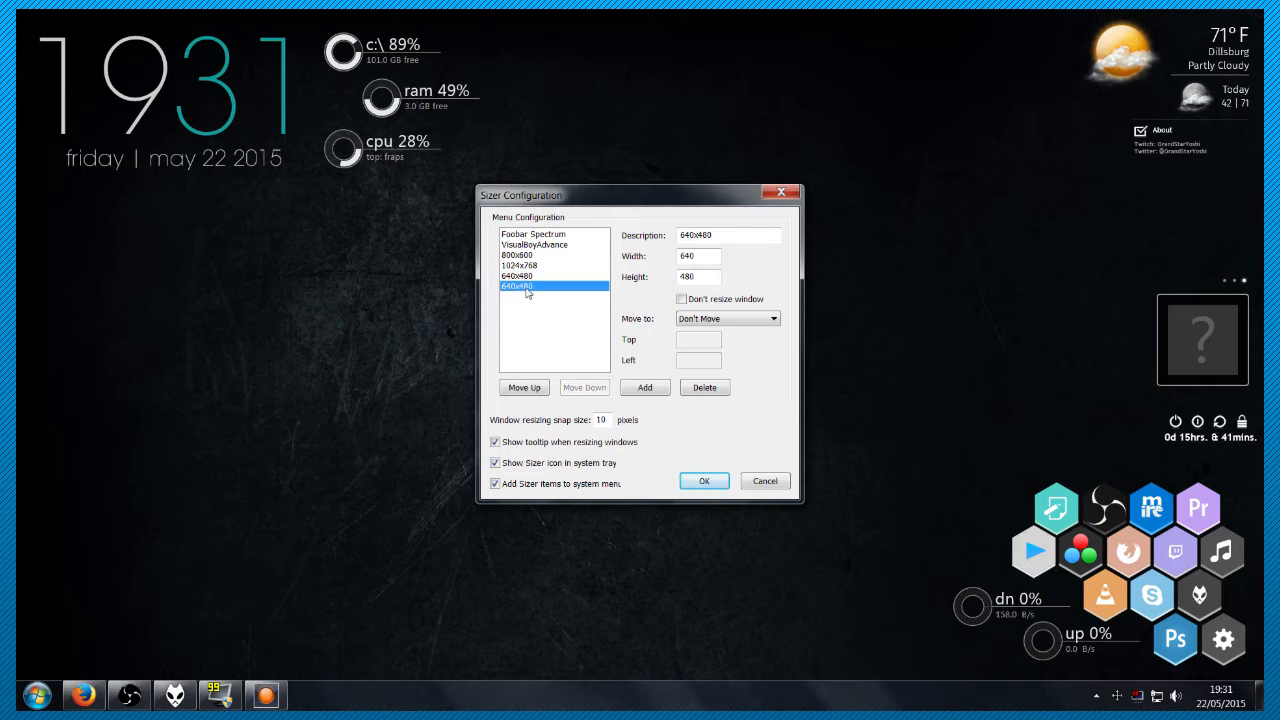
pyautogui.press('Tab')
pyautogui.press('Tab')
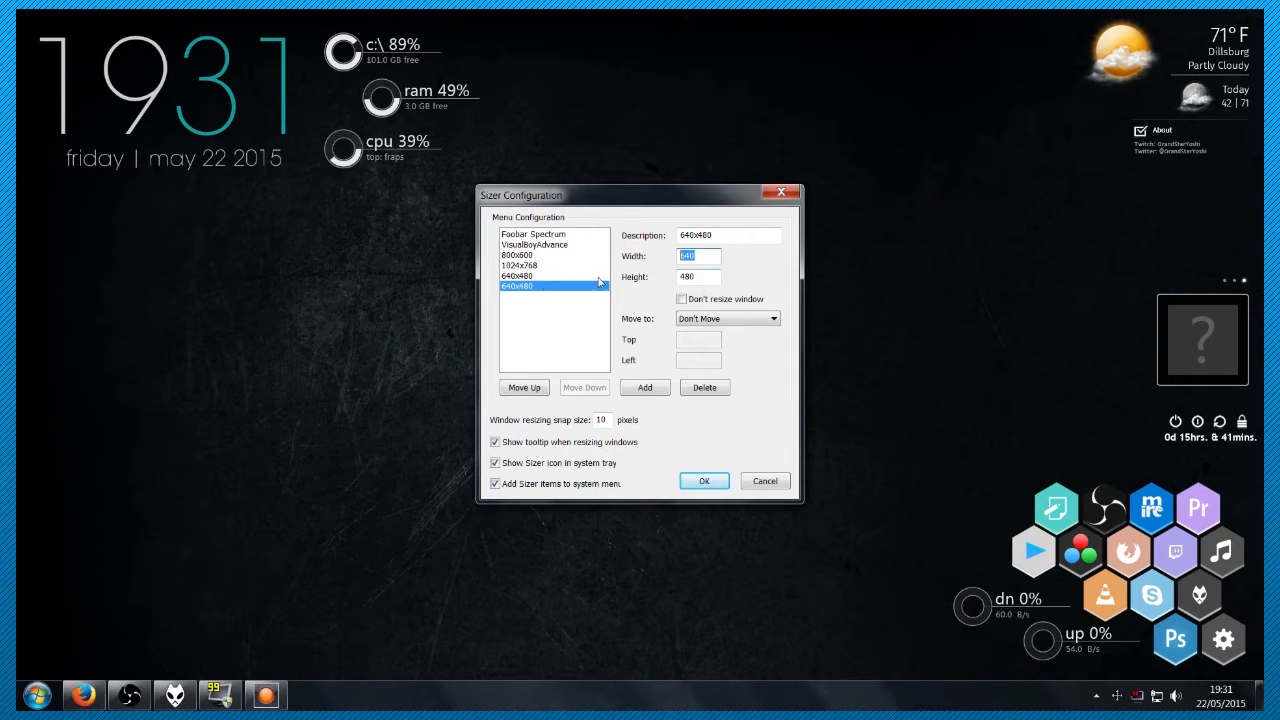
pyautogui.press('Tab')
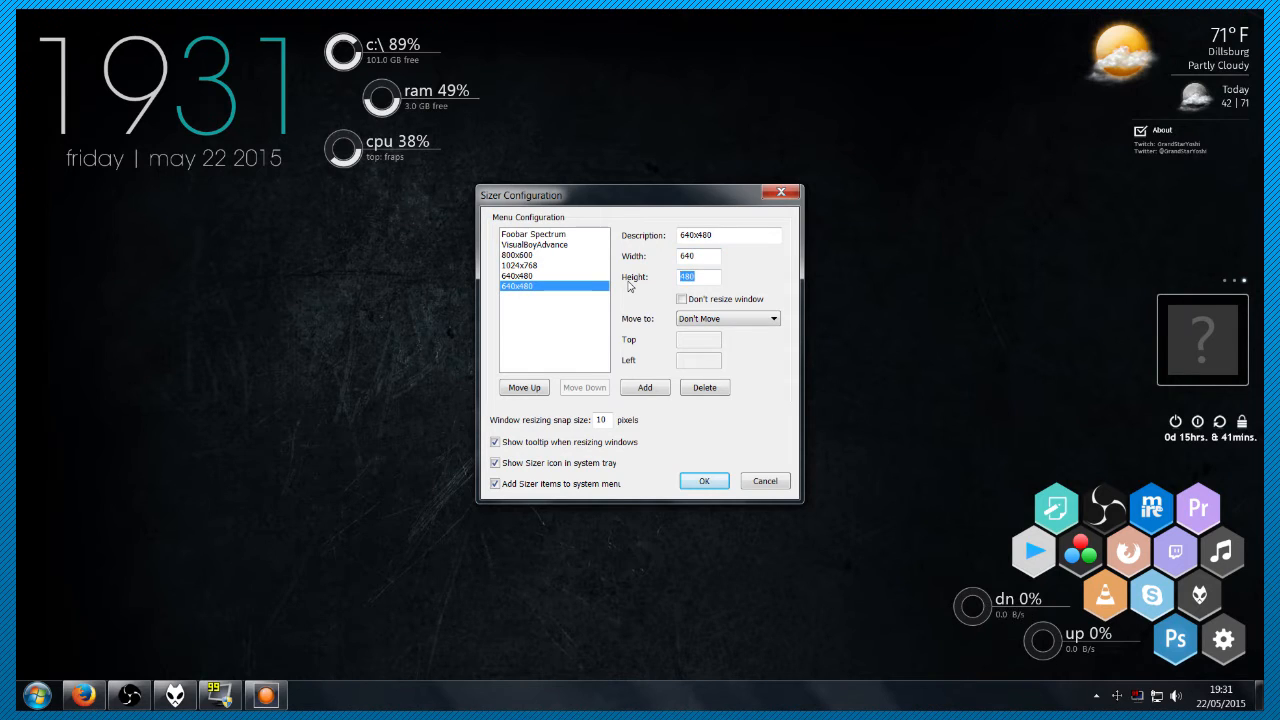
pyautogui.click(704, 389)
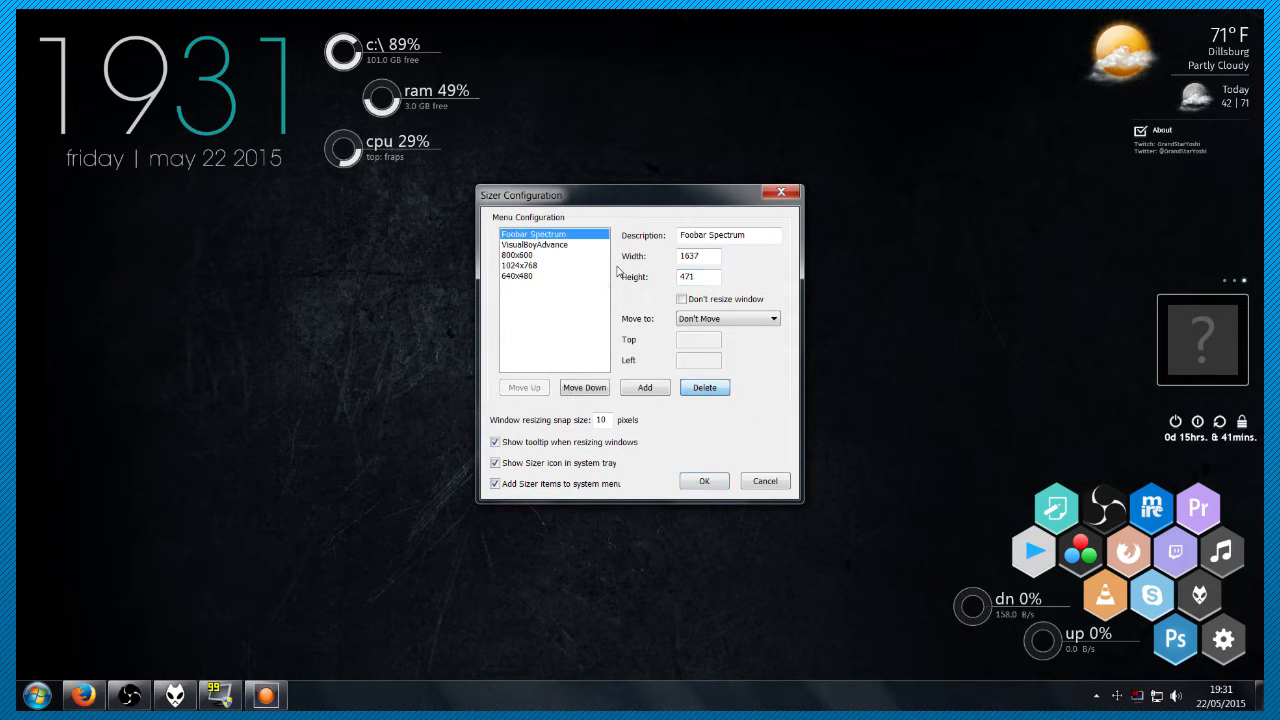
# Check the Foobar Spectrum preset's width and height, and accept the Sizer configuration
pyautogui.doubleClick(698, 256)
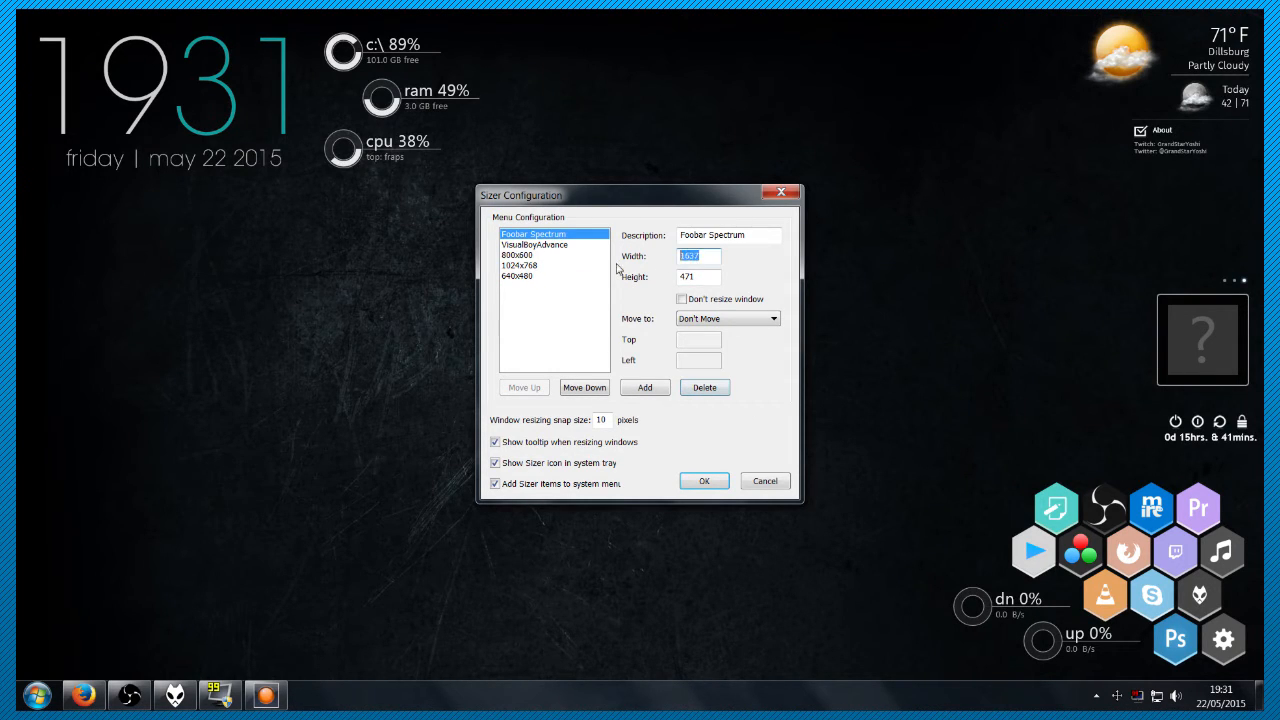
pyautogui.press('Tab')
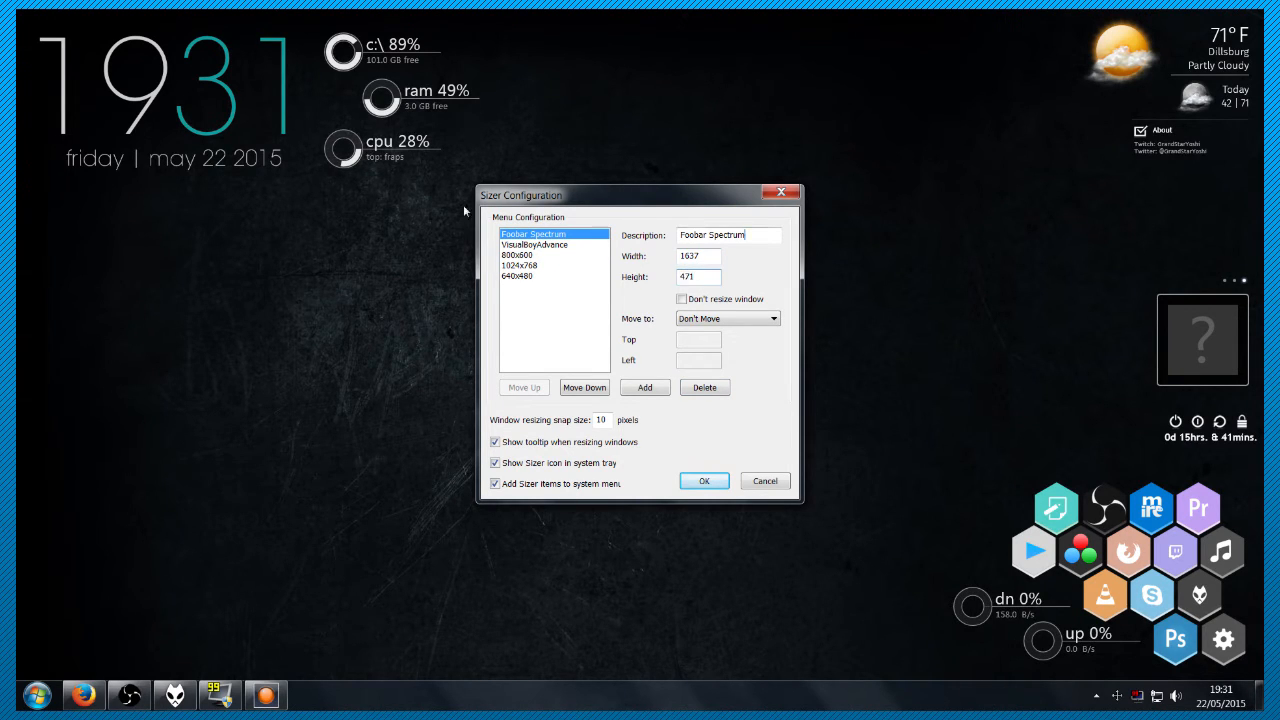
pyautogui.click(706, 482)
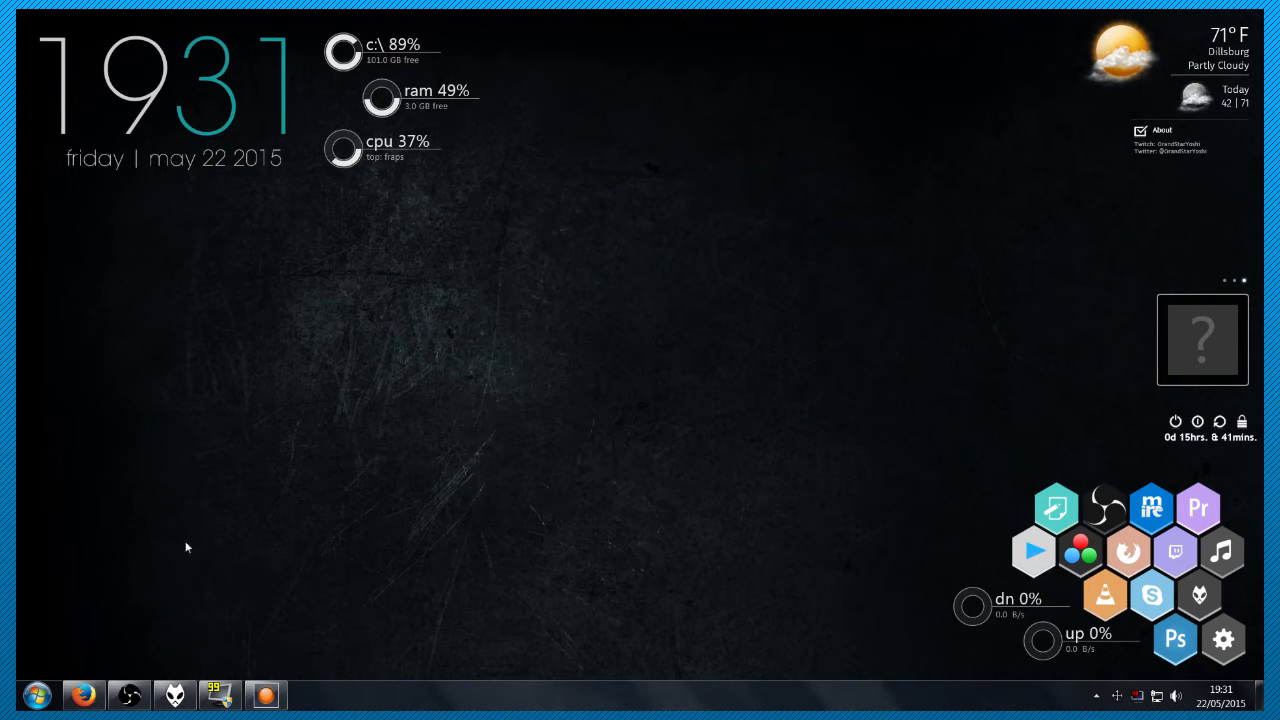
# Restore the foobar2000 windows, move the playlist window clear of the Musical Spectrum window, and make the spectrum window active
pyautogui.click(175, 695)
pyautogui.moveTo(927, 330); pyautogui.dragTo(996, 47)
pyautogui.click(418, 281)
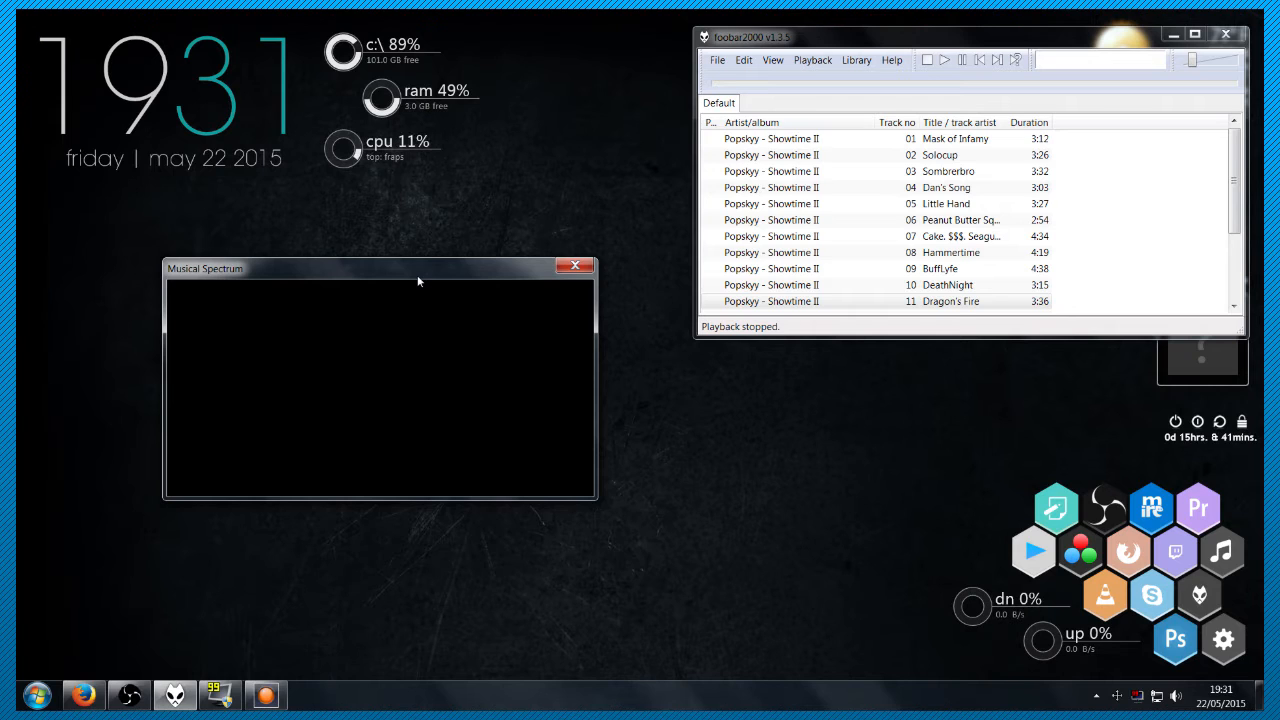
# Resize the Musical Spectrum window with Sizer's Foobar Spectrum preset and move it below the playlist window
pyautogui.rightClick(1120, 700)
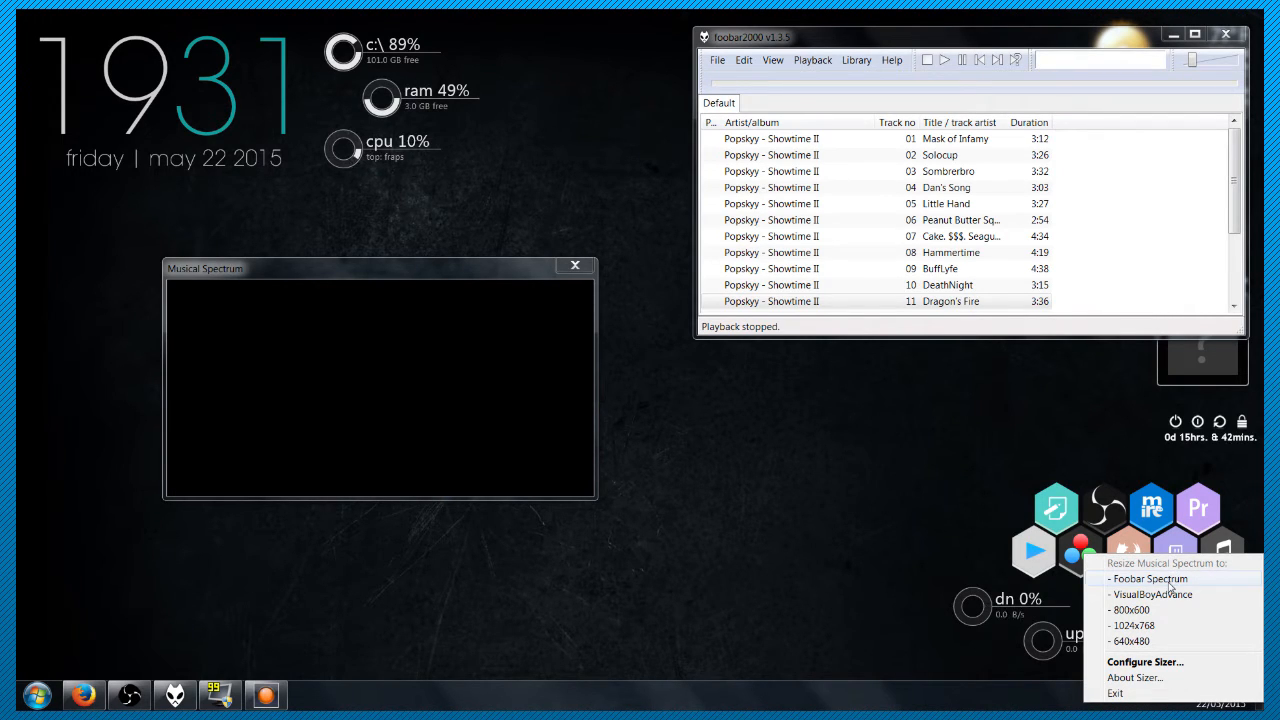
pyautogui.click(1170, 588)
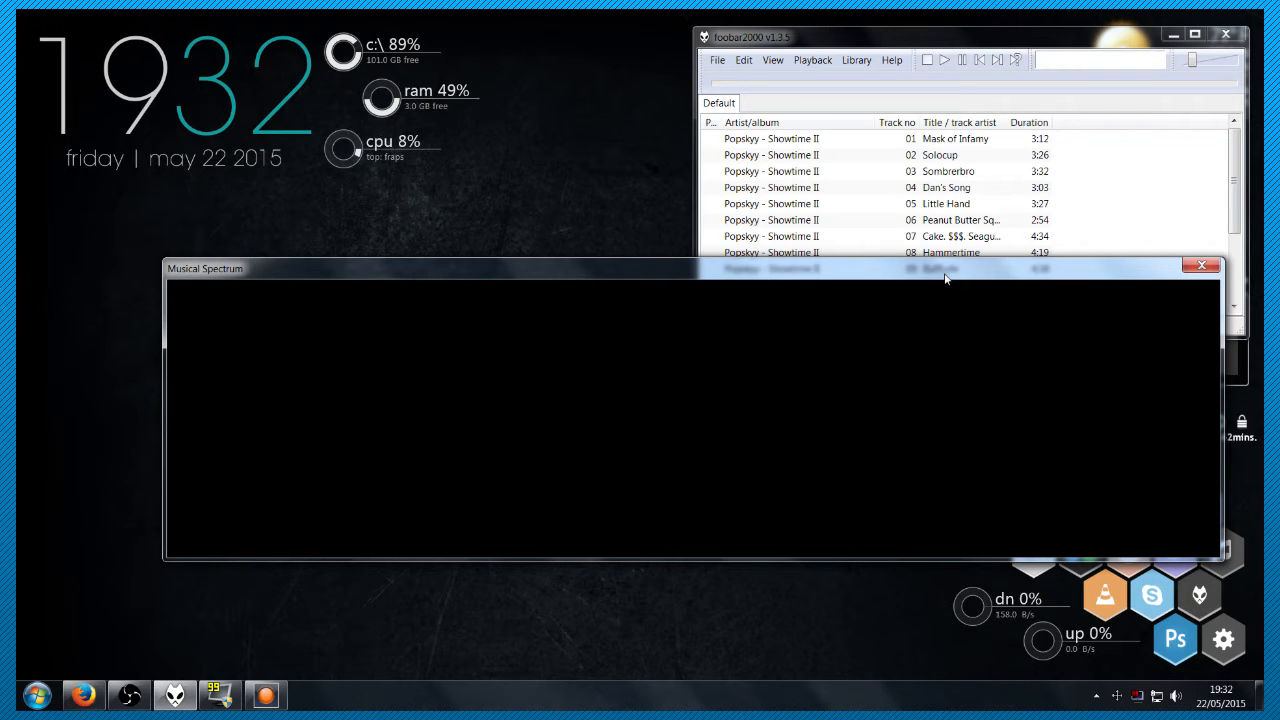
pyautogui.moveTo(885, 272); pyautogui.dragTo(741, 396)
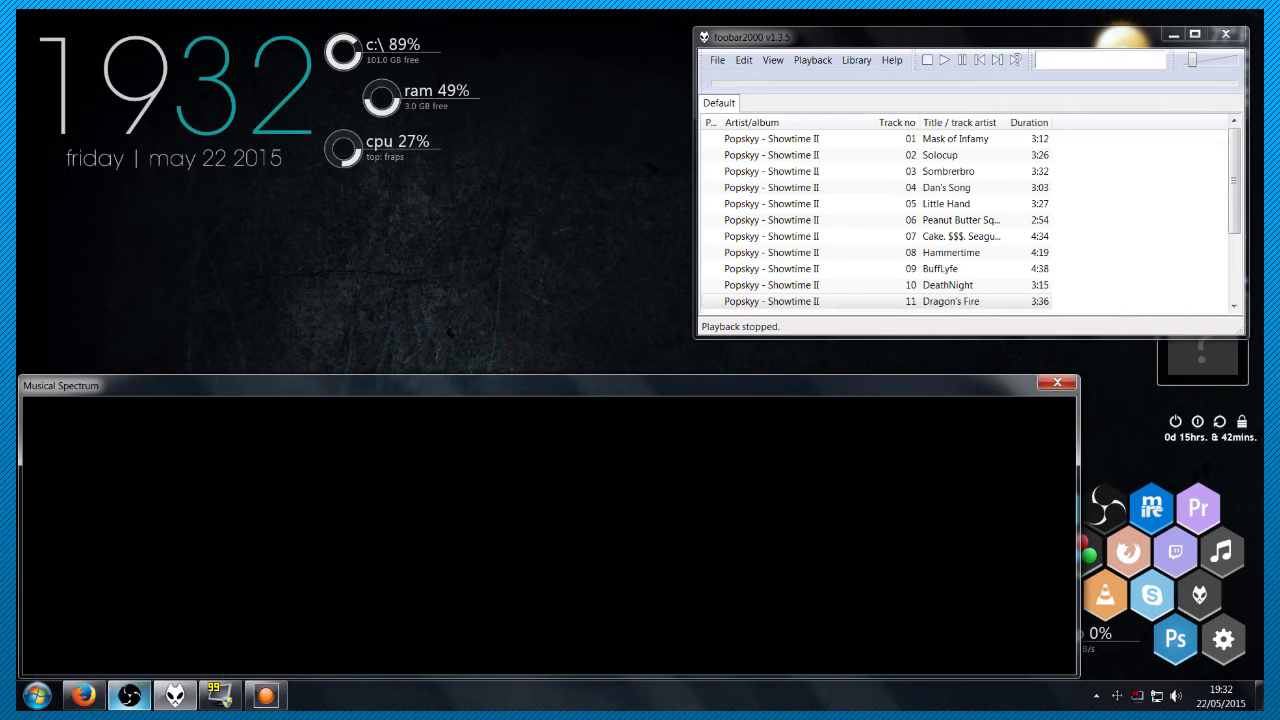
# Switch to Open Broadcaster Software, preview the Tutorial Scene, and select its Image and Image 2 sources in turn
pyautogui.click(128, 697)
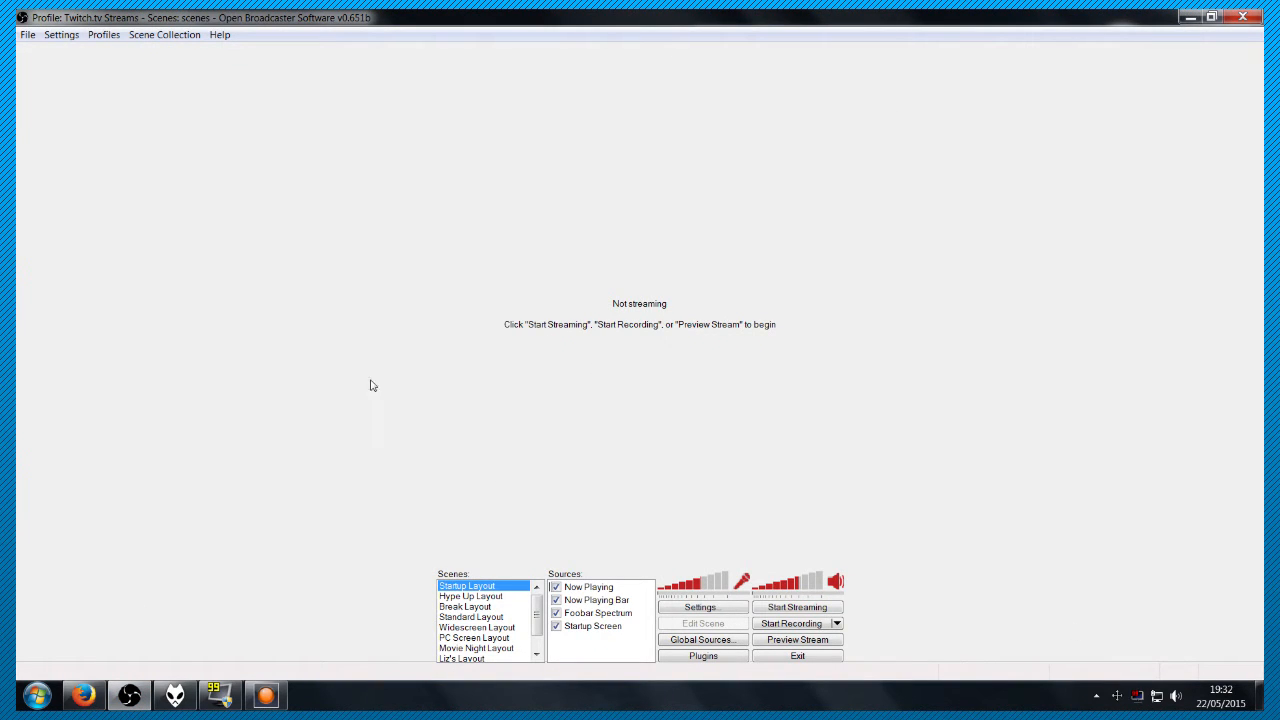
pyautogui.scroll(-1, 490, 630)
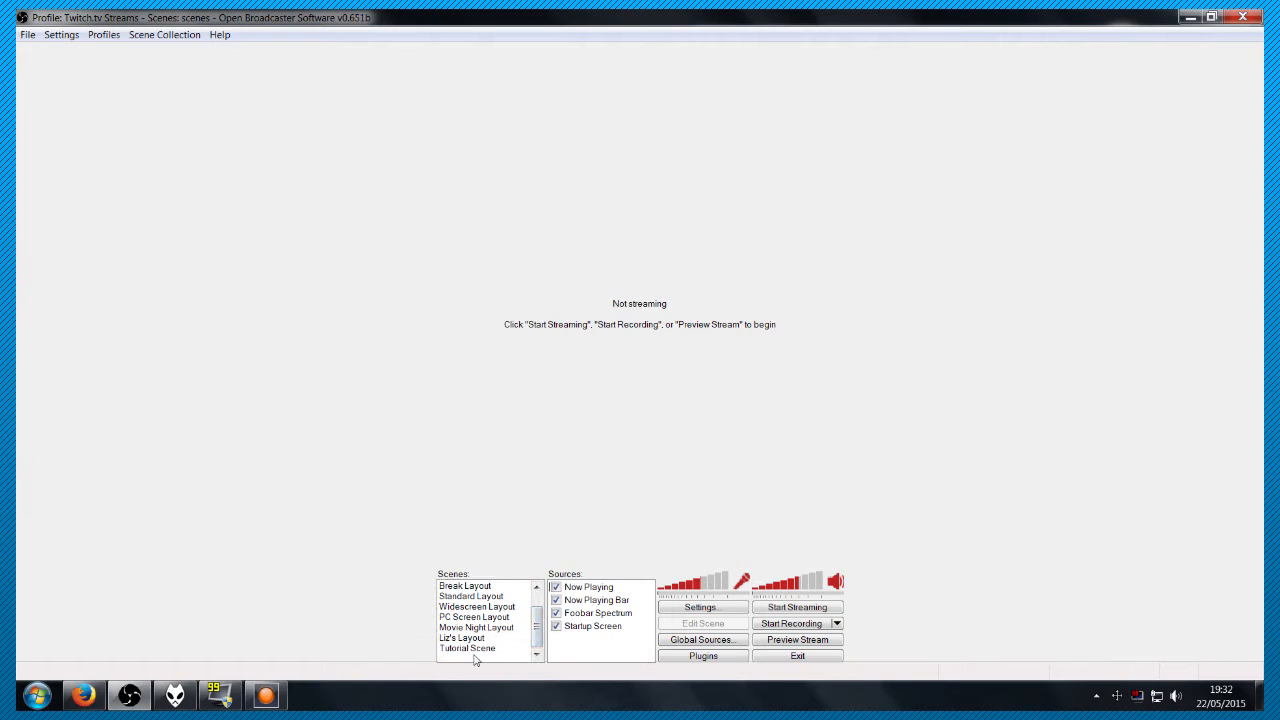
pyautogui.click(470, 648)
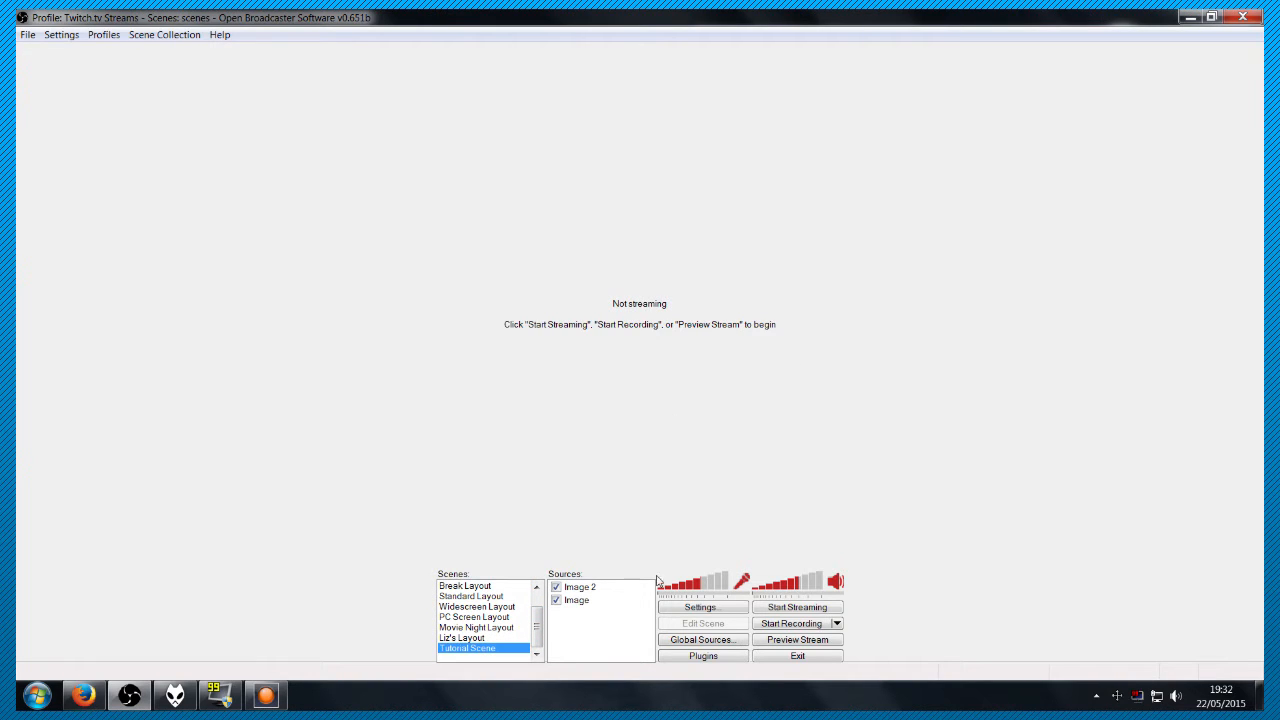
pyautogui.click(770, 647)
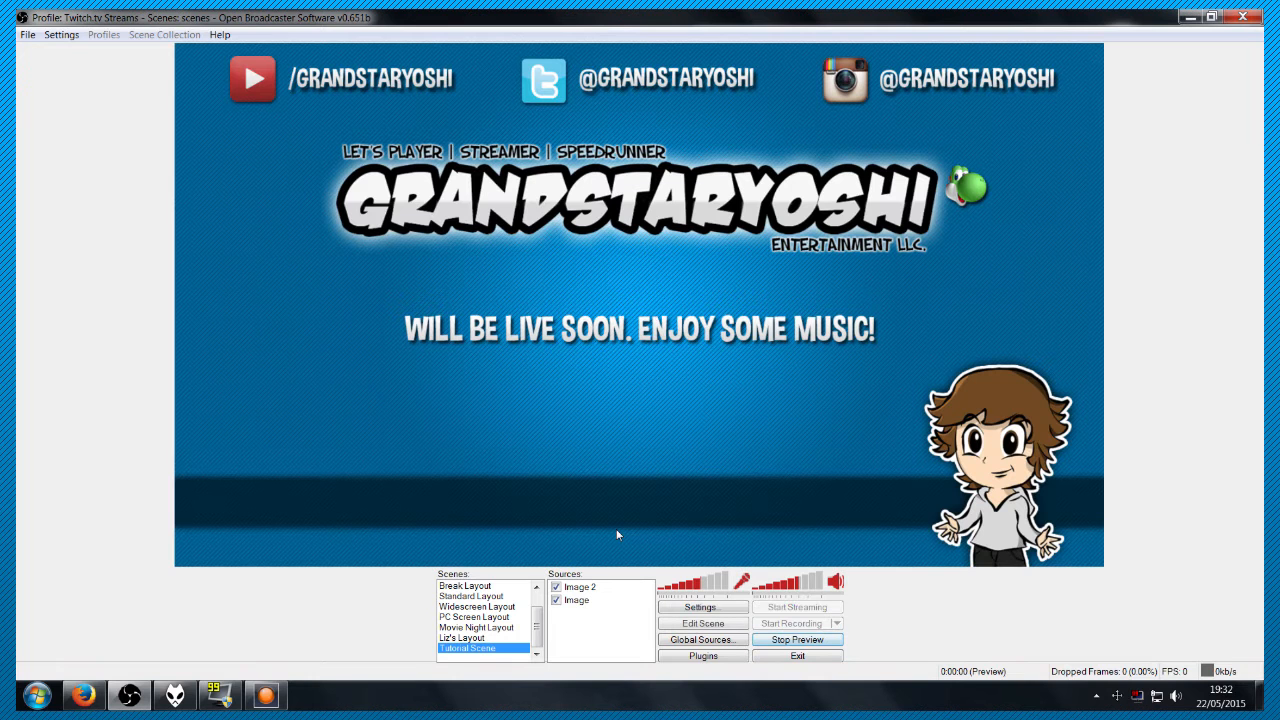
pyautogui.click(584, 600)
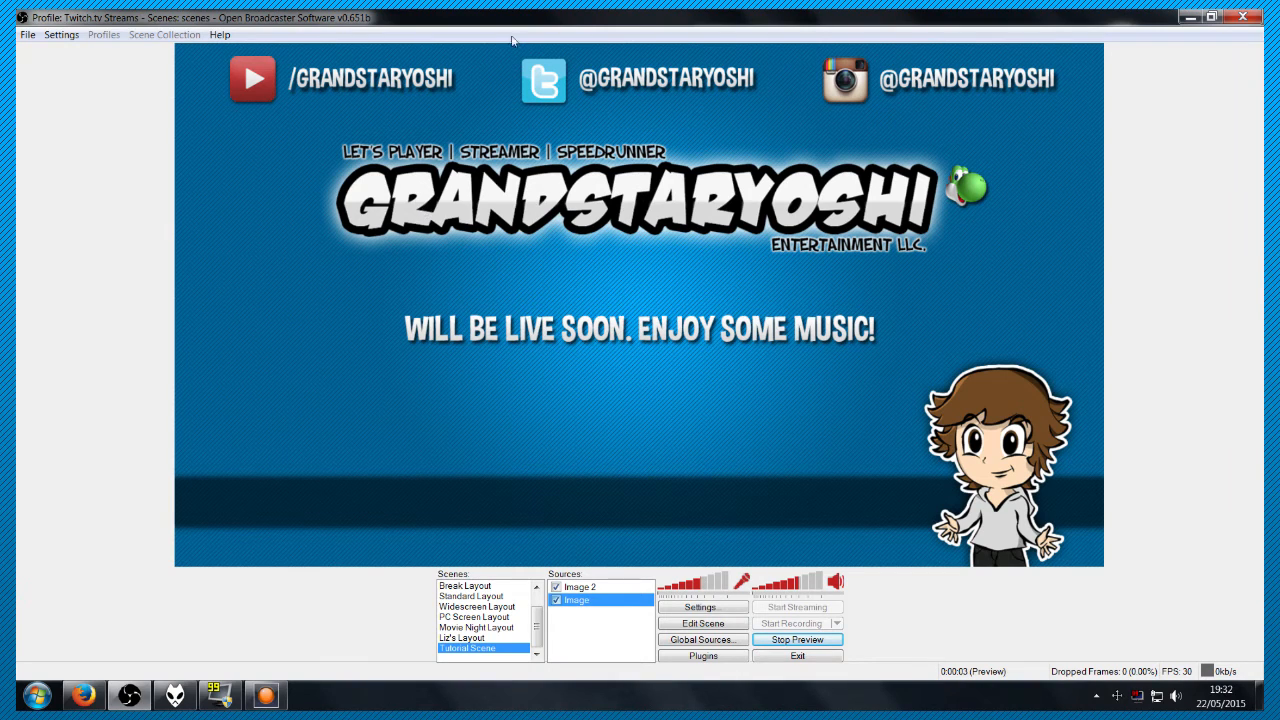
pyautogui.click(598, 586)
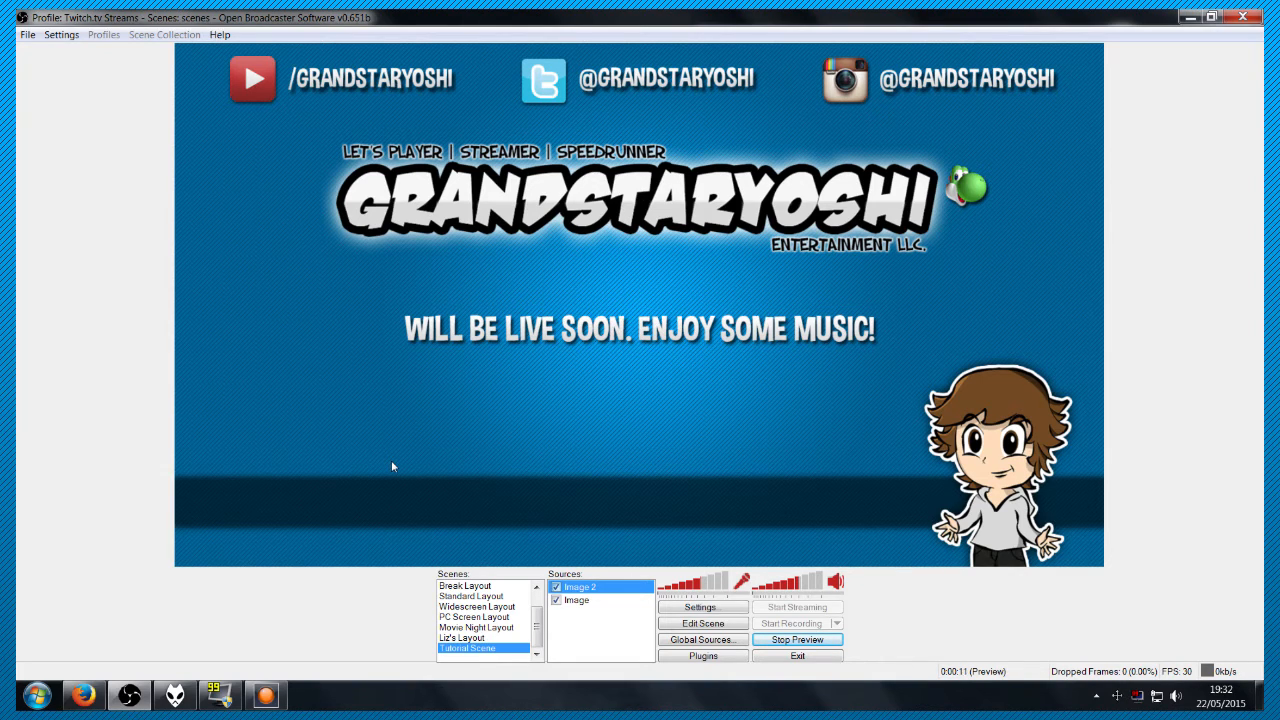
# Add a Window Capture source of the Musical Spectrum inner window with mouse cursor capture turned off
pyautogui.click(591, 618)
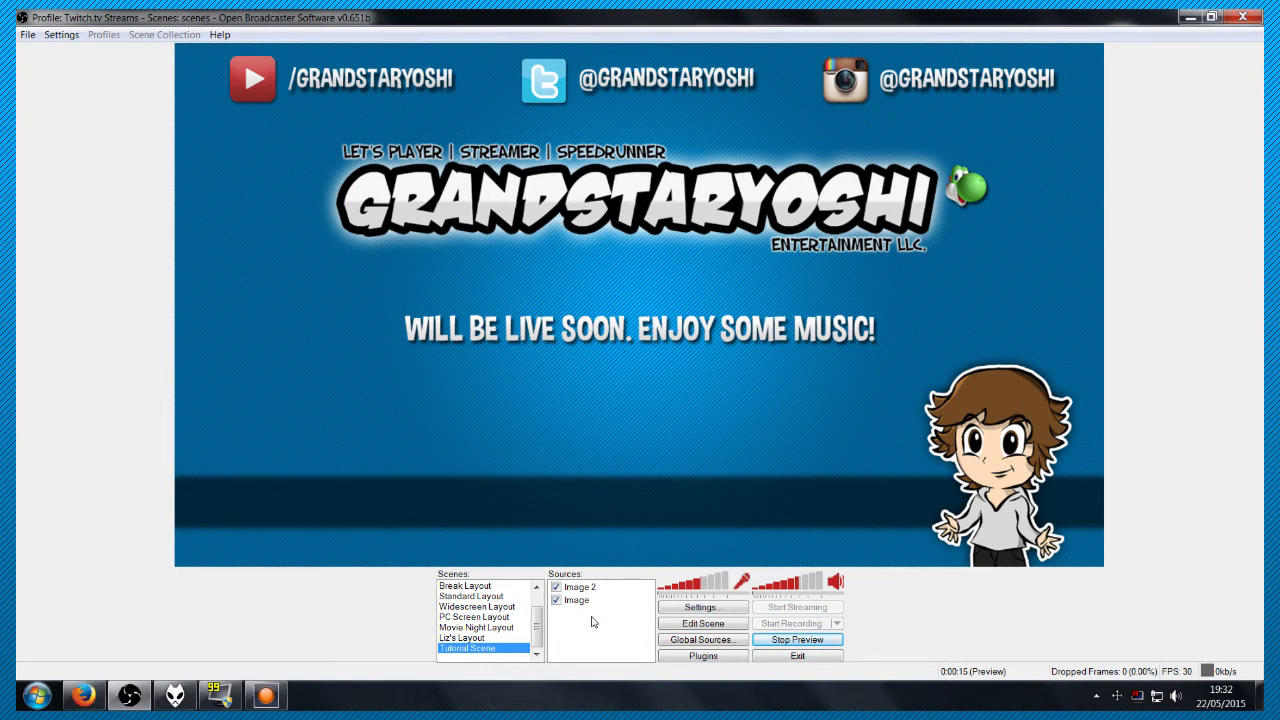
pyautogui.rightClick(591, 622)
pyautogui.moveTo(614, 630)
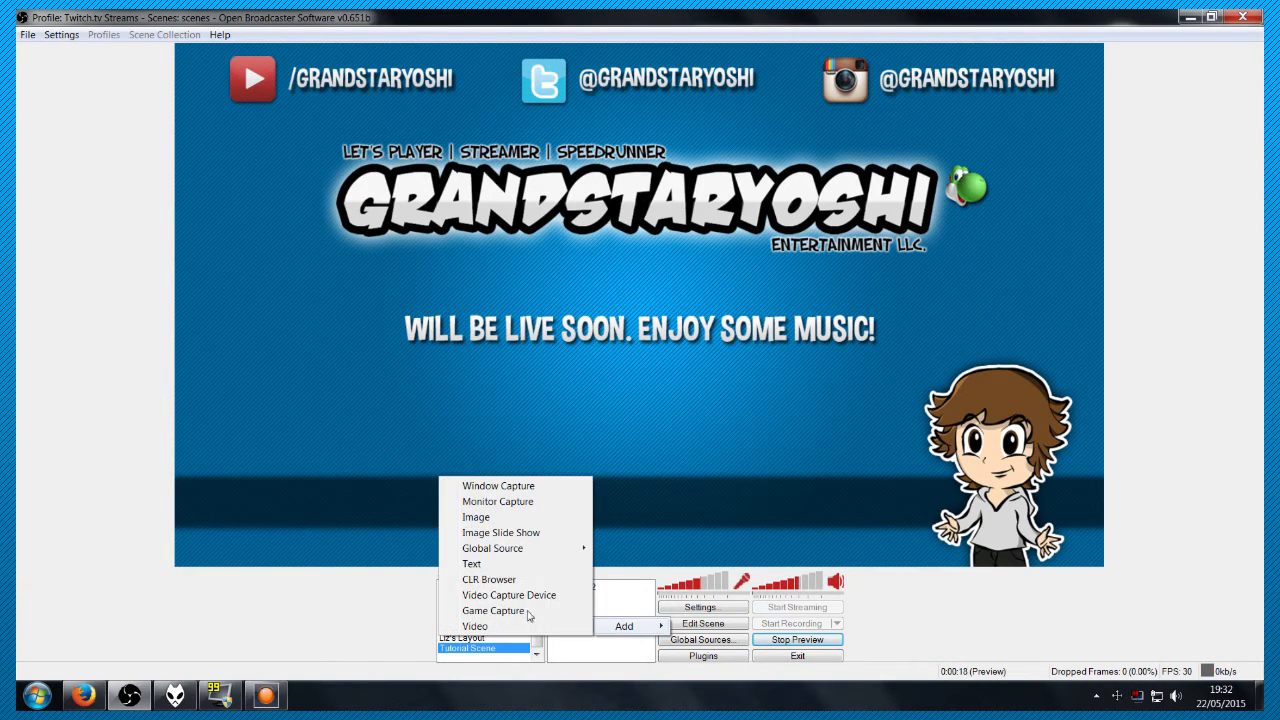
pyautogui.click(495, 486)
pyautogui.click(692, 367)
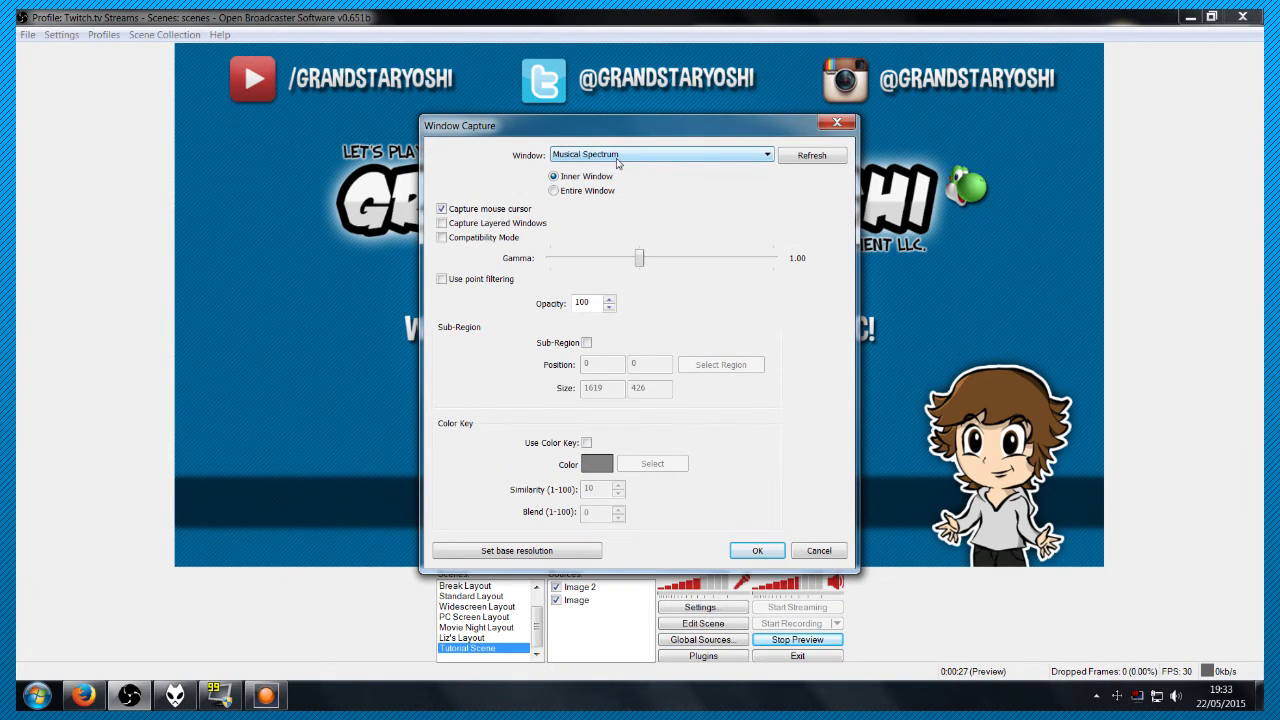
pyautogui.click(441, 210)
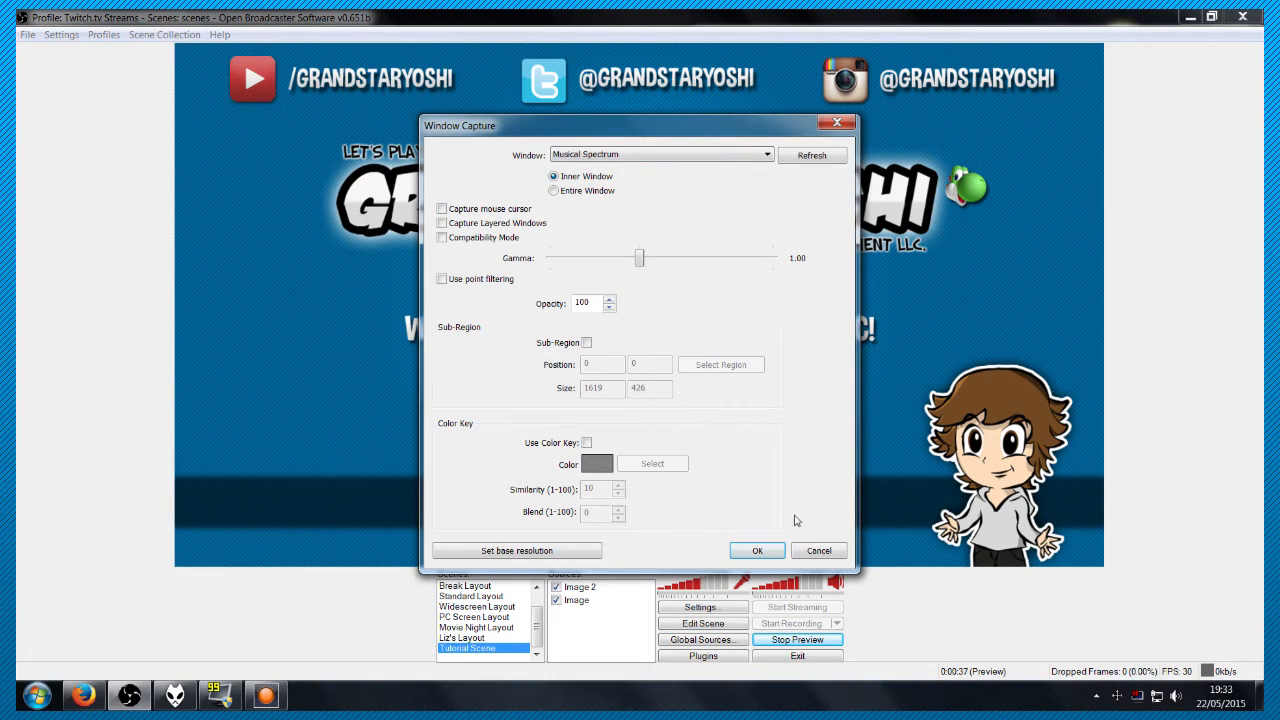
pyautogui.click(755, 551)
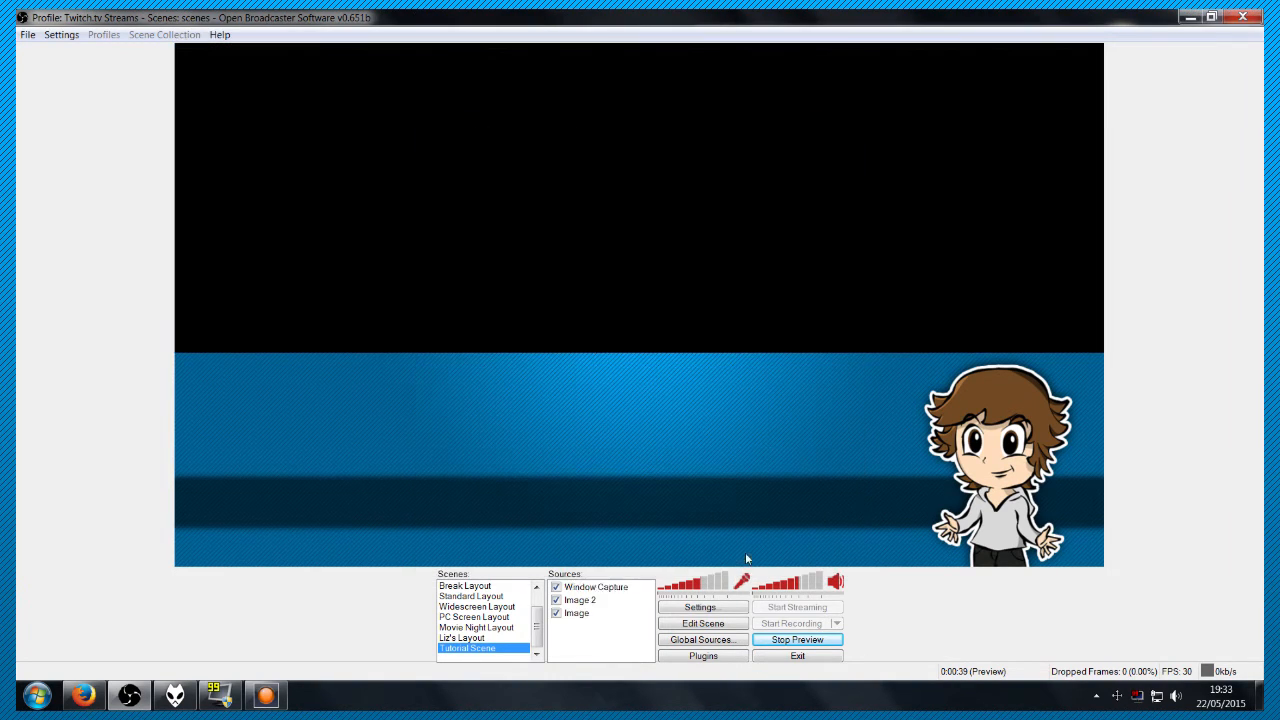
# Edit the scene to fit the Window Capture source to the screen and move it to the scene's bottom edge
pyautogui.click(695, 623)
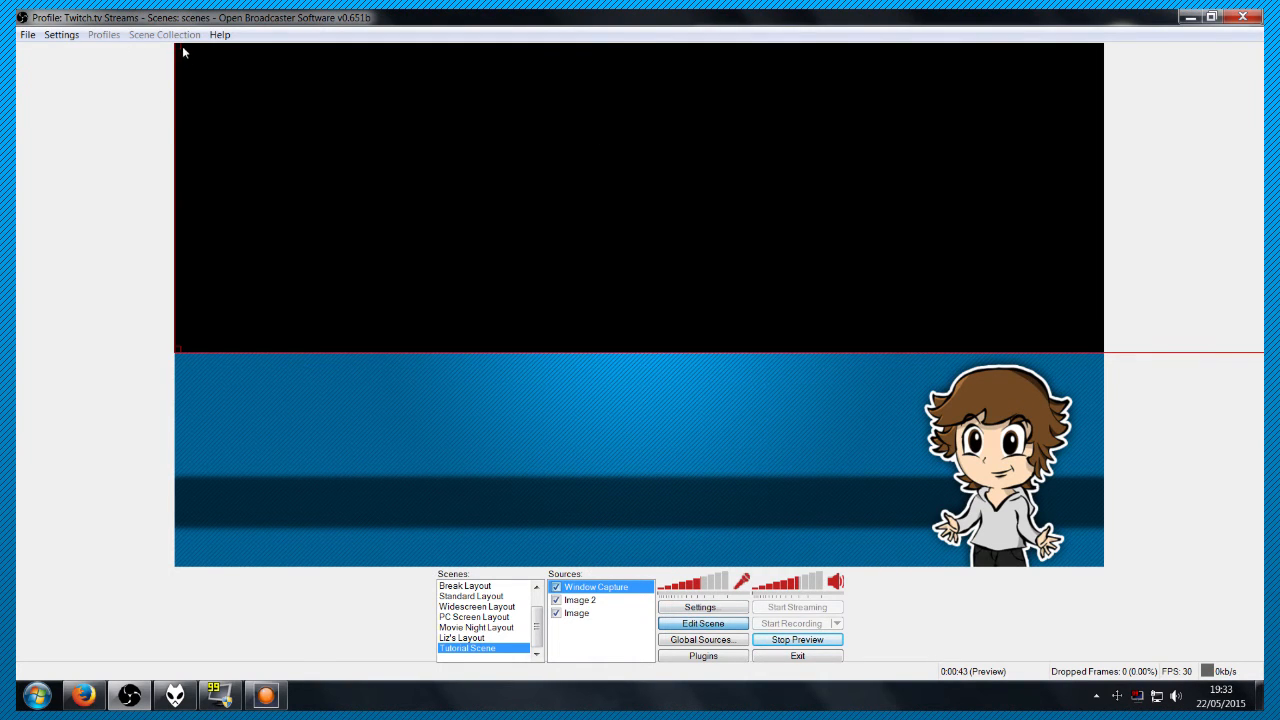
pyautogui.moveTo(181, 48); pyautogui.dragTo(528, 228)
pyautogui.moveTo(855, 289); pyautogui.dragTo(537, 442)
pyautogui.rightClick(612, 593)
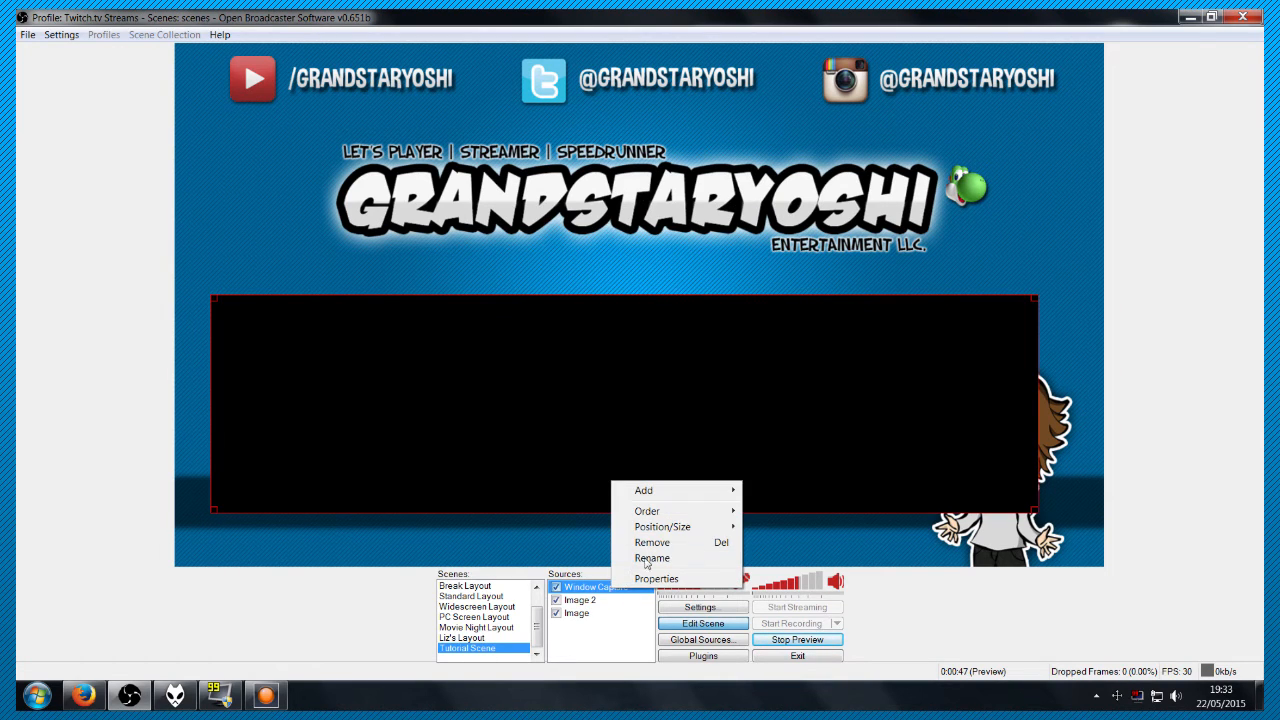
pyautogui.moveTo(670, 527)
pyautogui.click(478, 527)
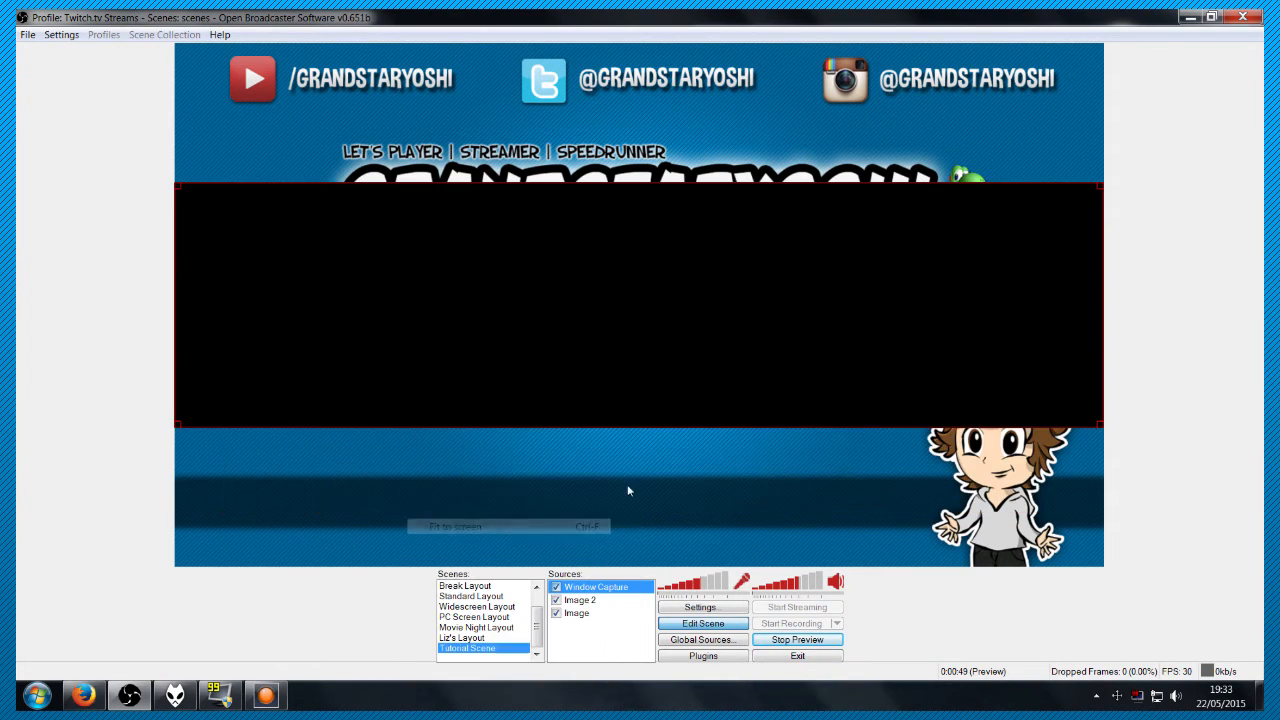
pyautogui.moveTo(606, 267); pyautogui.dragTo(614, 412)
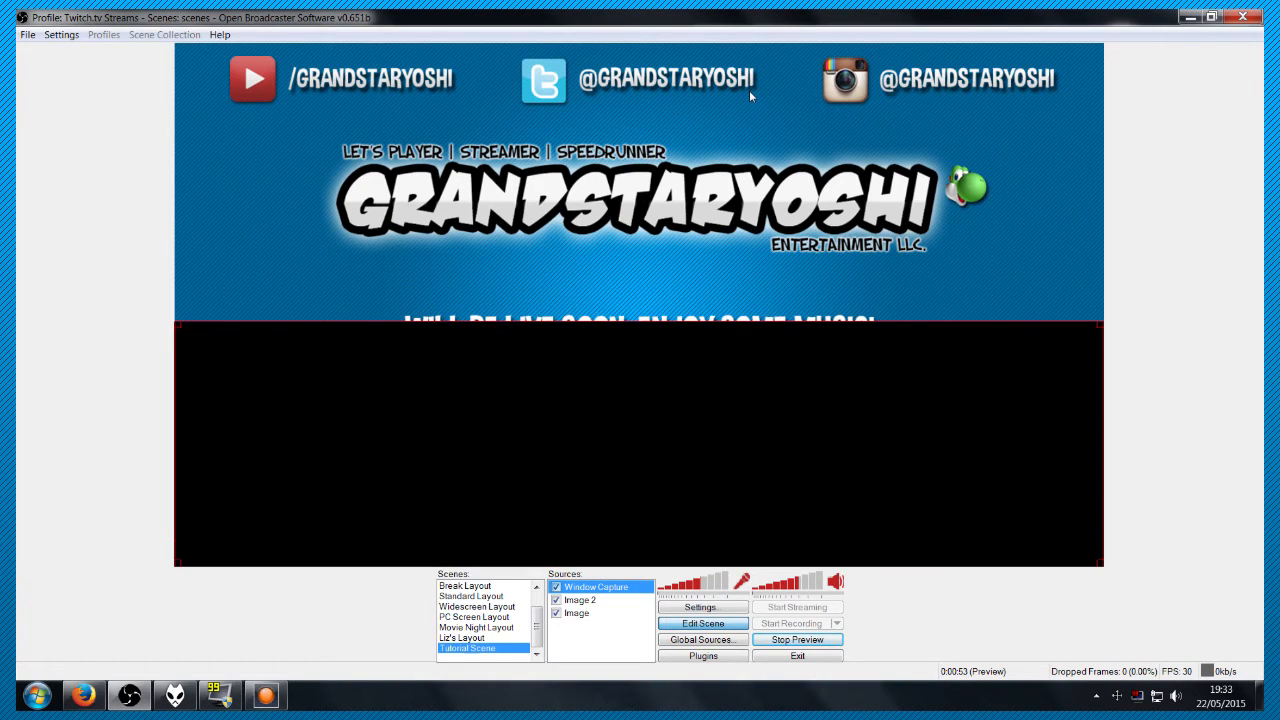
pyautogui.click(703, 623)
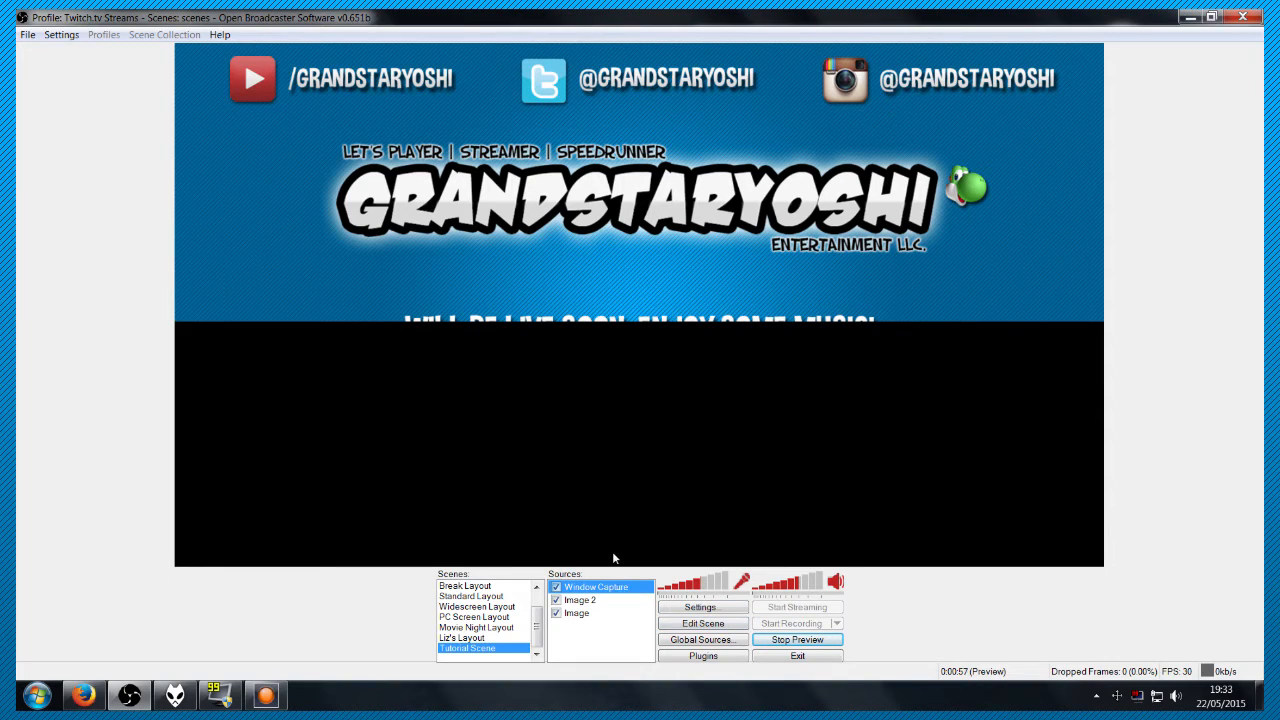
# Move the Window Capture source below Image 2 in the source order, and hide and show it to compare the layers
pyautogui.hotkey('ctrl', 'Down')
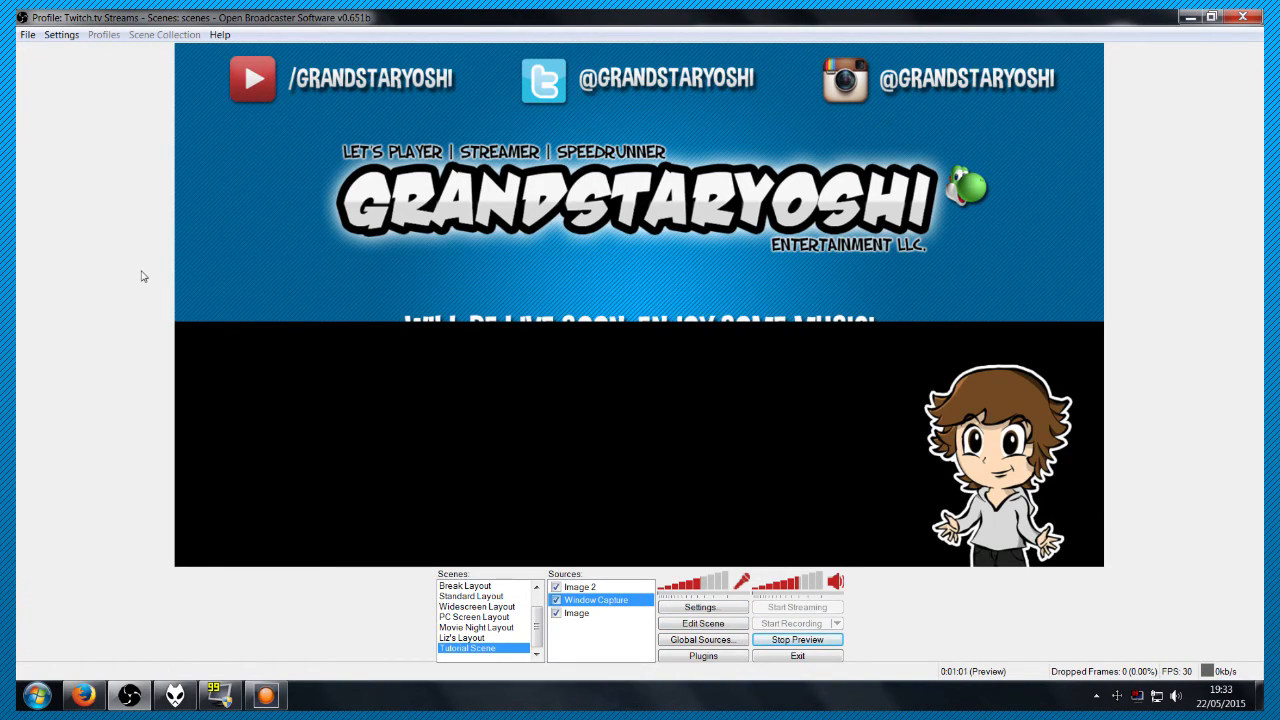
pyautogui.click(557, 600)
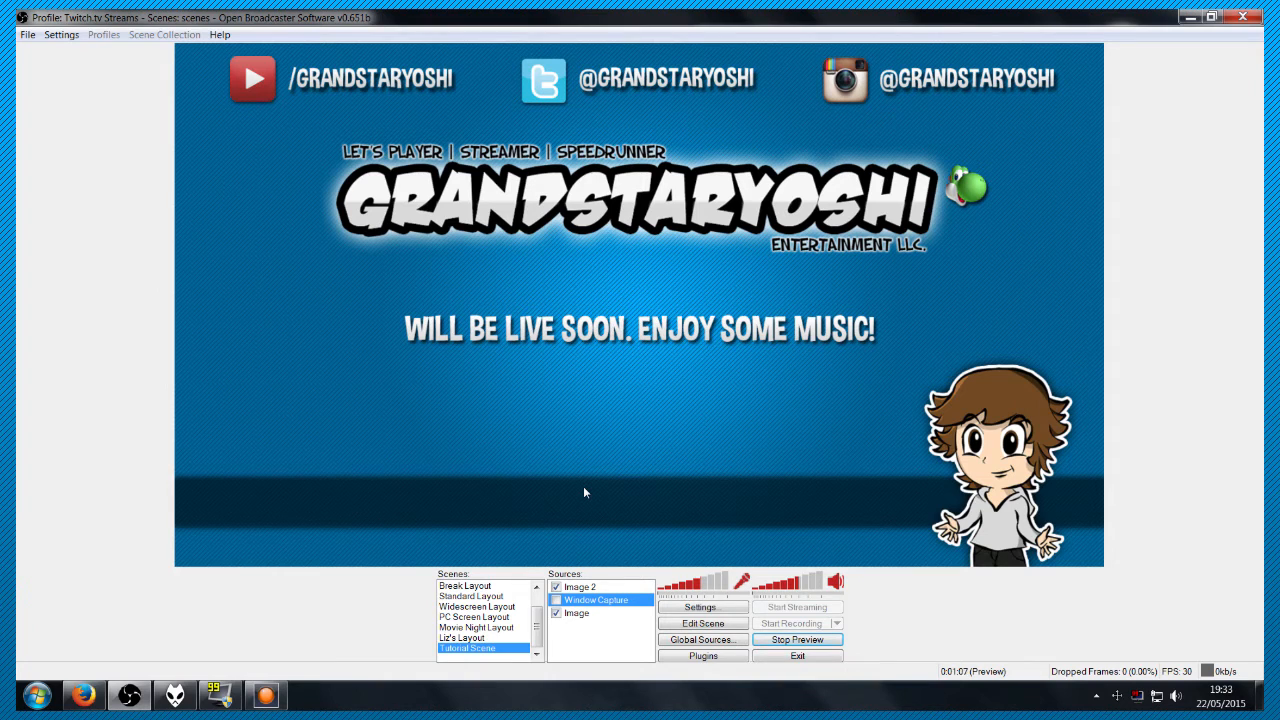
pyautogui.click(587, 589)
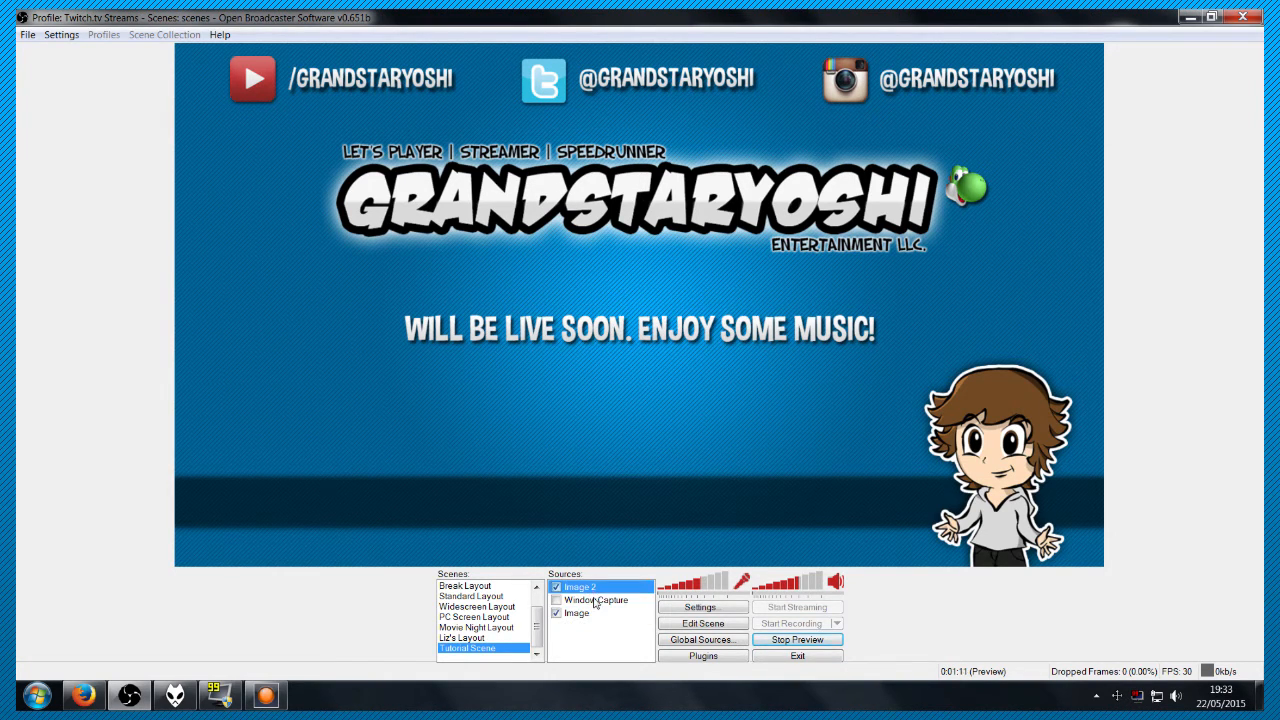
pyautogui.click(595, 600)
pyautogui.click(557, 600)
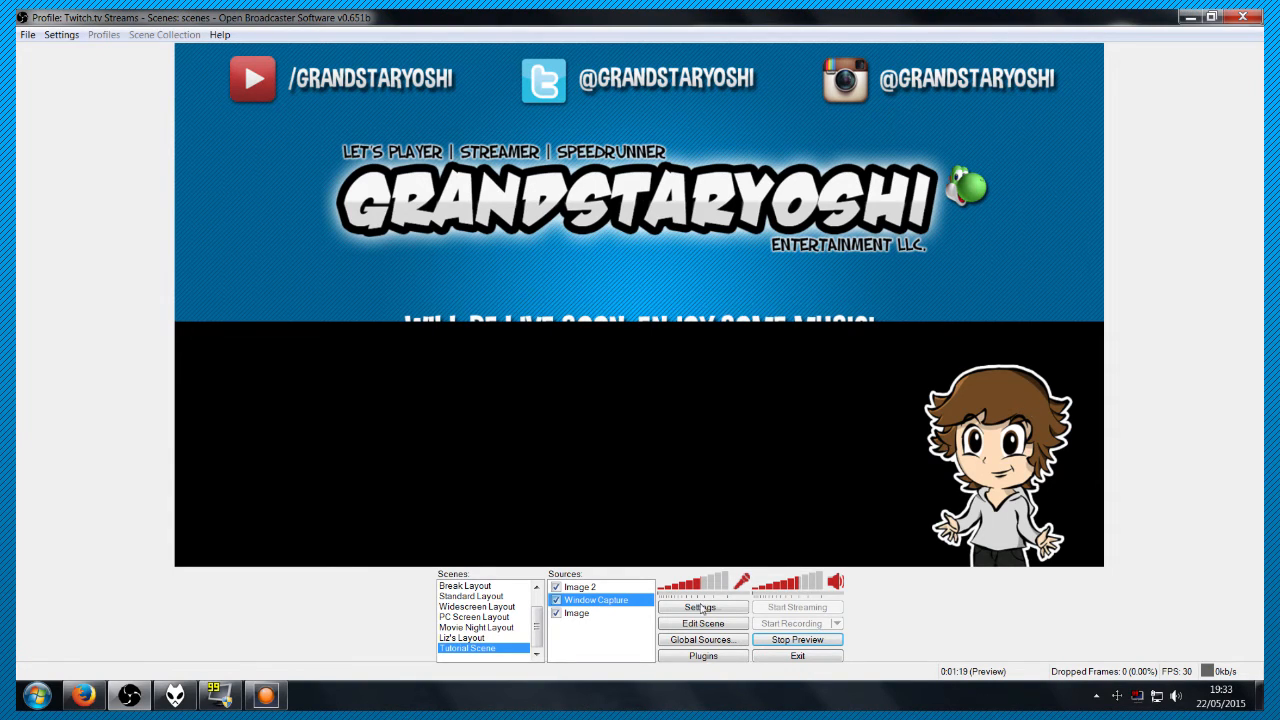
# Enable the color key on the Window Capture source and pick black from the spectrum background as the key color
pyautogui.moveTo(539, 610); pyautogui.dragTo(554, 655)
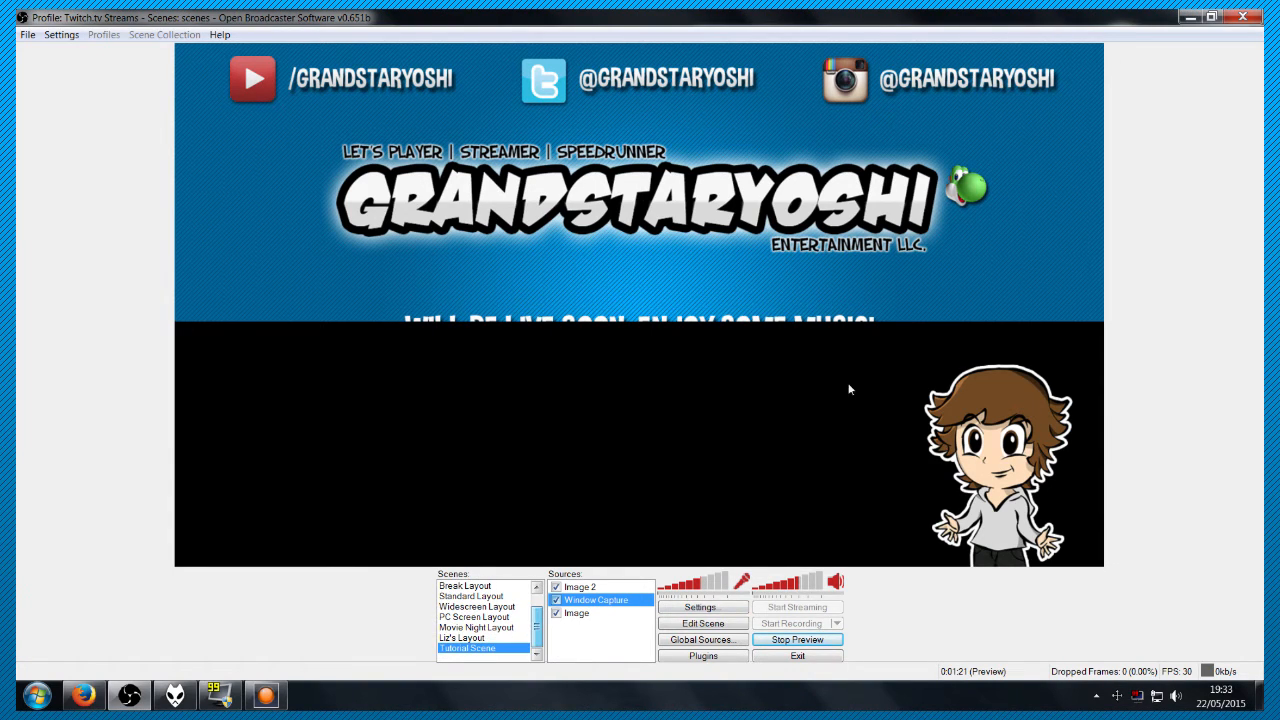
pyautogui.rightClick(625, 604)
pyautogui.click(640, 592)
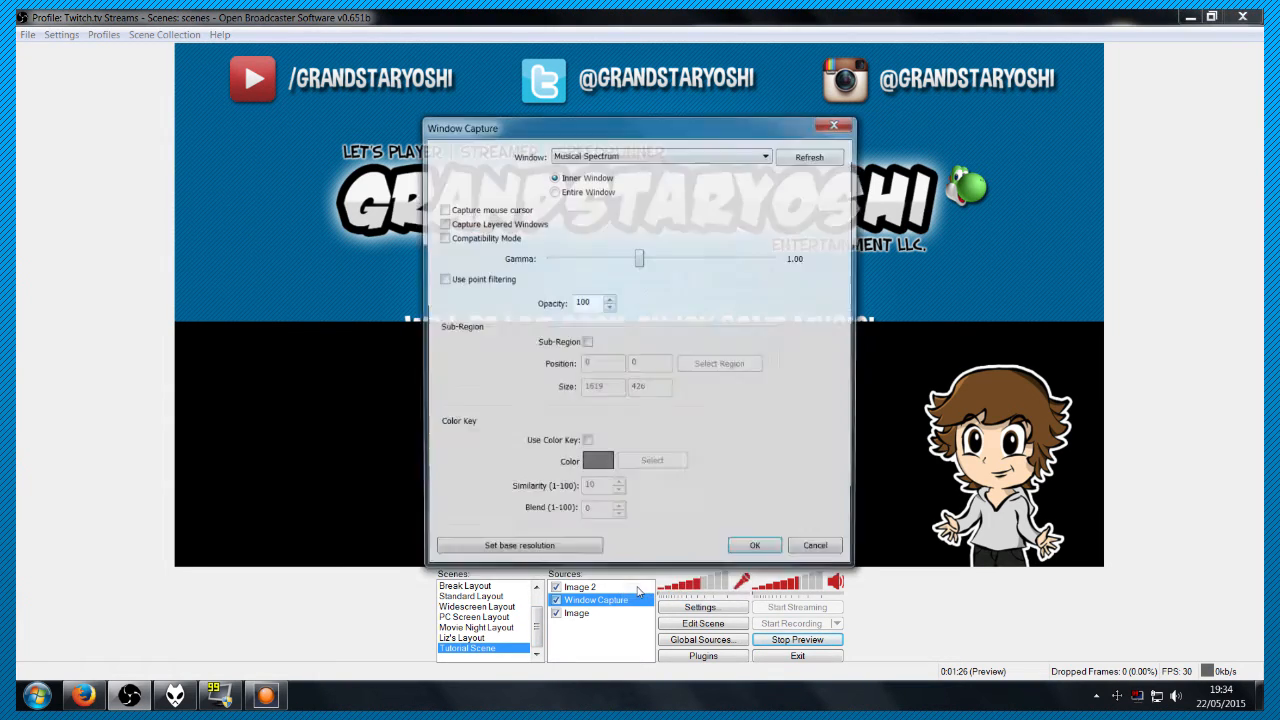
pyautogui.click(588, 444)
pyautogui.click(650, 464)
pyautogui.click(327, 460)
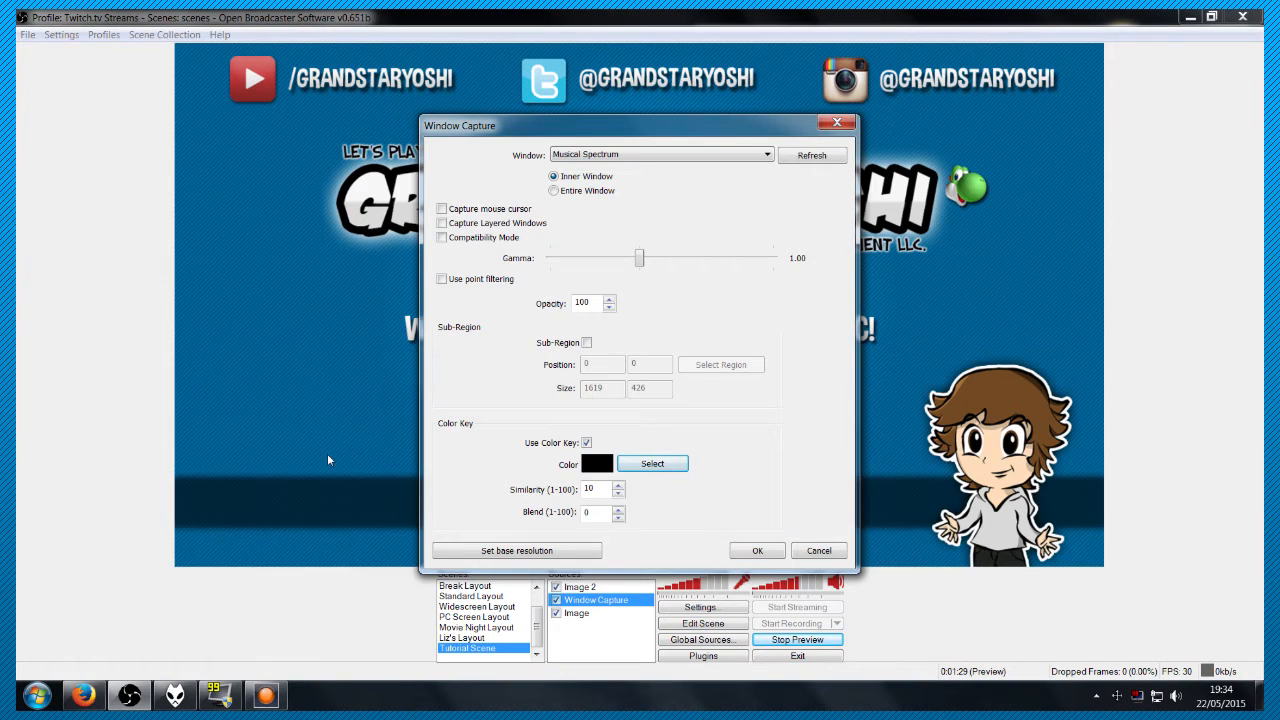
pyautogui.click(757, 551)
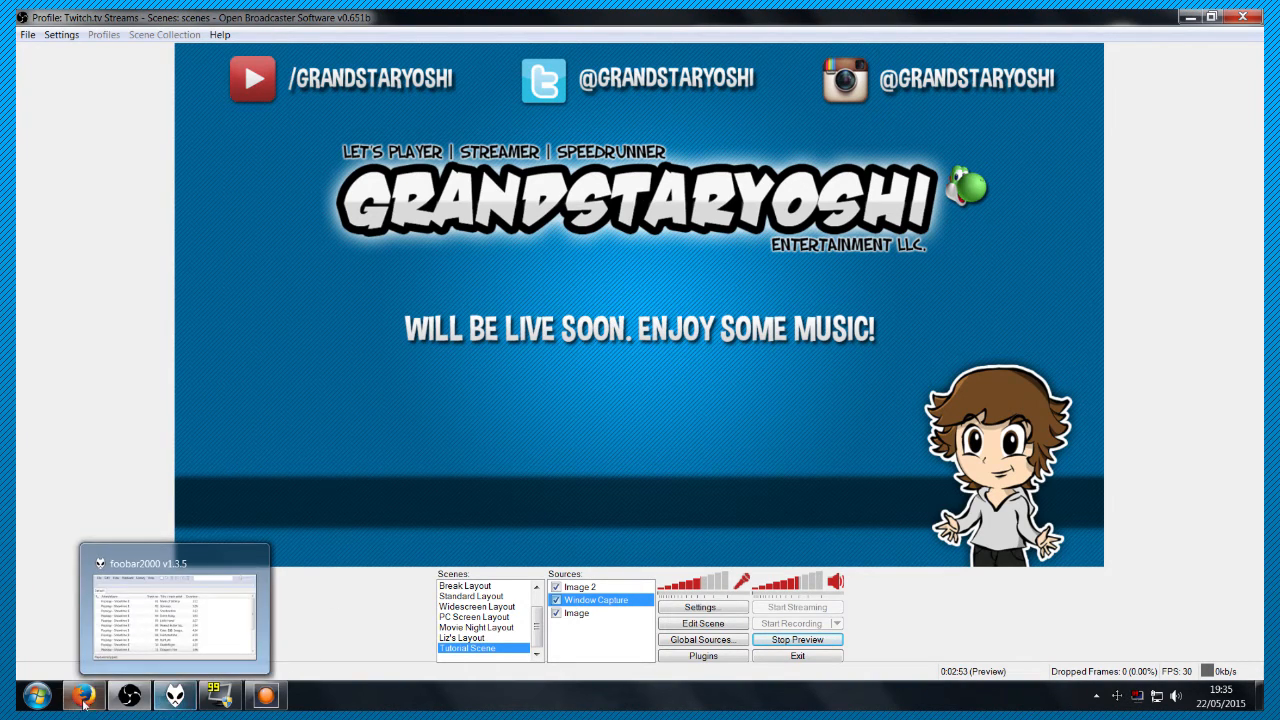
# Switch to foobar2000, play the track Dragon's Fire, and return to Open Broadcaster Software to preview the spectrum bars
pyautogui.click(175, 695)
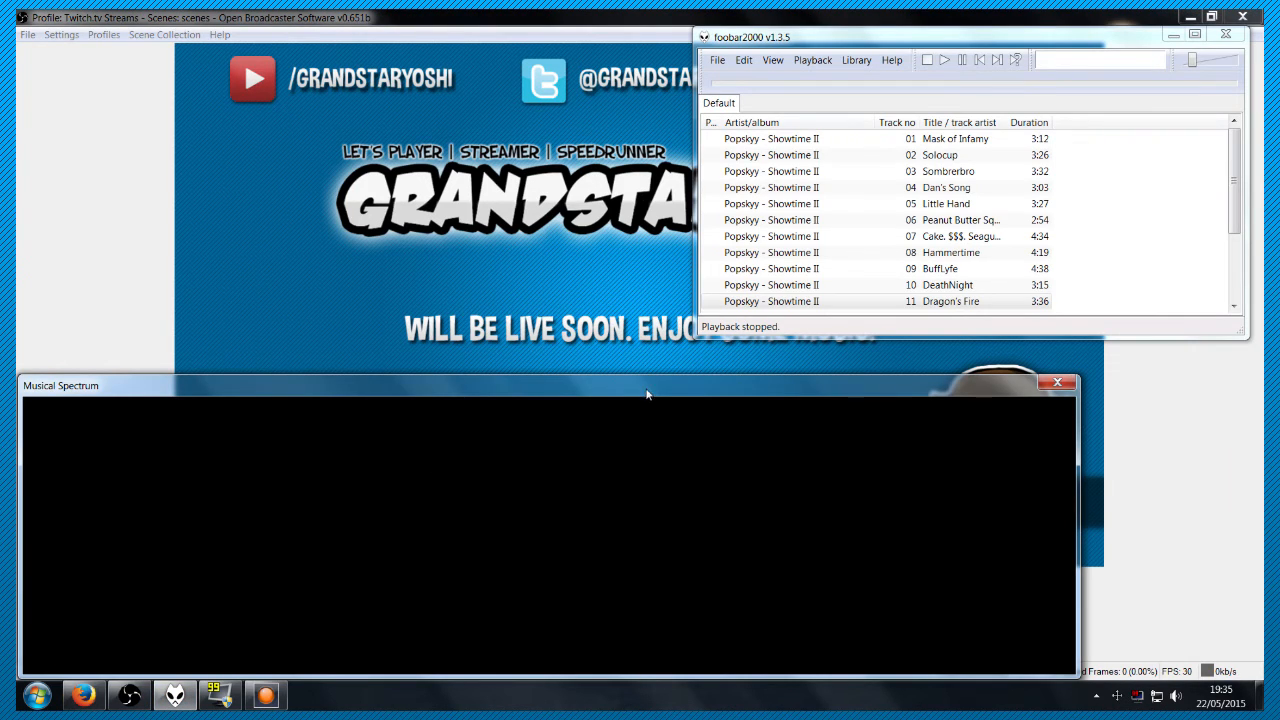
pyautogui.doubleClick(955, 302)
pyautogui.click(130, 700)
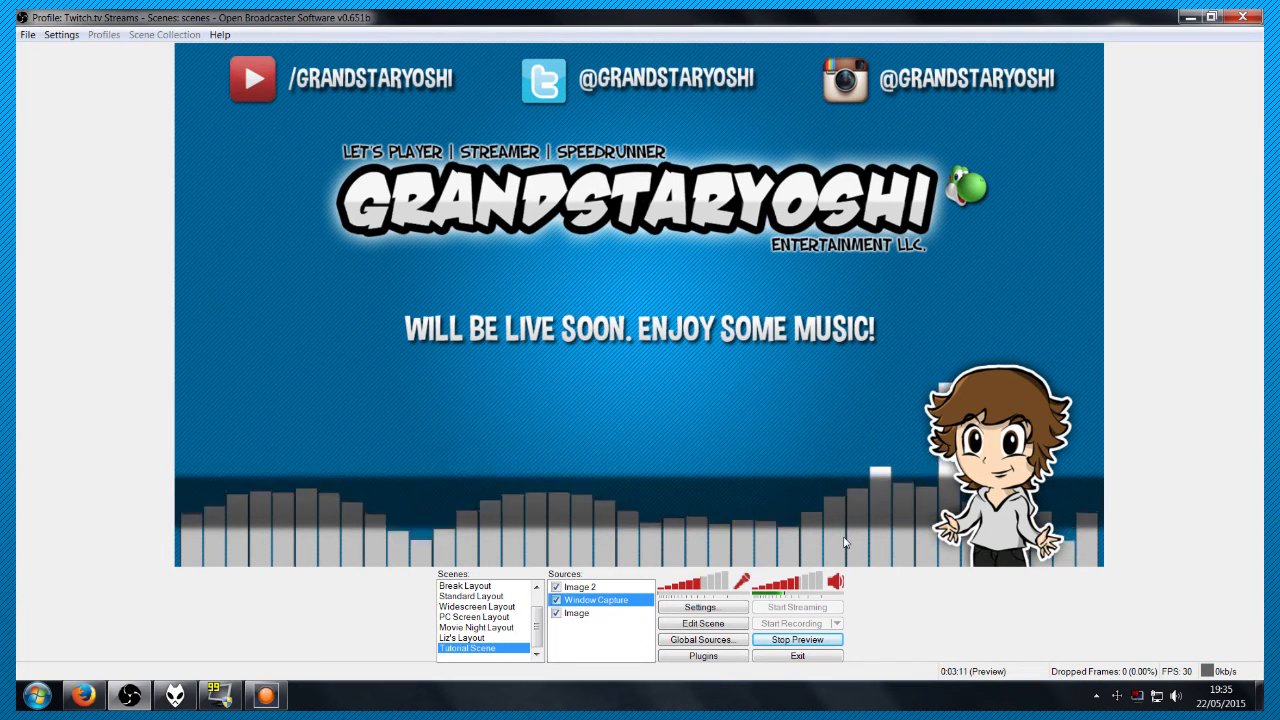
# Try a color key similarity of 18 on the Window Capture source, and replace it with 1
pyautogui.rightClick(578, 605)
pyautogui.click(605, 595)
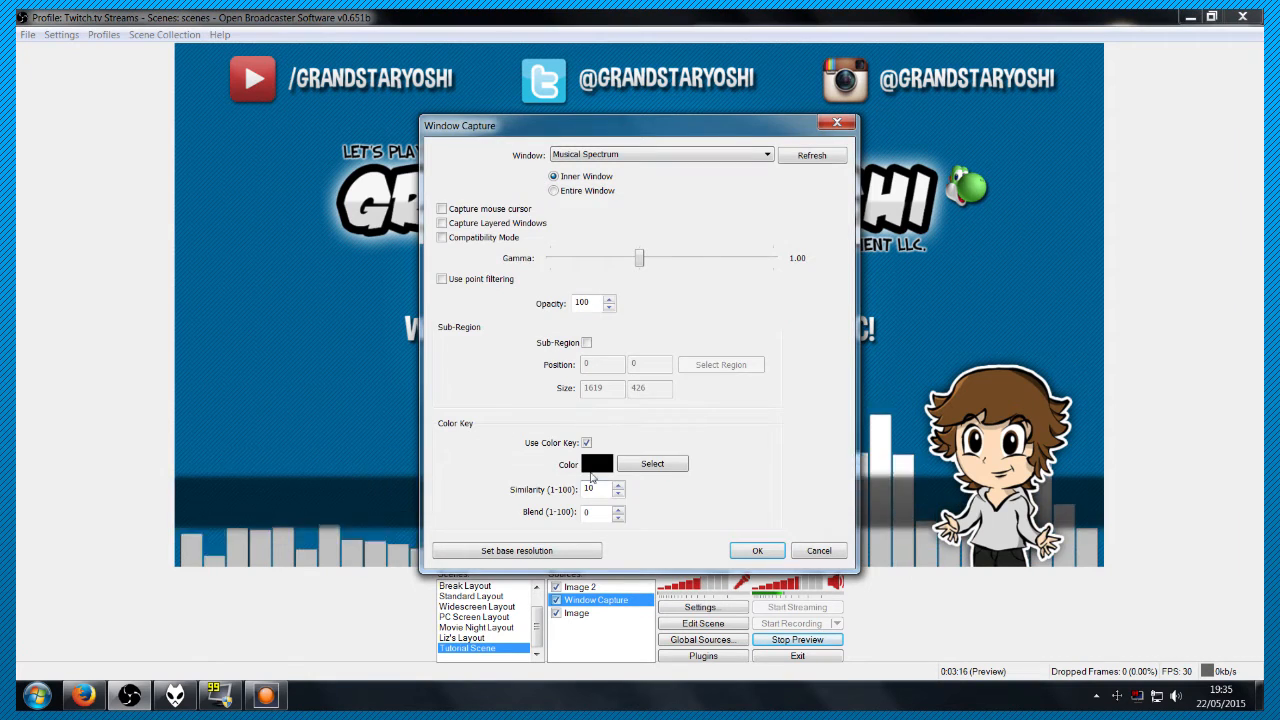
pyautogui.click(618, 485)
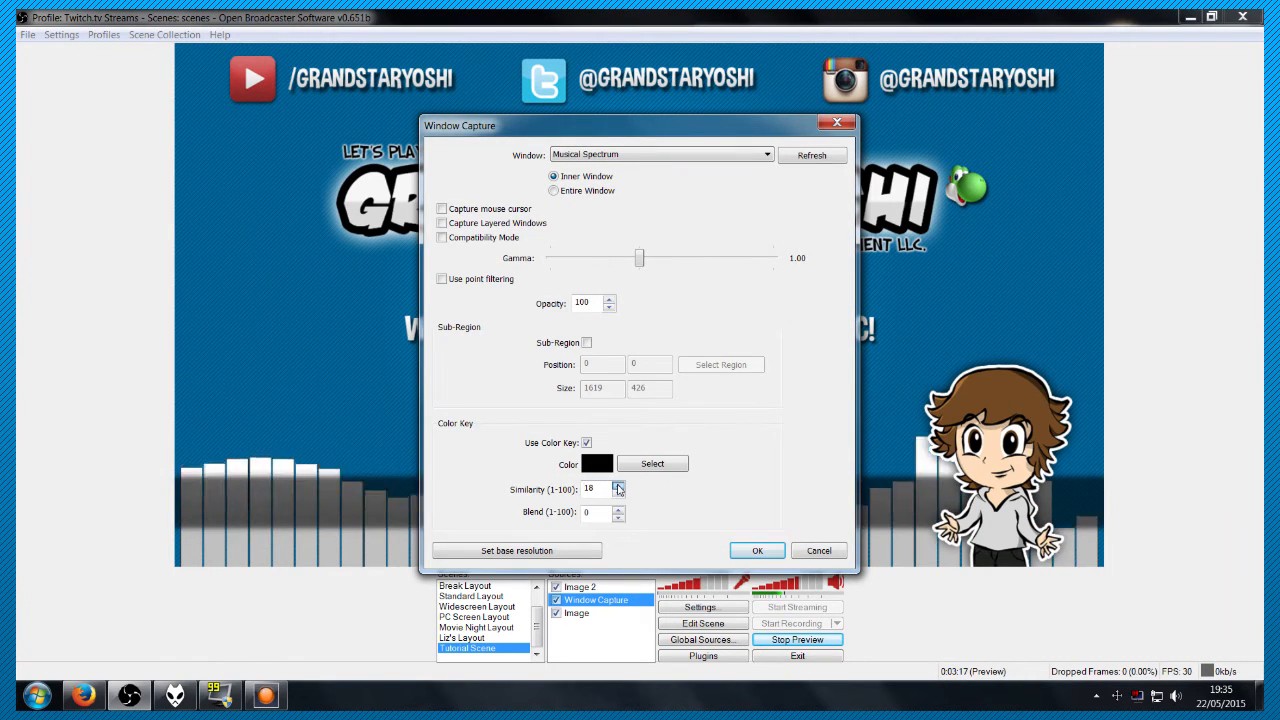
pyautogui.click(592, 488)
pyautogui.press('BackSpace')
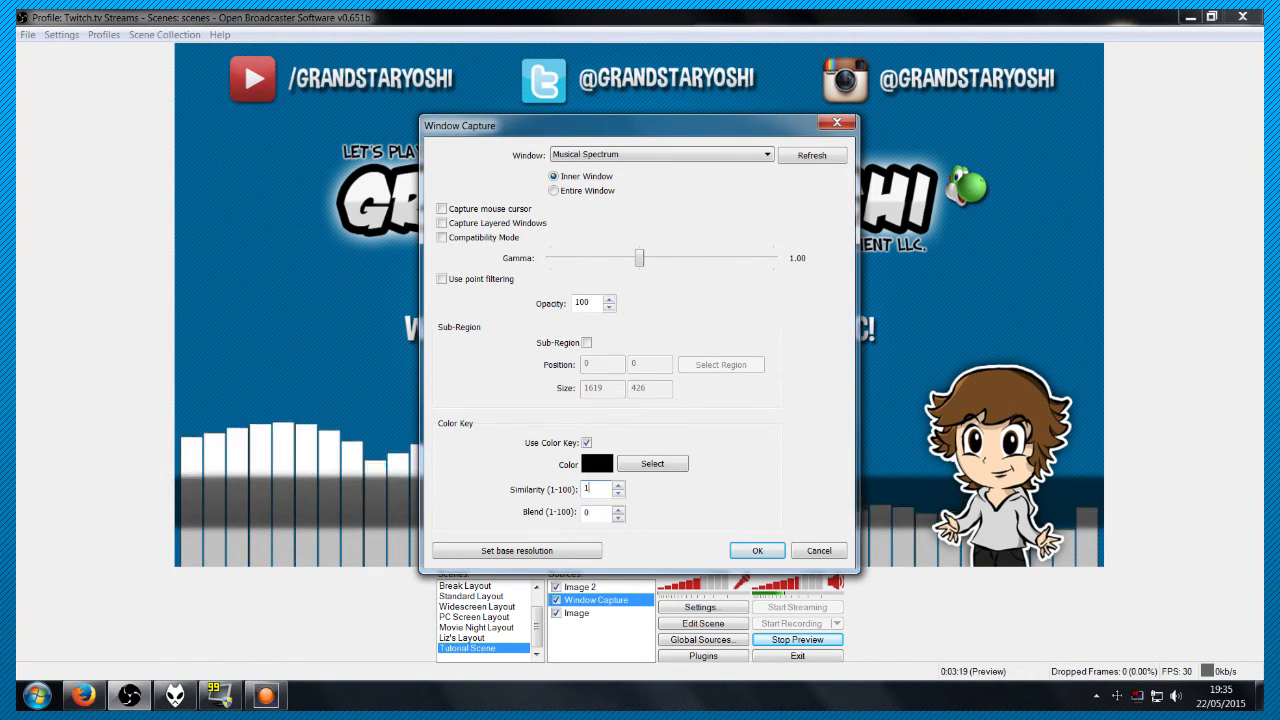
pyautogui.press('Return')
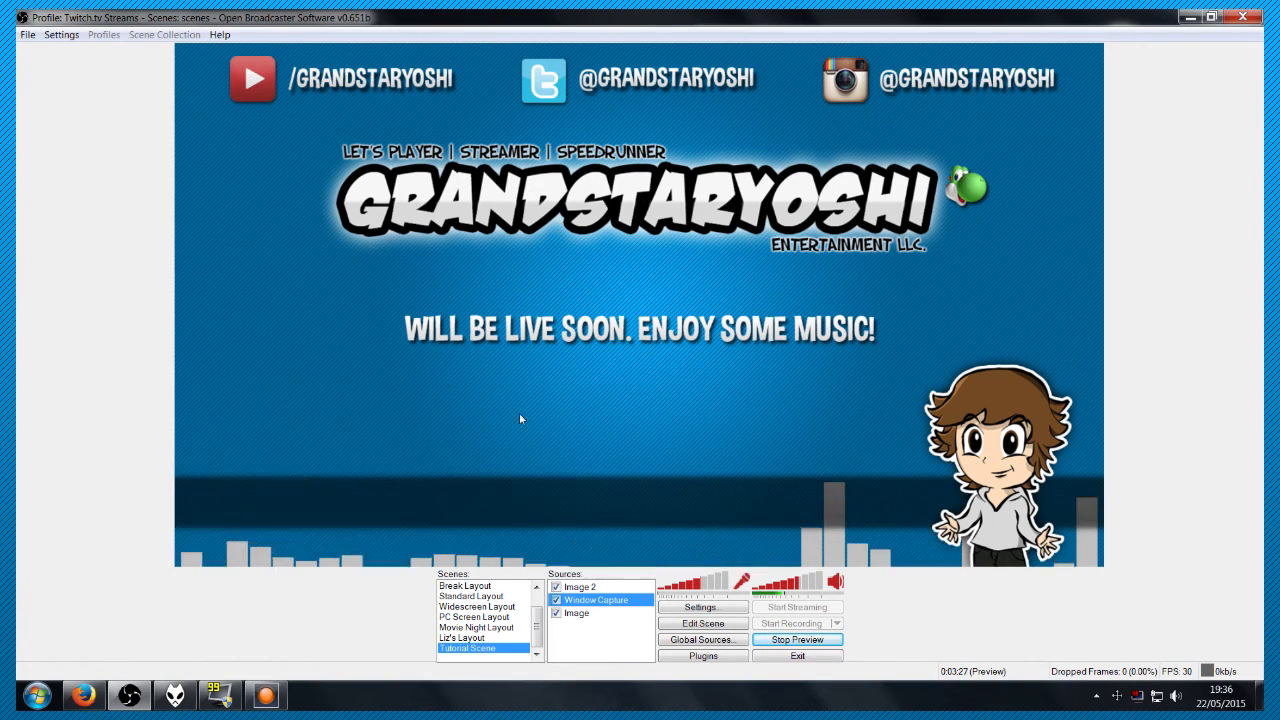
# Stop playback in foobar2000, minimize it, and select the Startup Layout scene in Open Broadcaster Software
pyautogui.hotkey('alt', 'Tab')
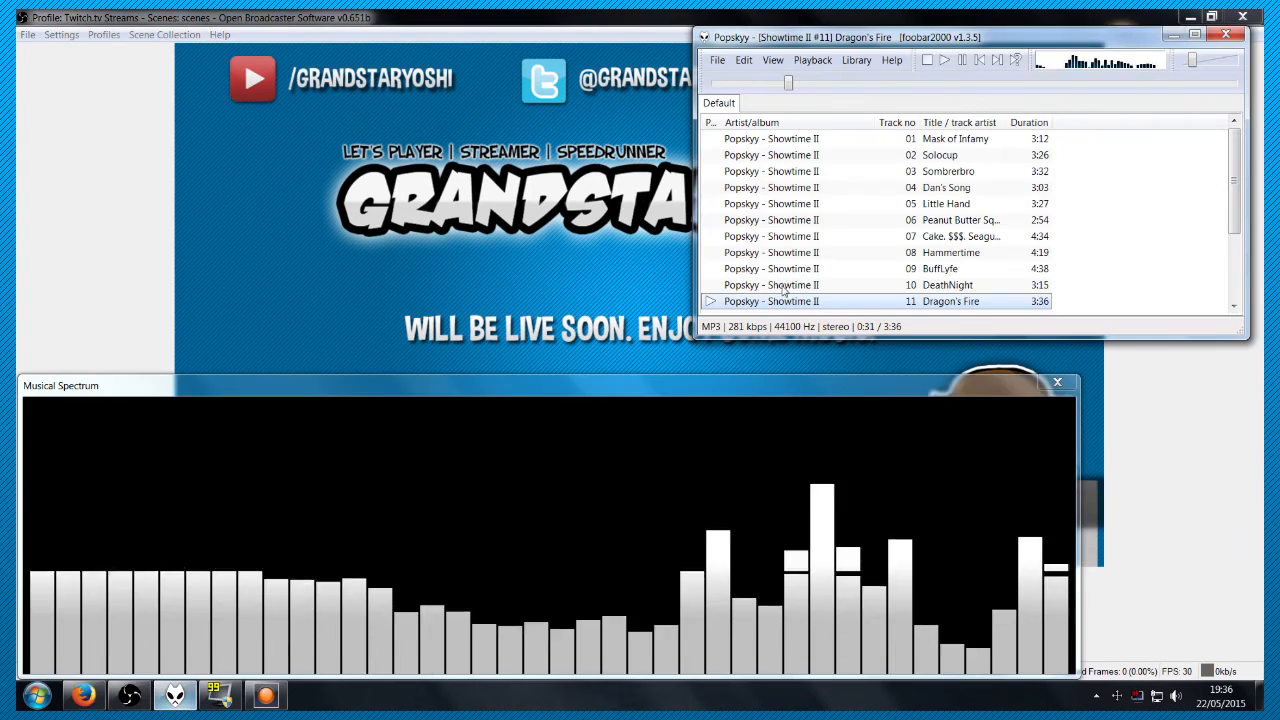
pyautogui.click(926, 63)
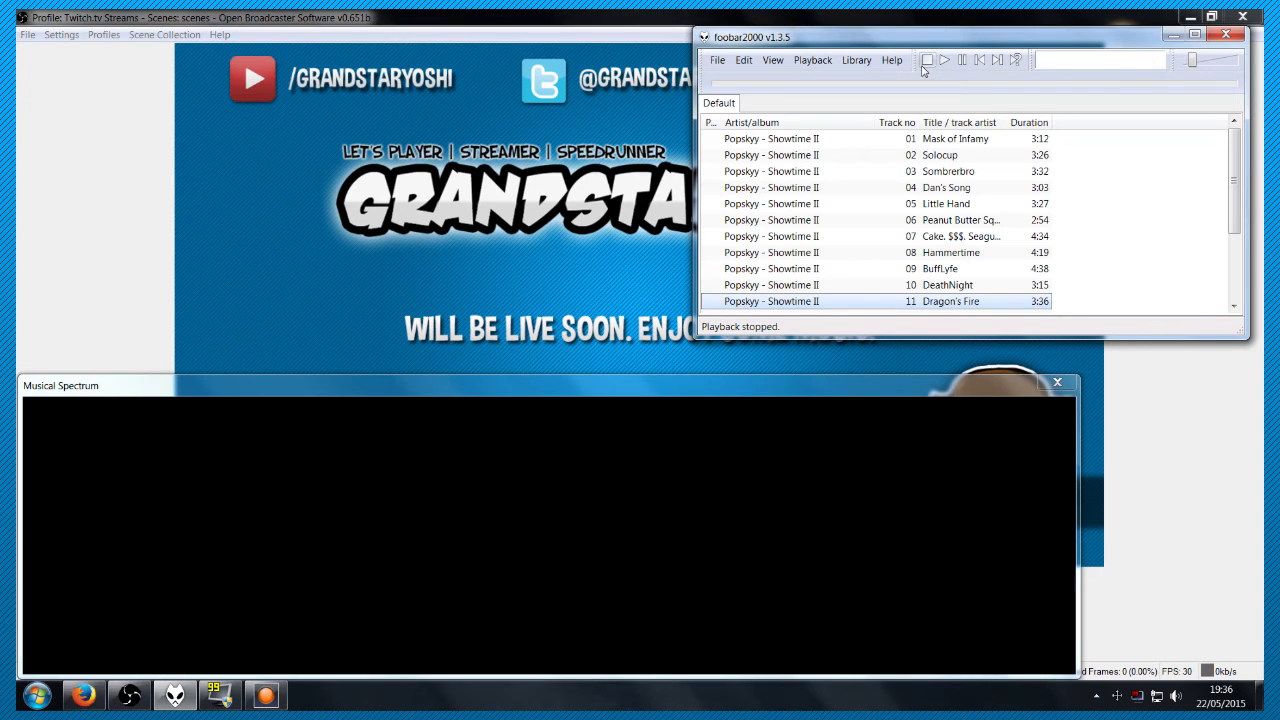
pyautogui.click(1173, 35)
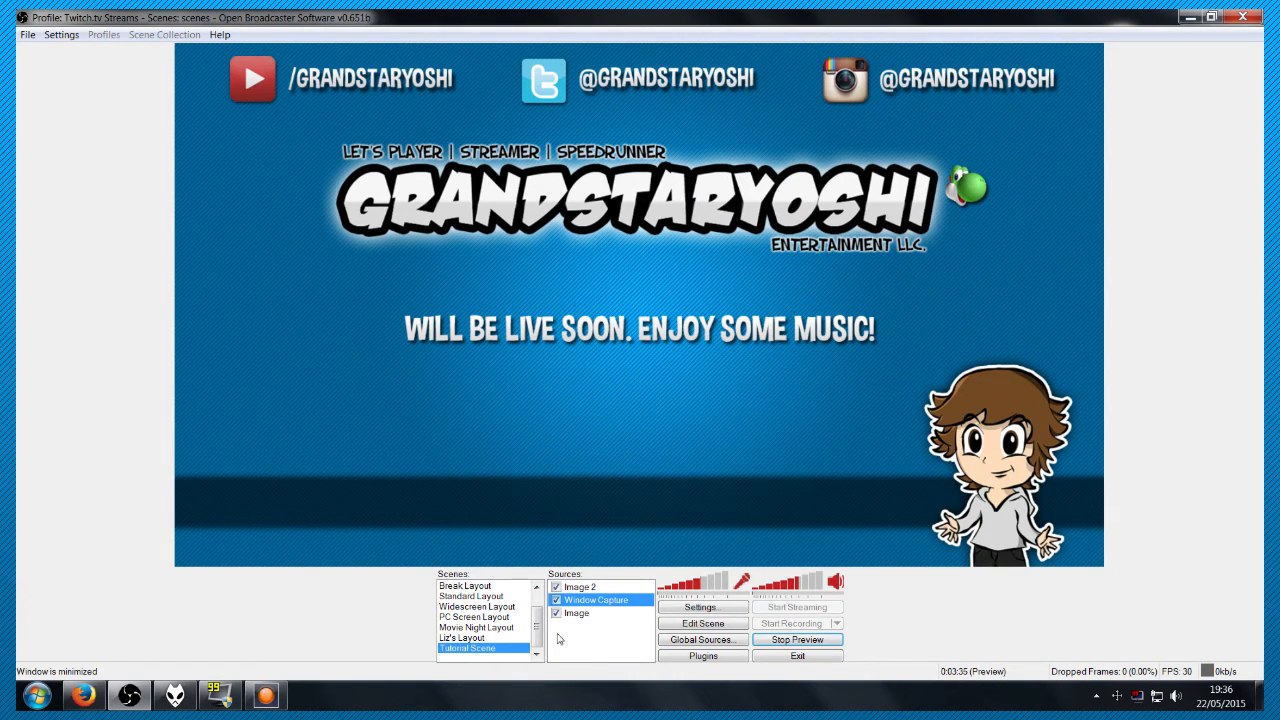
pyautogui.scroll(1, 490, 618)
pyautogui.click(466, 586)
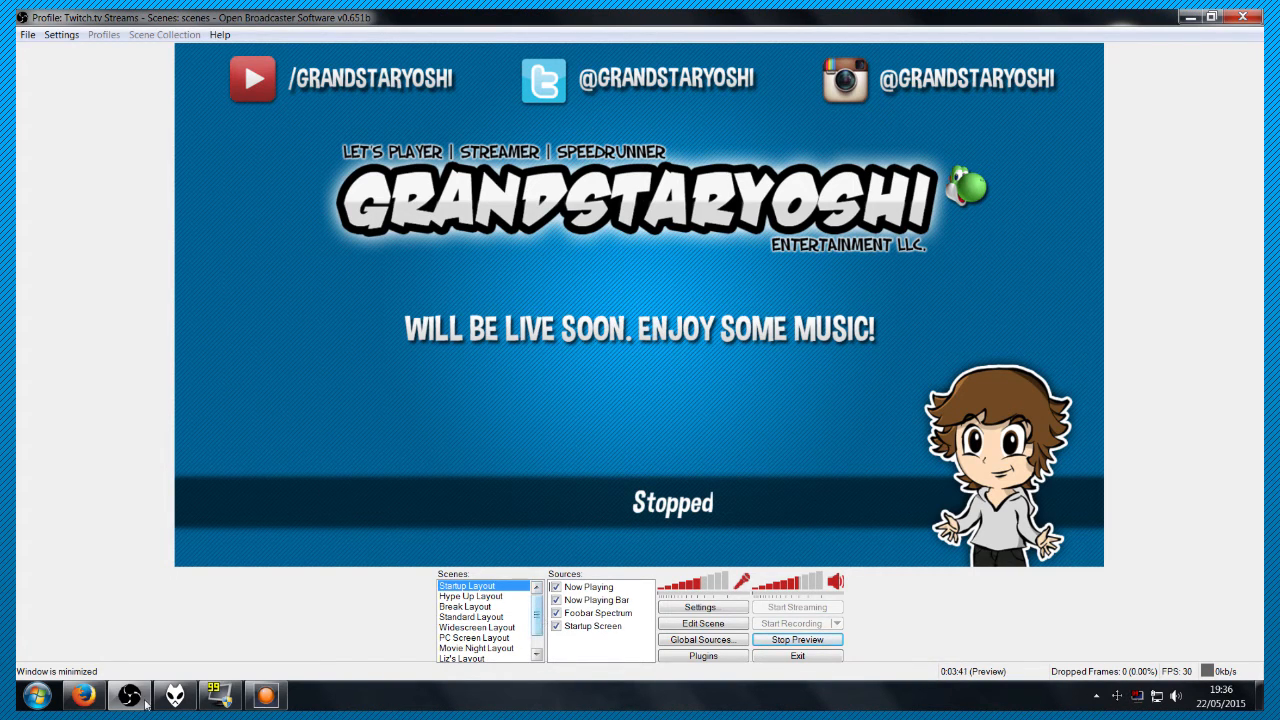
# Play Dragon's Fire in foobar2000 to check the Now Playing text in the Startup Layout scene, and stop playback
pyautogui.click(175, 695)
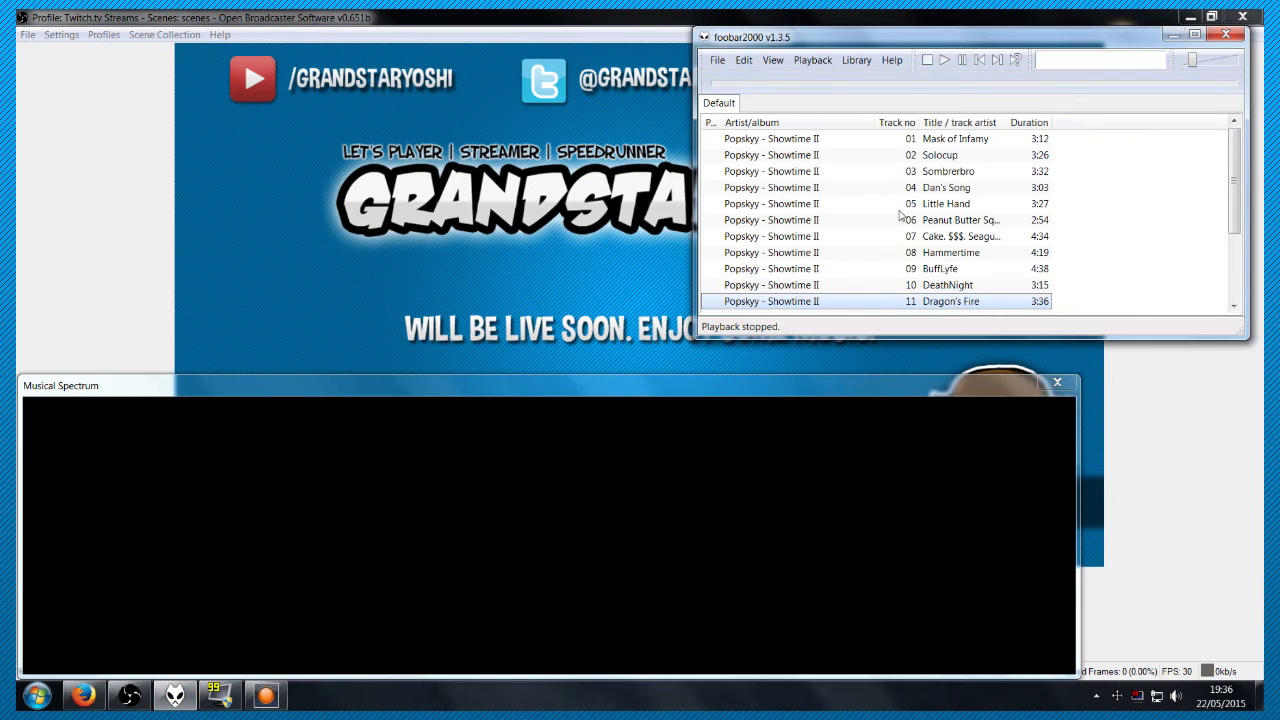
pyautogui.doubleClick(934, 301)
pyautogui.click(165, 313)
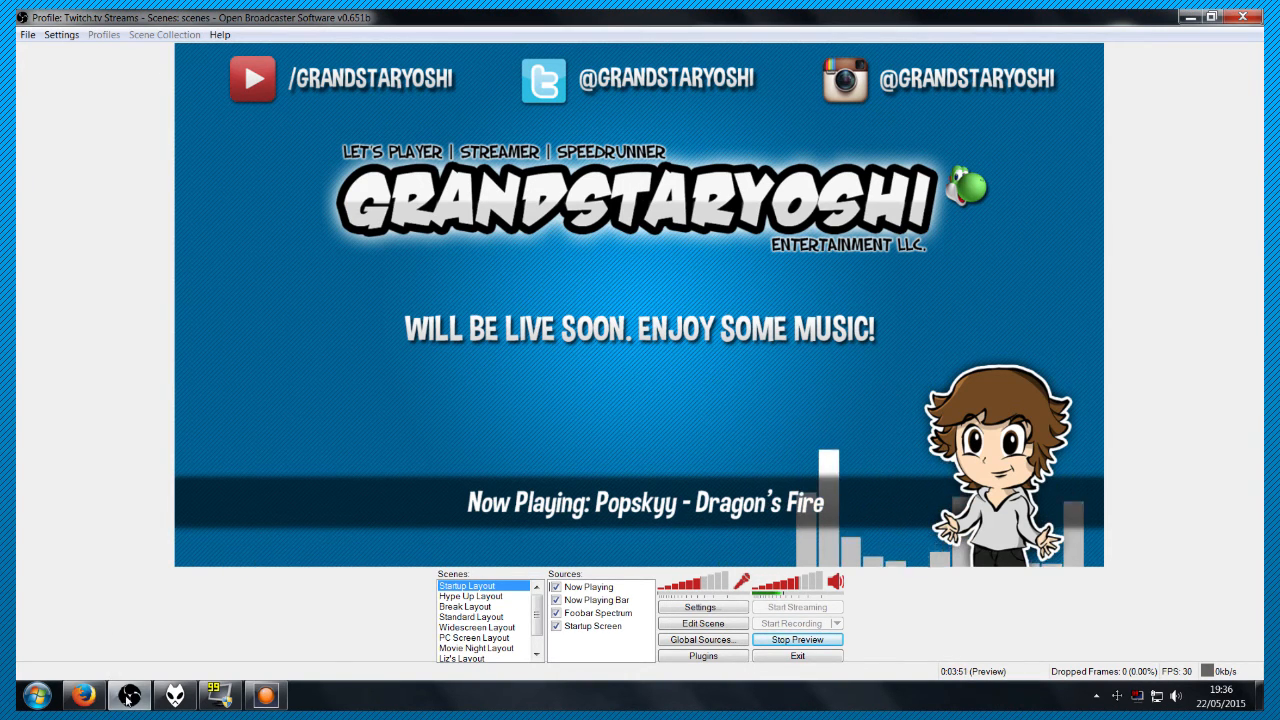
pyautogui.click(175, 695)
pyautogui.click(928, 60)
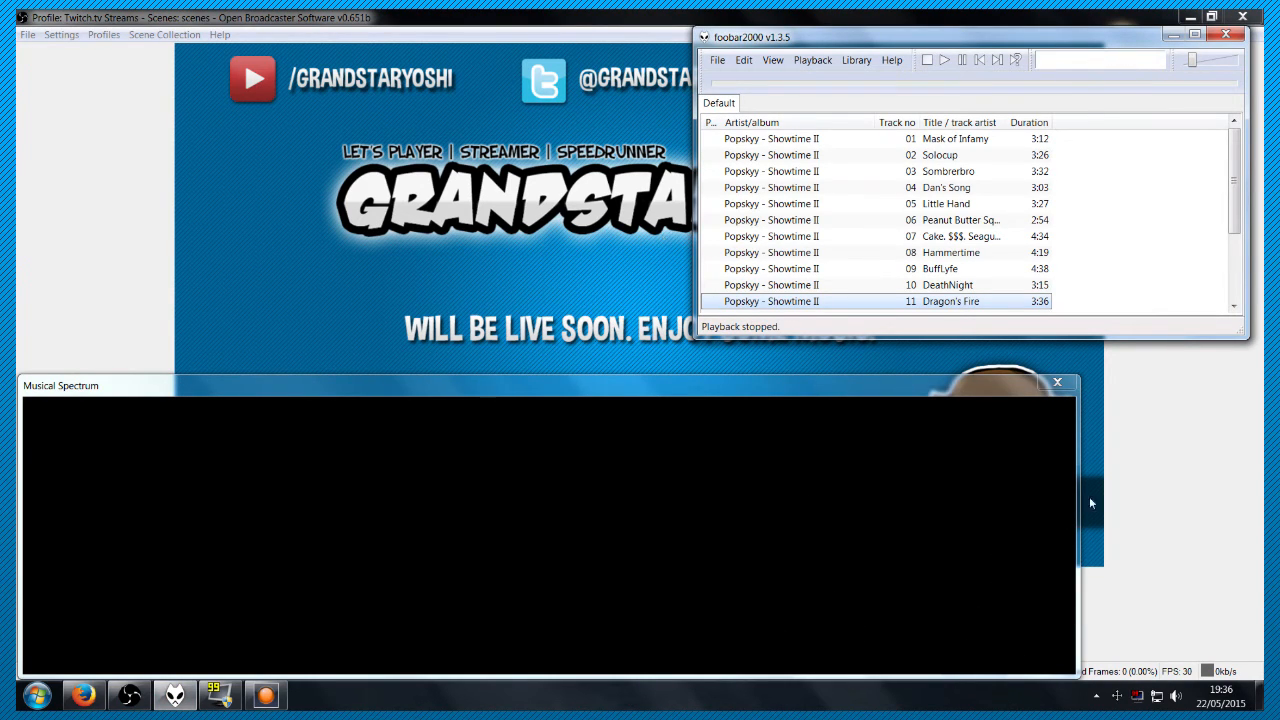
pyautogui.click(1026, 408)
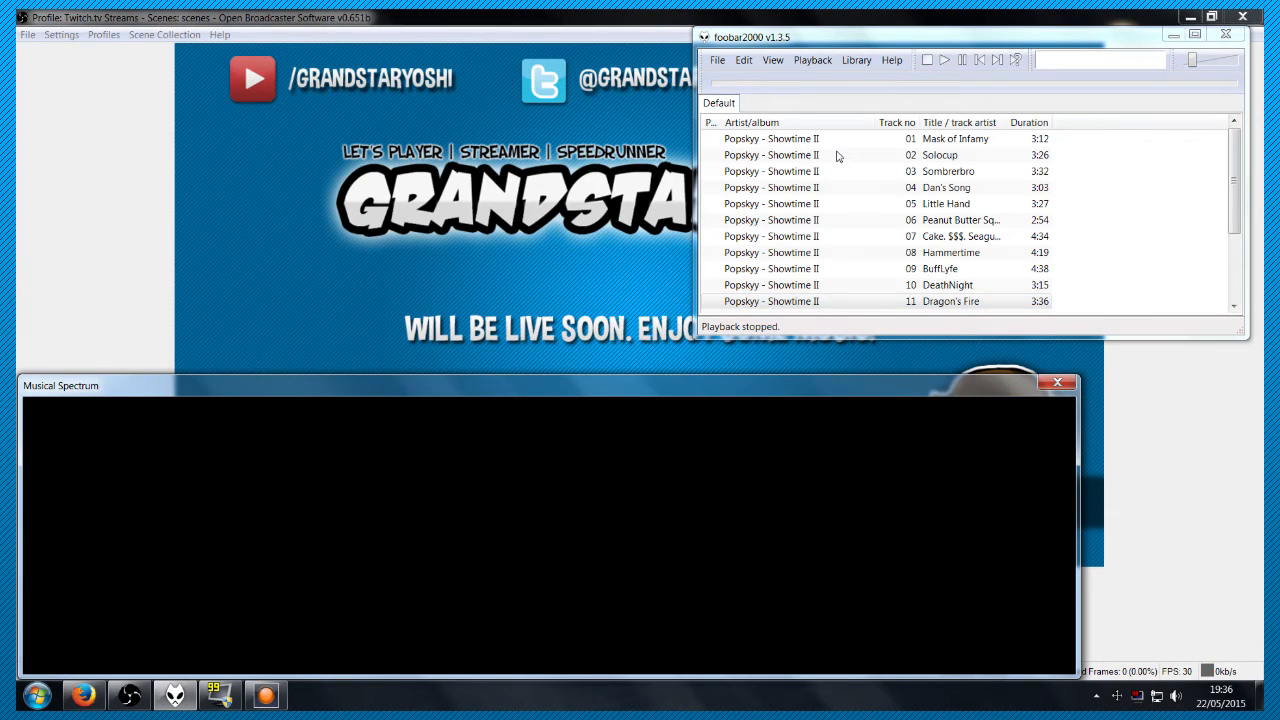
# Open the foobar2000 preferences
pyautogui.click(718, 61)
pyautogui.click(718, 60)
pyautogui.click(718, 60)
pyautogui.click(753, 218)
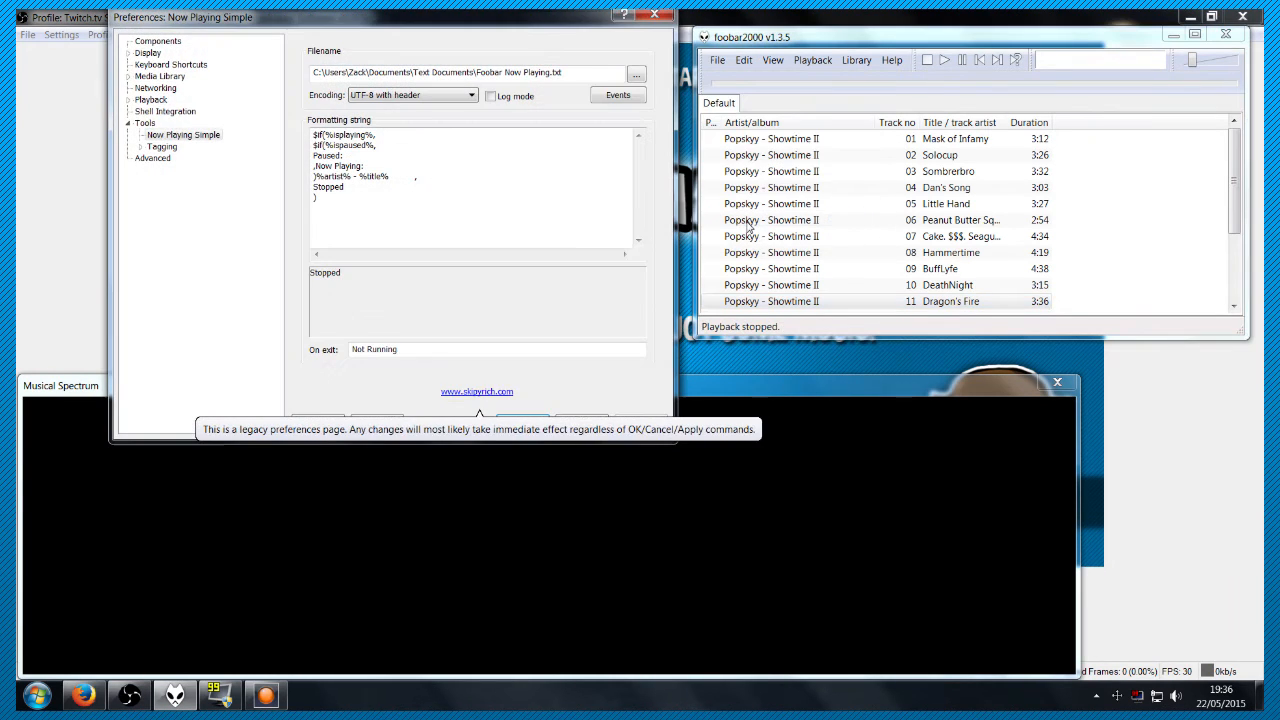
# Locate Musical Spectrum and Now Playing Simple among the installed components, and open the Now Playing Simple settings page
pyautogui.click(156, 42)
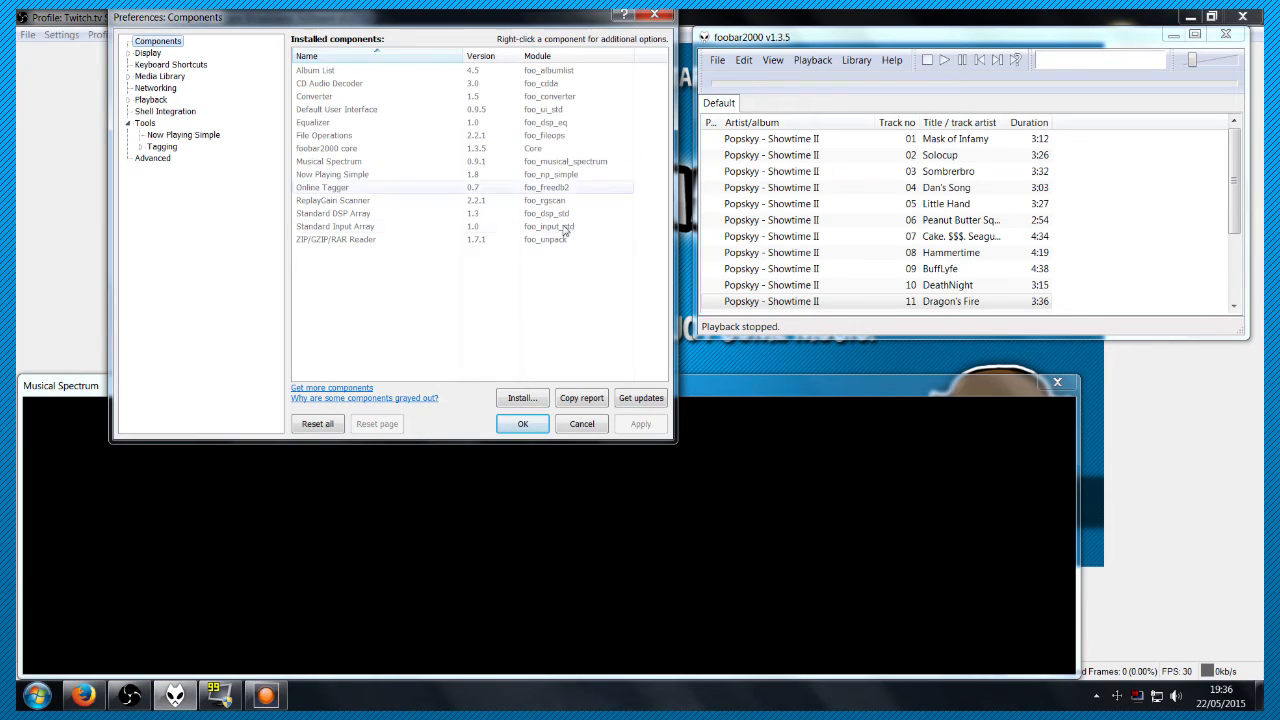
pyautogui.click(560, 175)
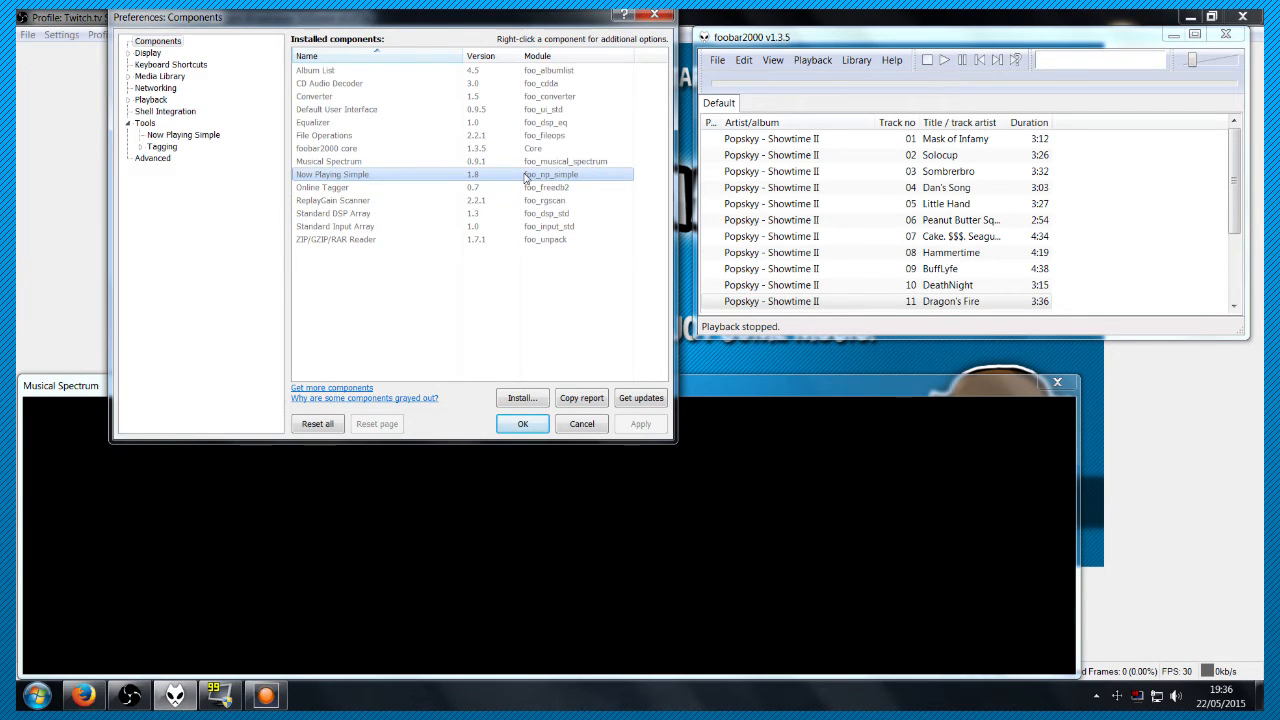
pyautogui.click(337, 166)
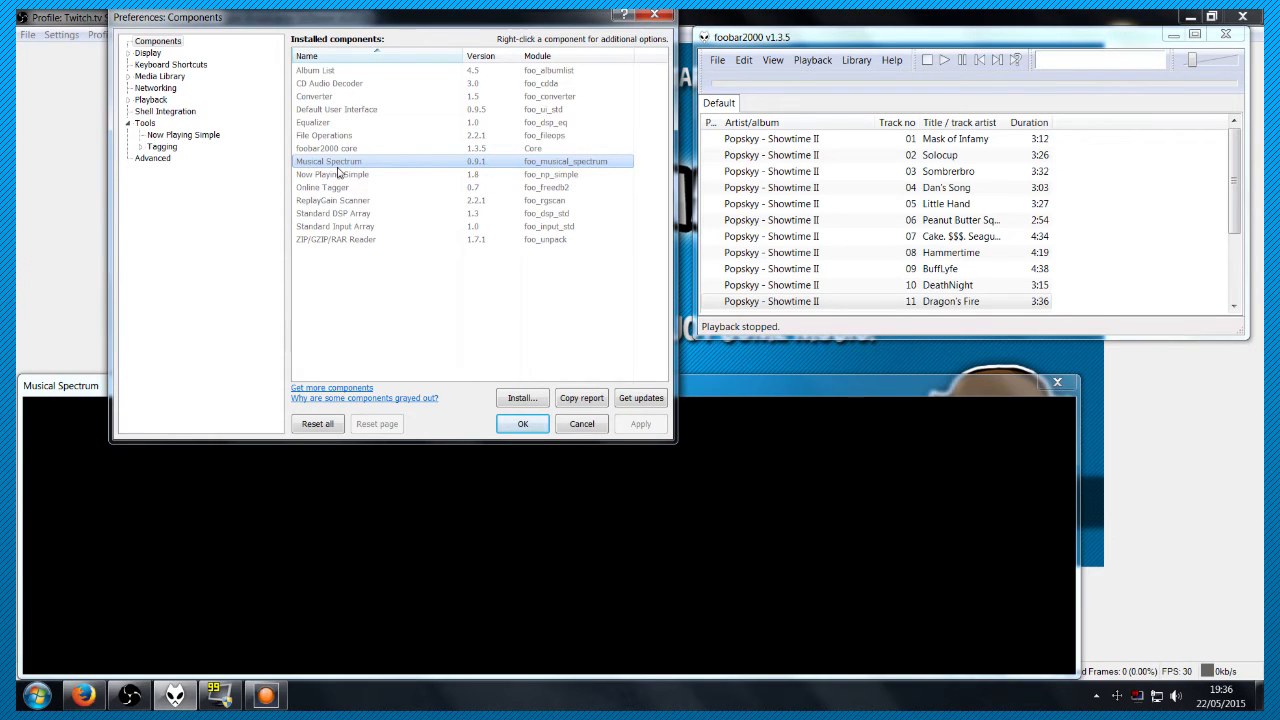
pyautogui.click(337, 174)
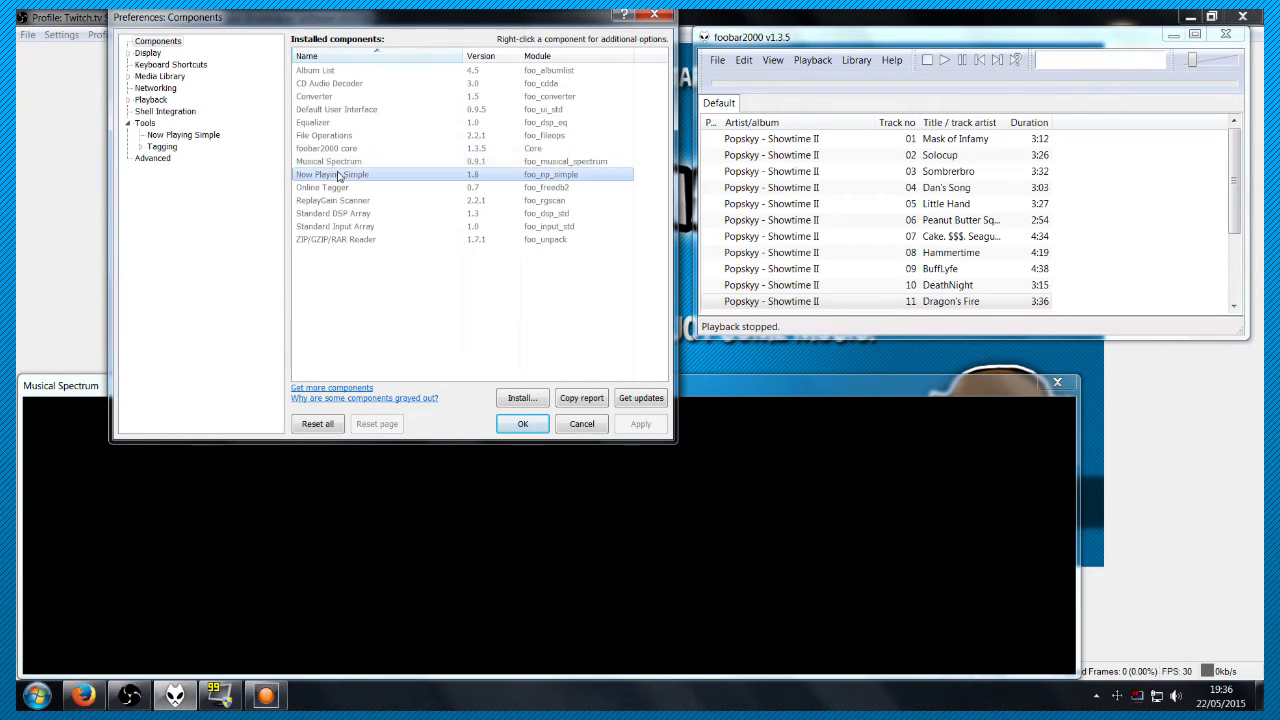
pyautogui.click(187, 136)
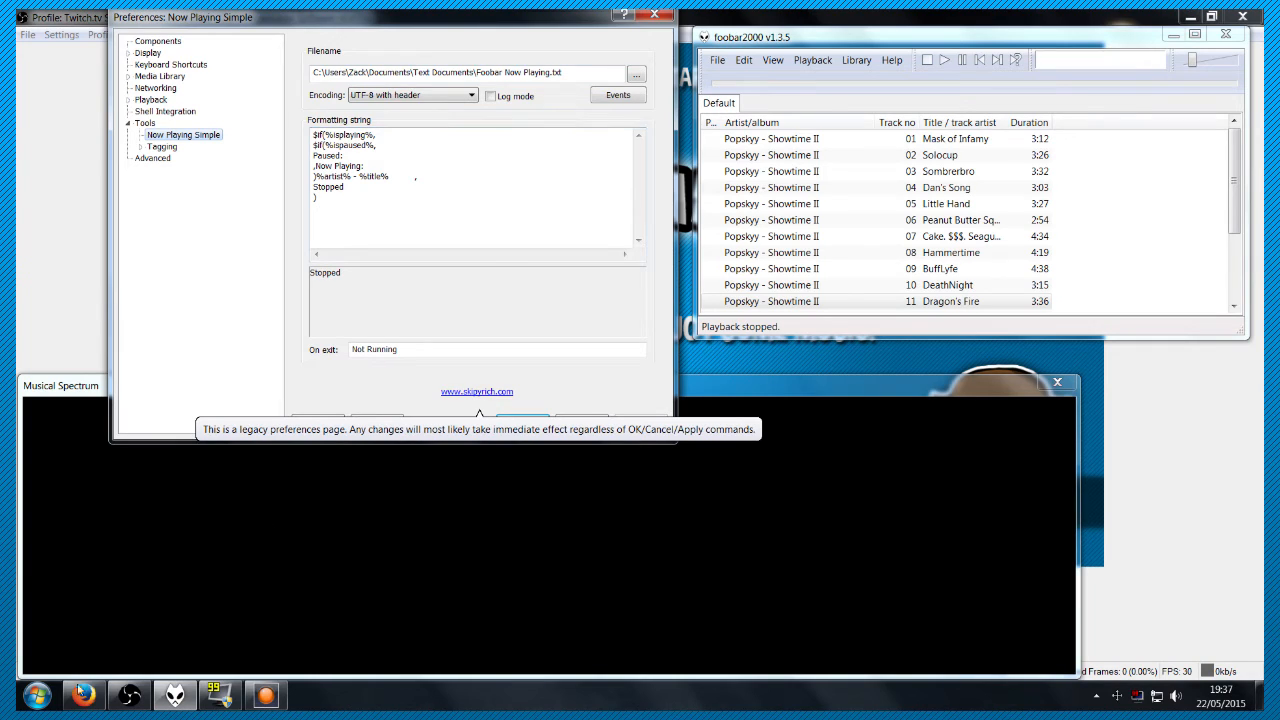
# Open a blank Notepad document and start saving it as a text file
pyautogui.press('super')
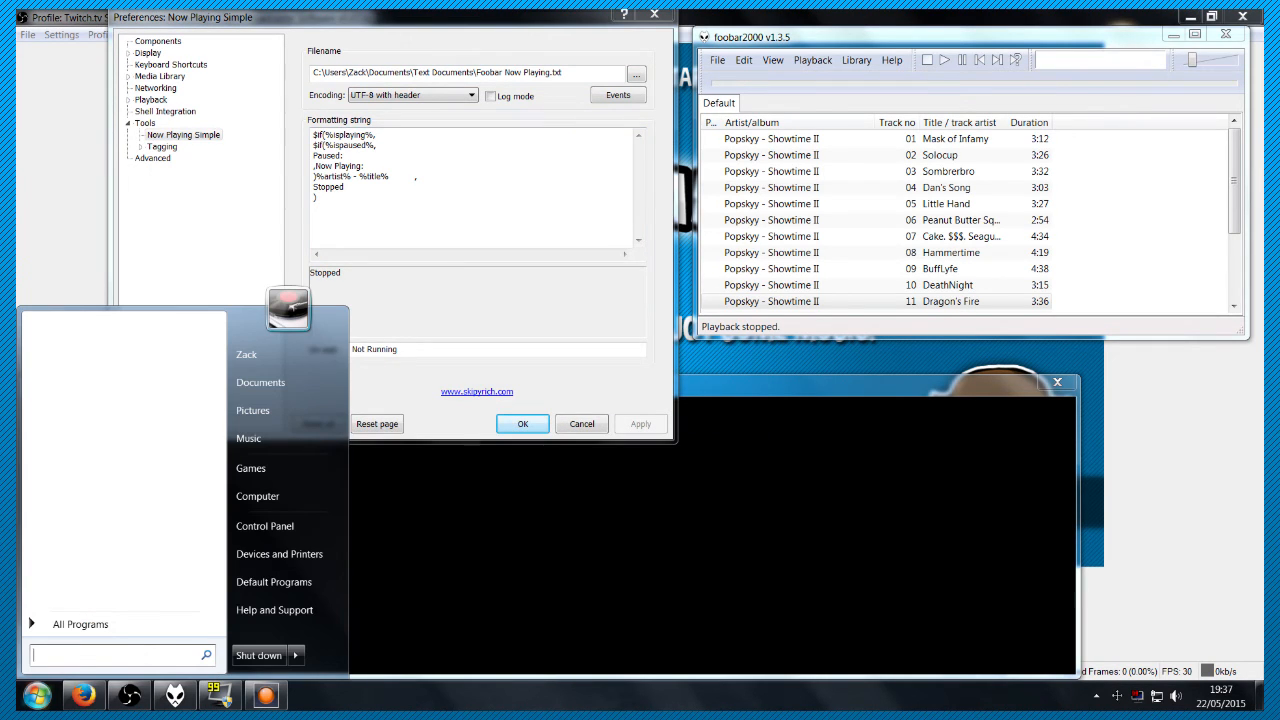
pyautogui.write('notepad')
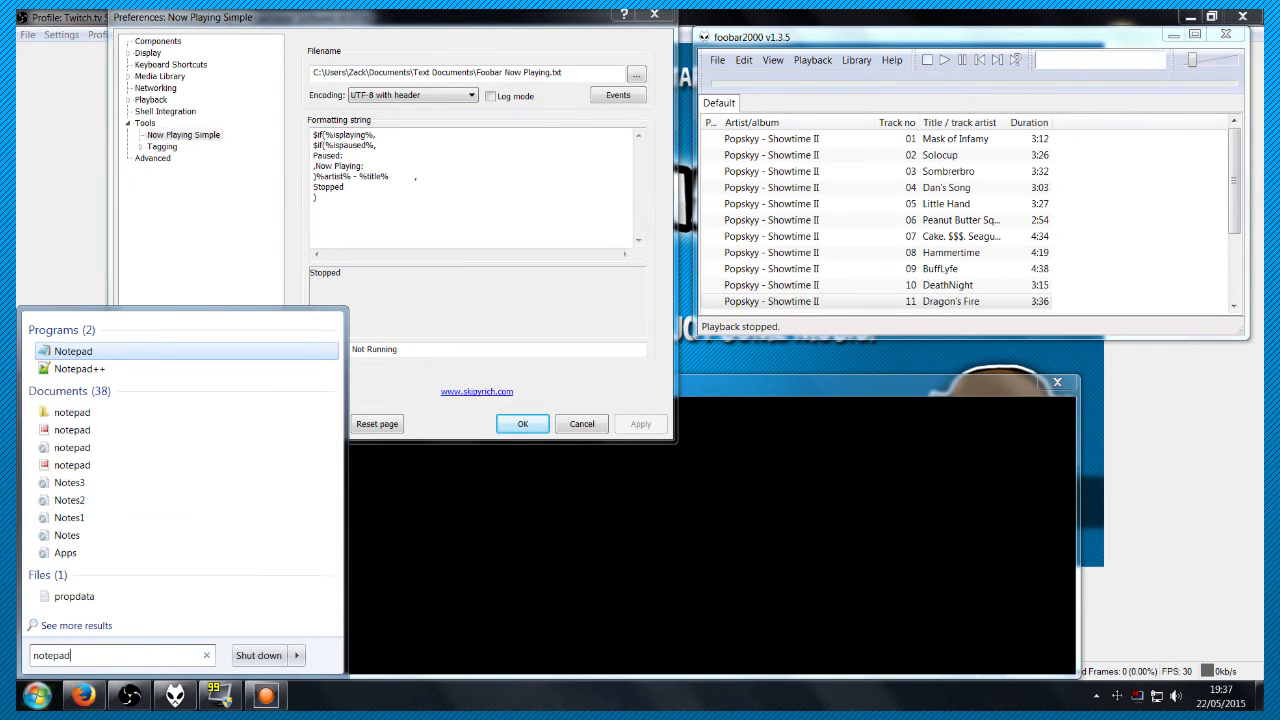
pyautogui.click(73, 352)
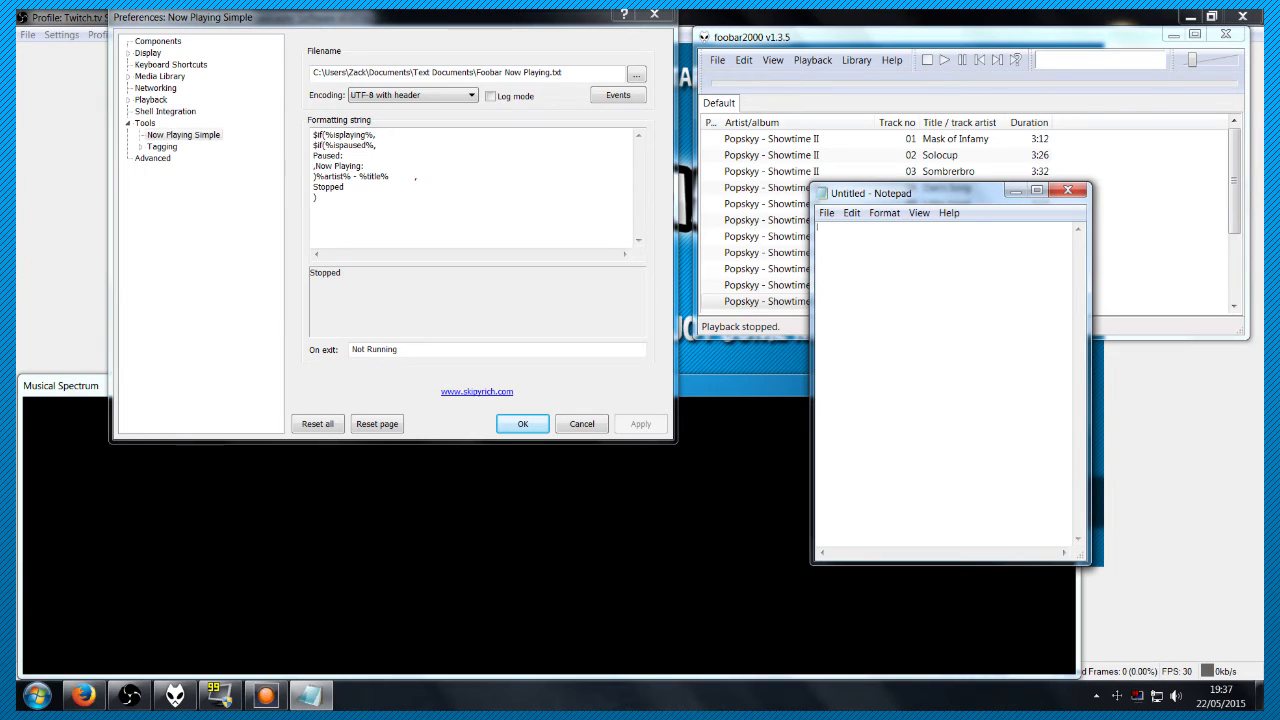
pyautogui.click(823, 213)
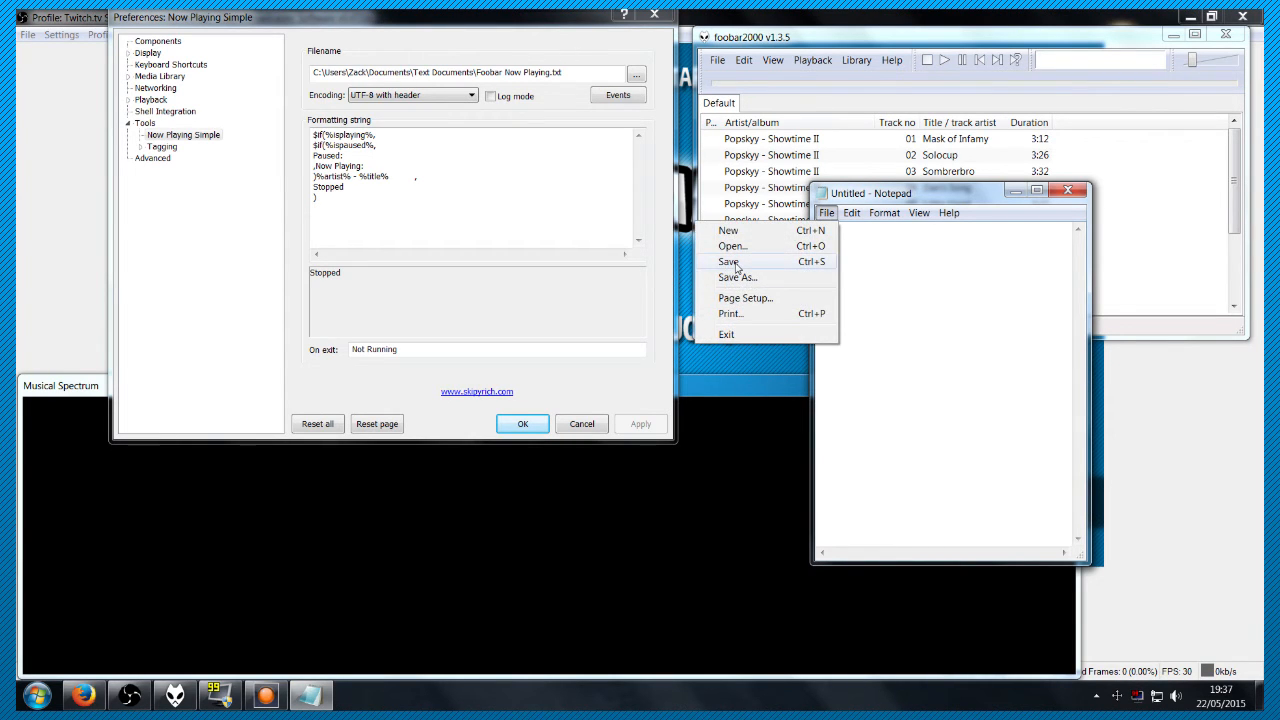
pyautogui.click(683, 295)
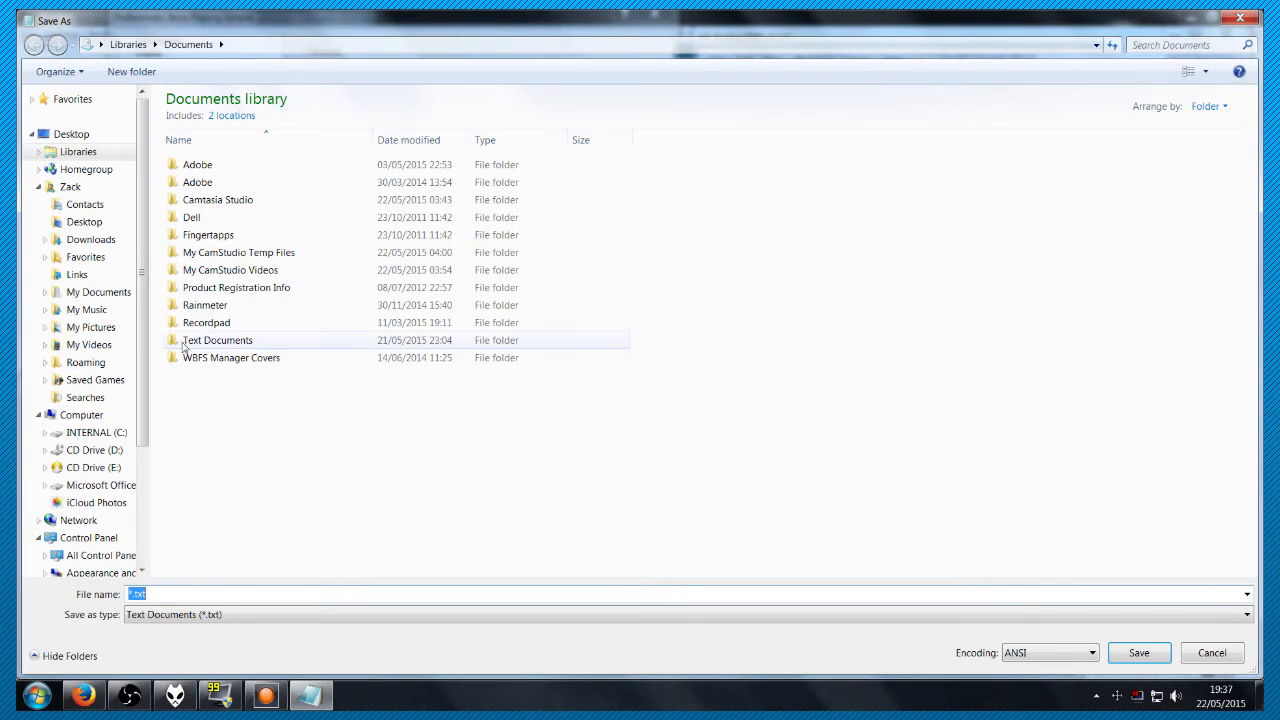
# Select Foobar Now Playing in the Text Documents folder, and close the save dialog and Notepad without saving
pyautogui.doubleClick(232, 342)
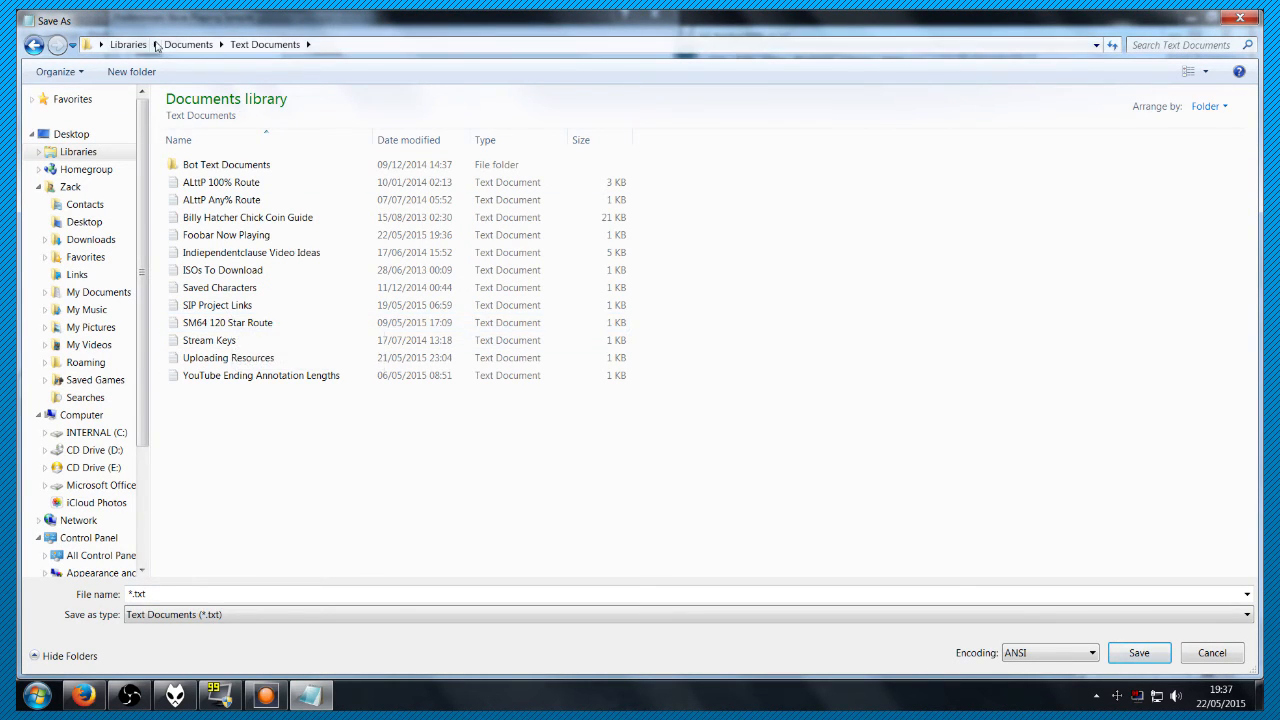
pyautogui.click(236, 238)
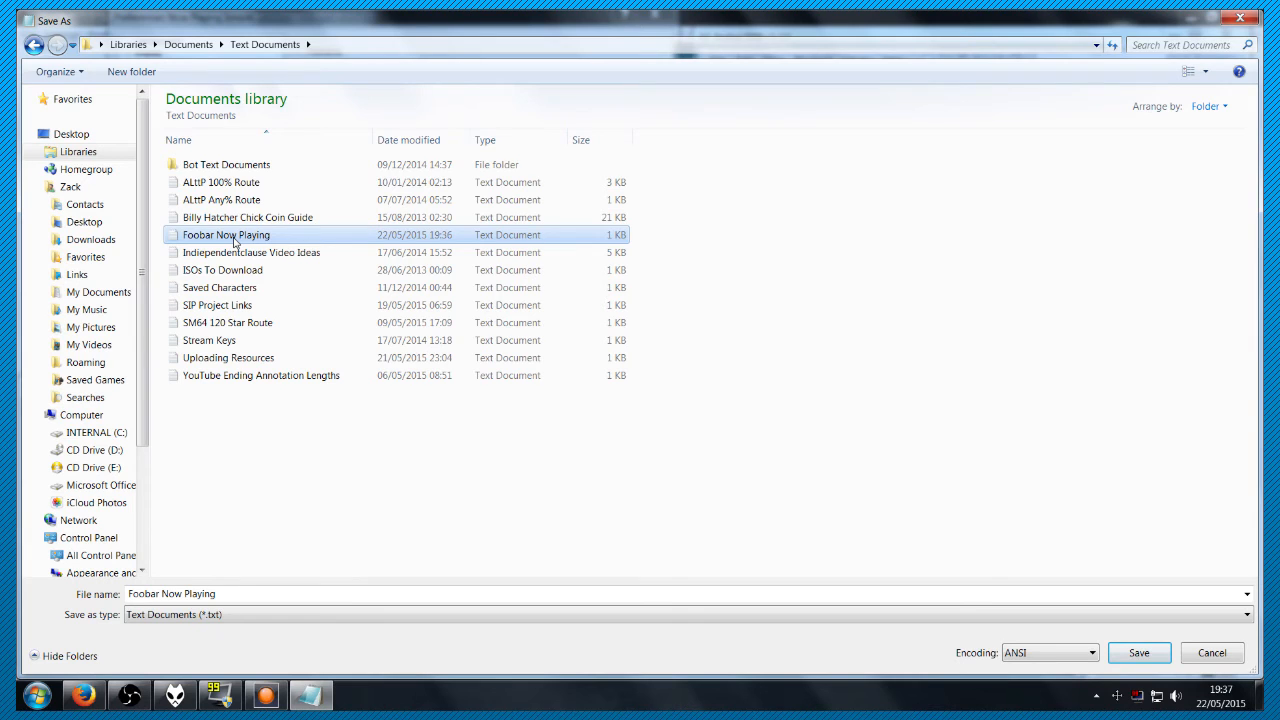
pyautogui.click(1240, 20)
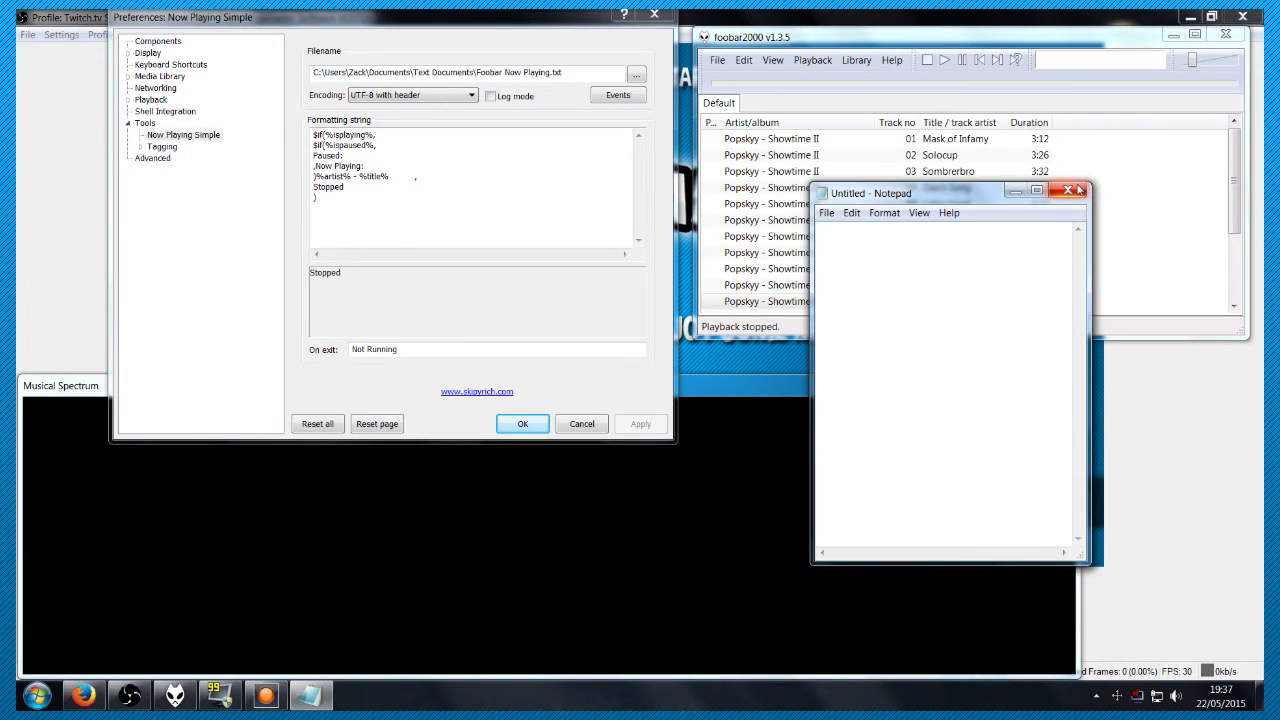
pyautogui.click(1072, 190)
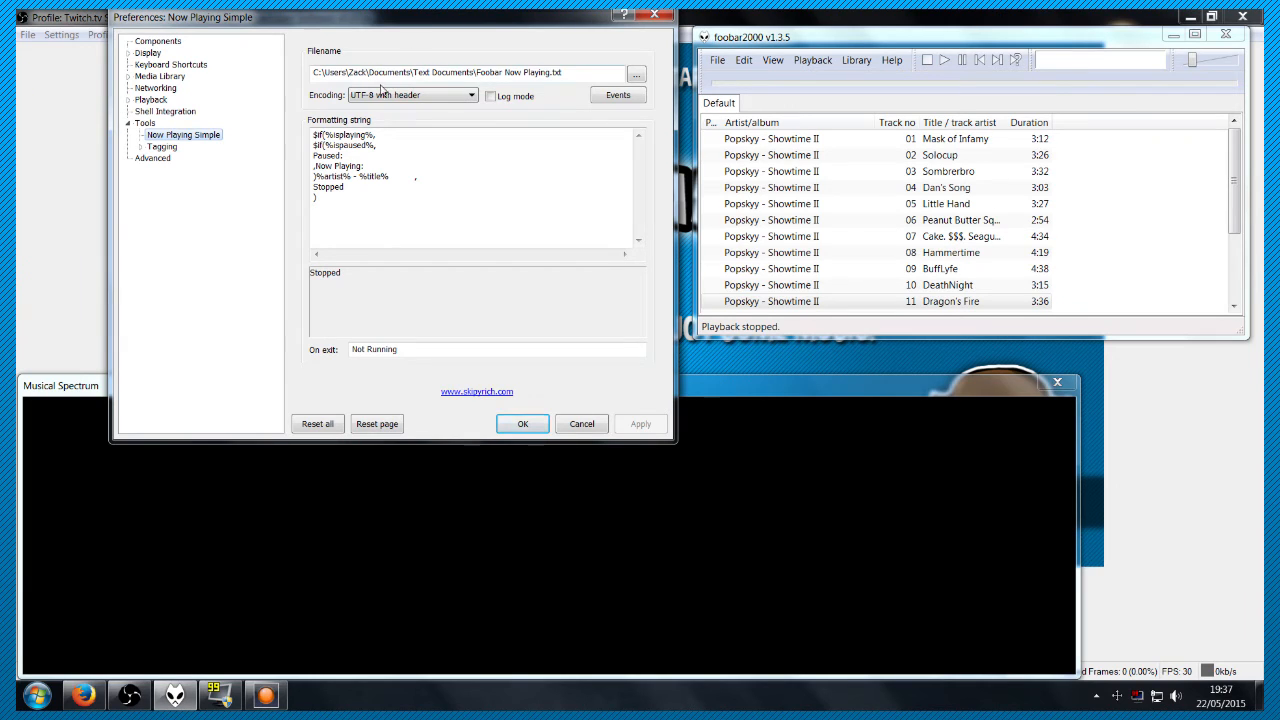
# Browse for the Now Playing Simple output file, select Foobar Now Playing in Text Documents, and dismiss the dialog without saving
pyautogui.click(636, 75)
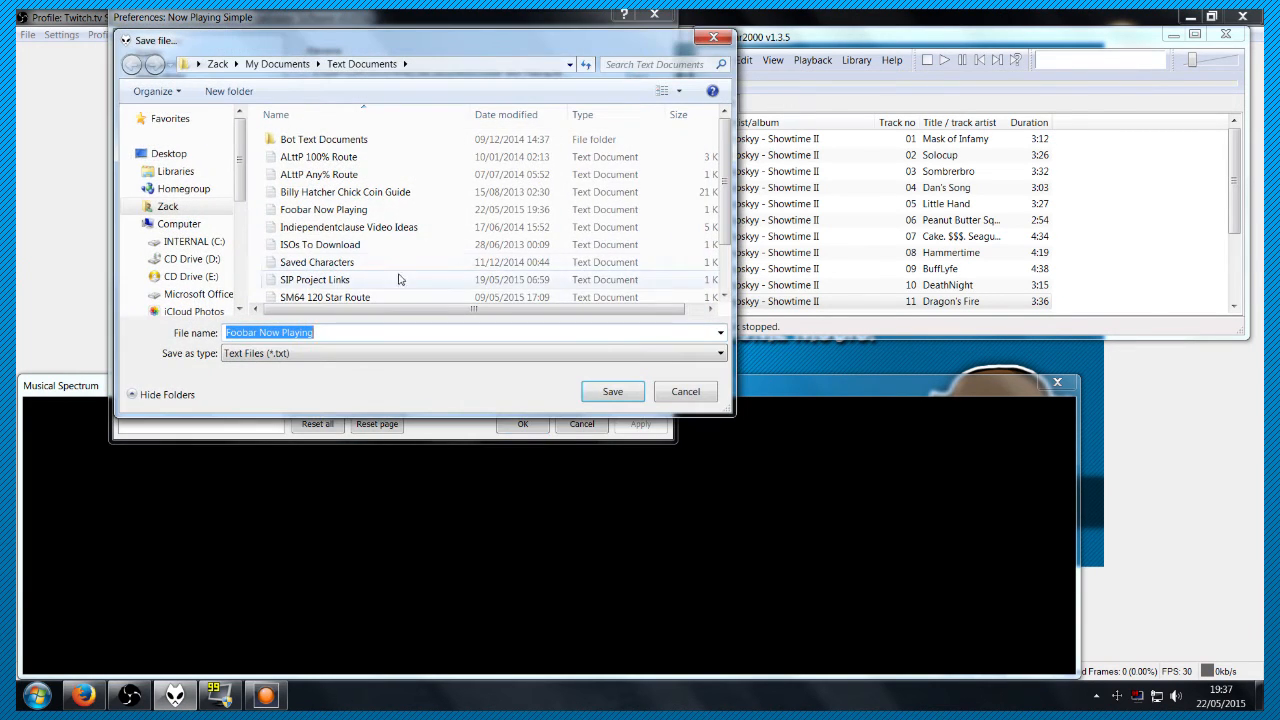
pyautogui.click(310, 174)
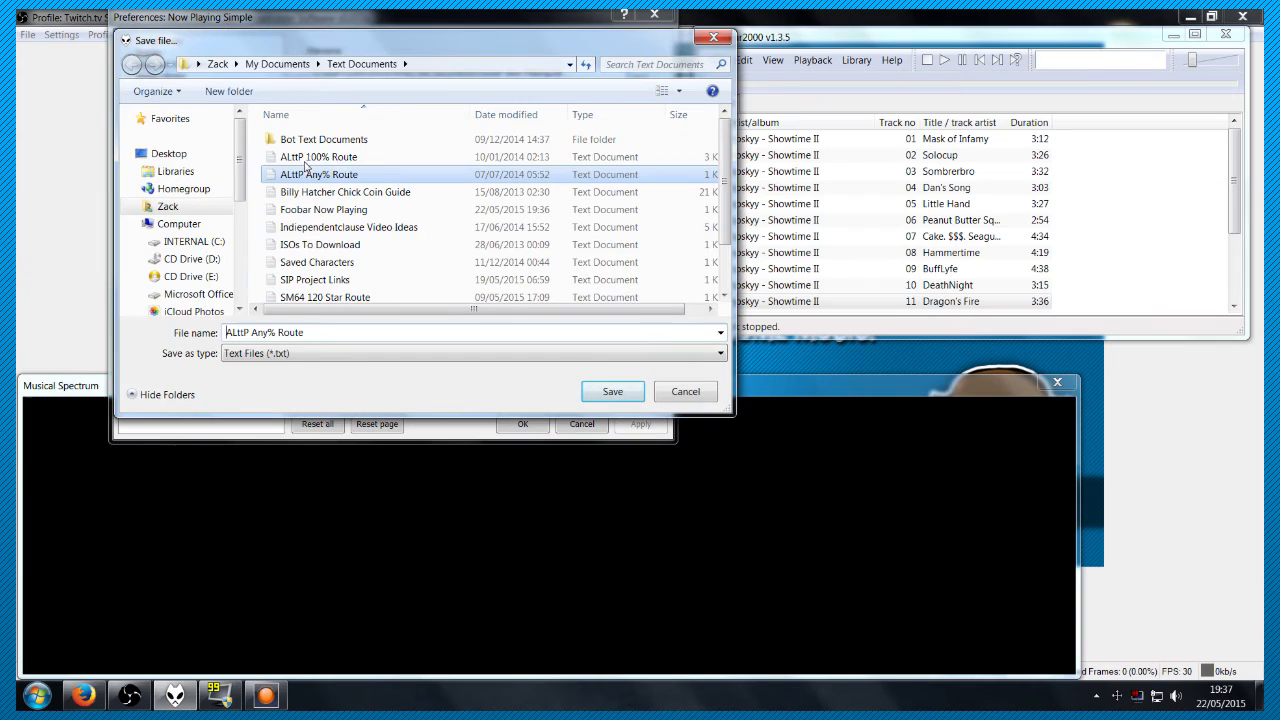
pyautogui.click(335, 227)
pyautogui.click(332, 210)
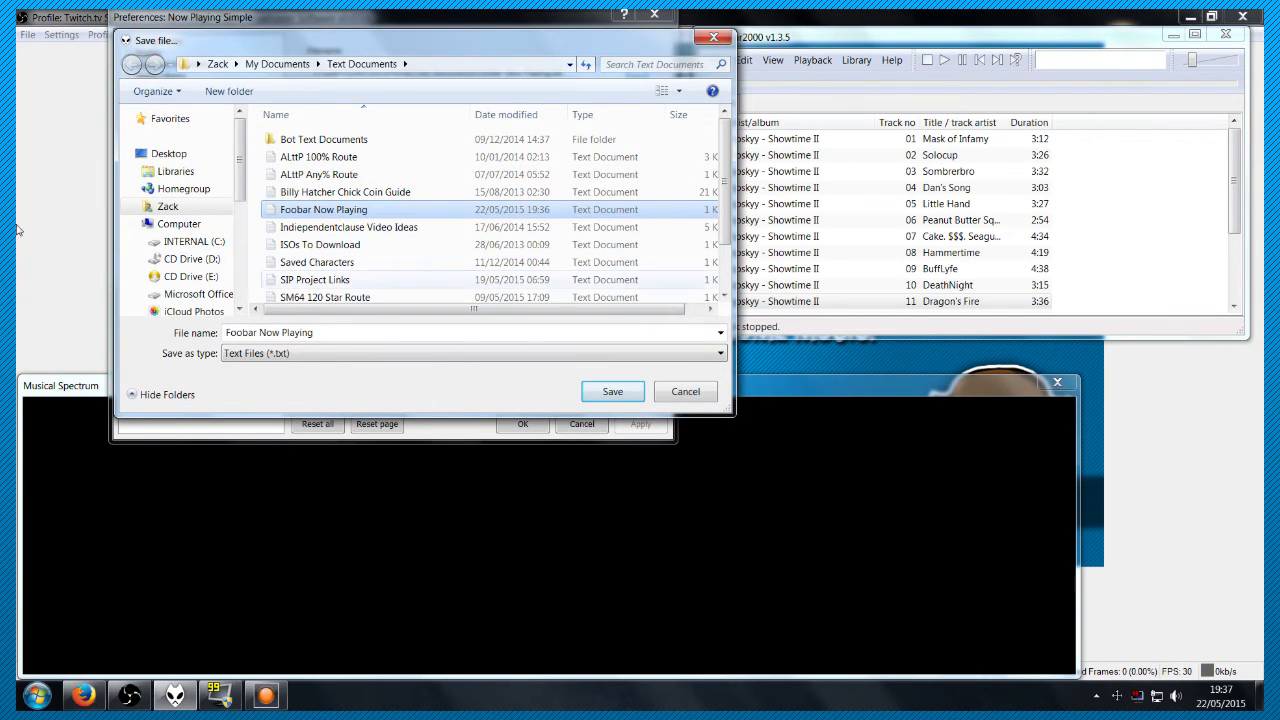
pyautogui.click(686, 391)
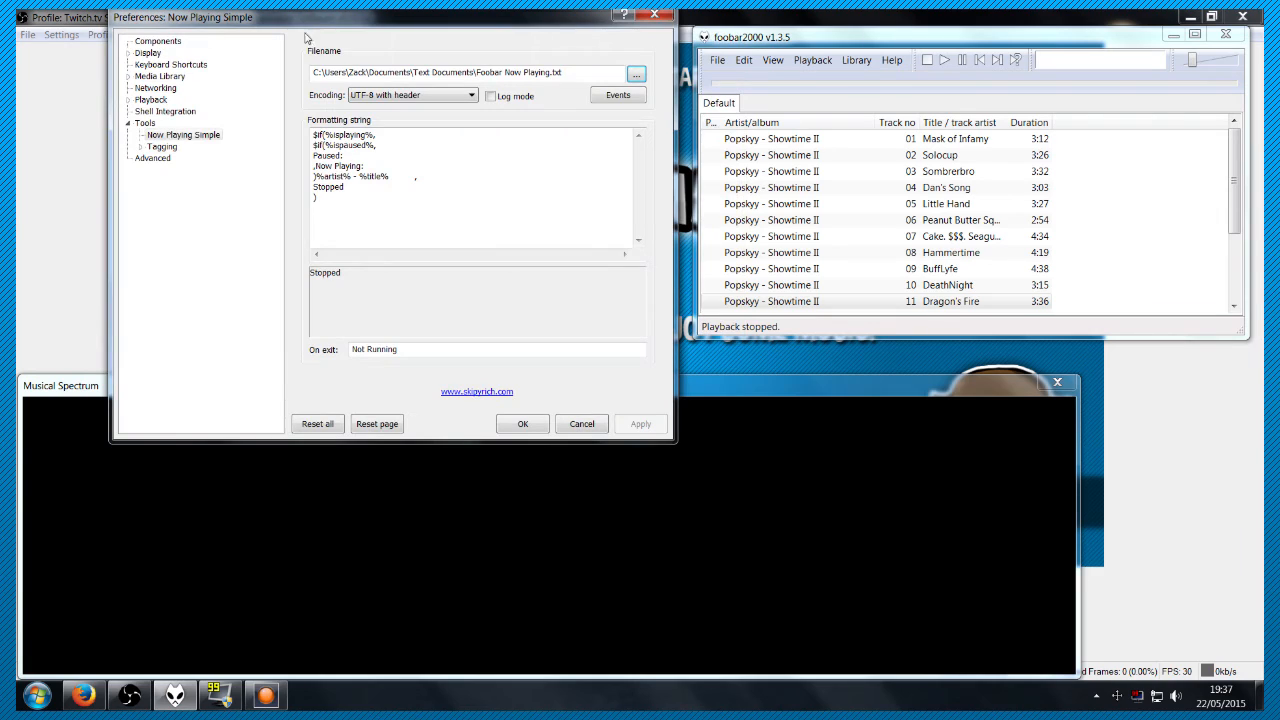
# Review the output file path, the formatting string and the On exit text in the Now Playing Simple settings
pyautogui.click(565, 73)
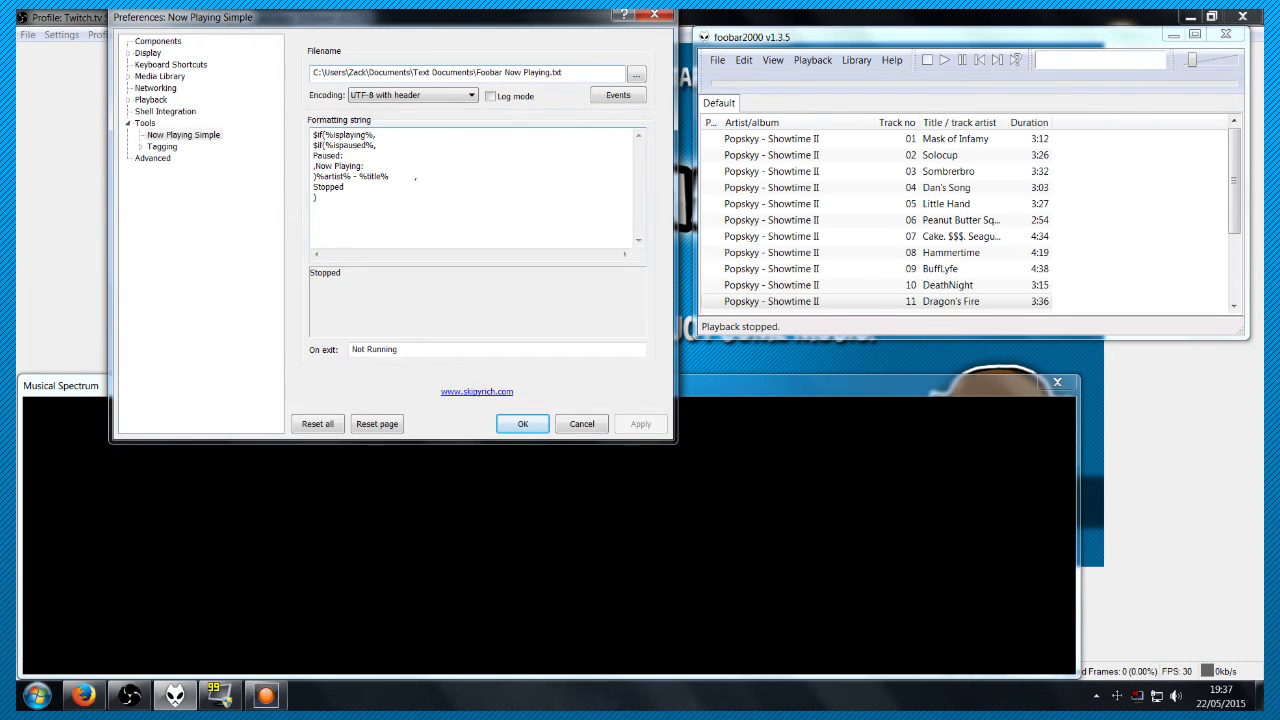
pyautogui.hotkey('ctrl', 'a')
pyautogui.moveTo(313, 134); pyautogui.dragTo(180, 75)
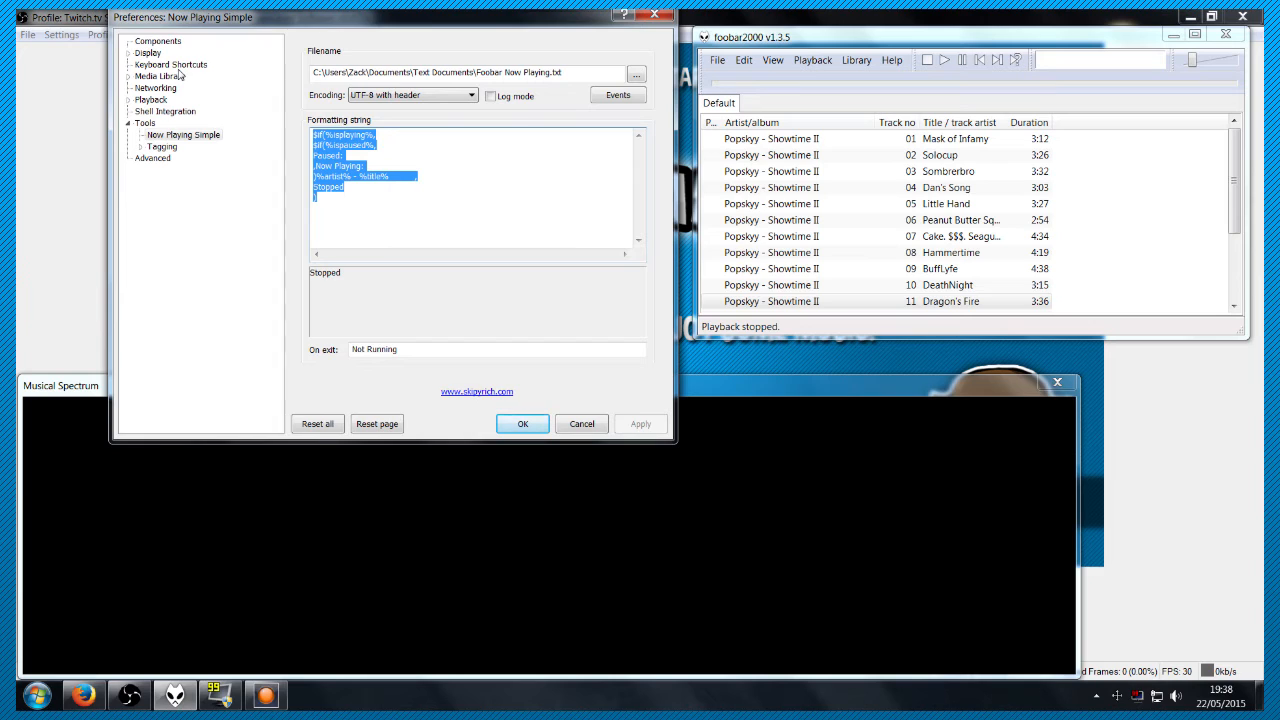
pyautogui.click(364, 134)
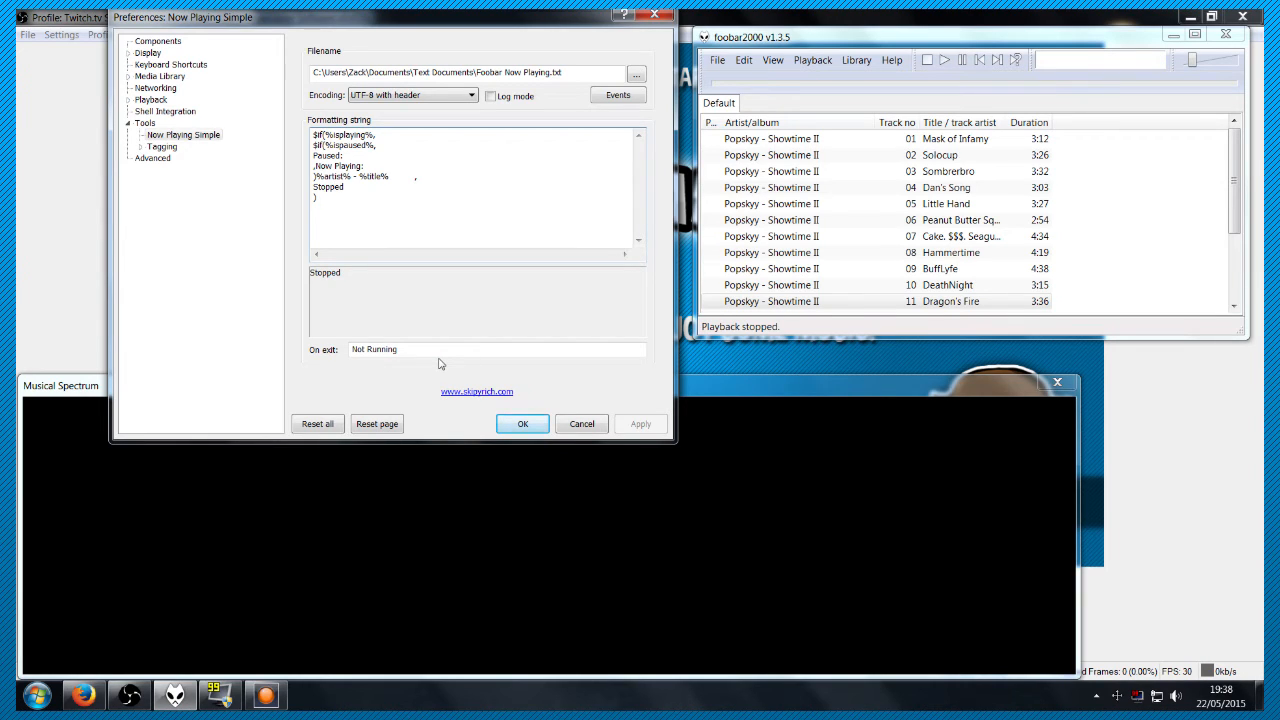
pyautogui.press('Tab')
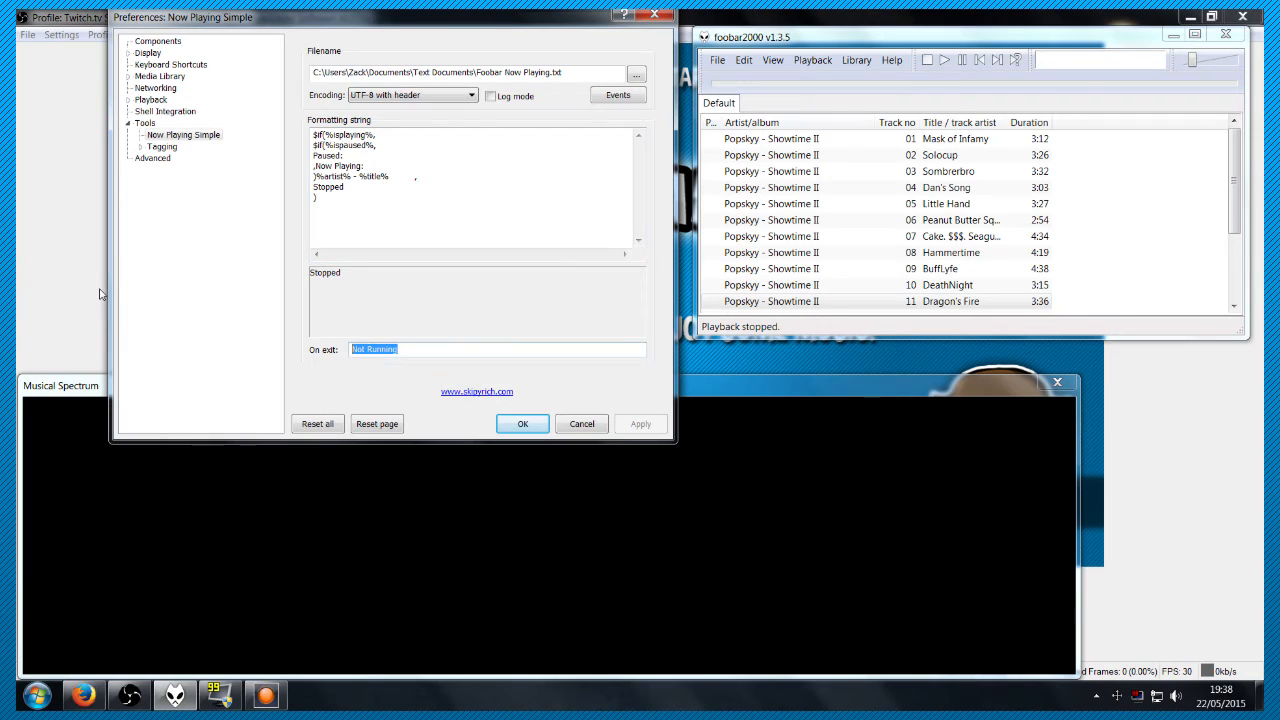
pyautogui.hotkey('shift', 'Tab')
pyautogui.hotkey('shift', 'Tab')
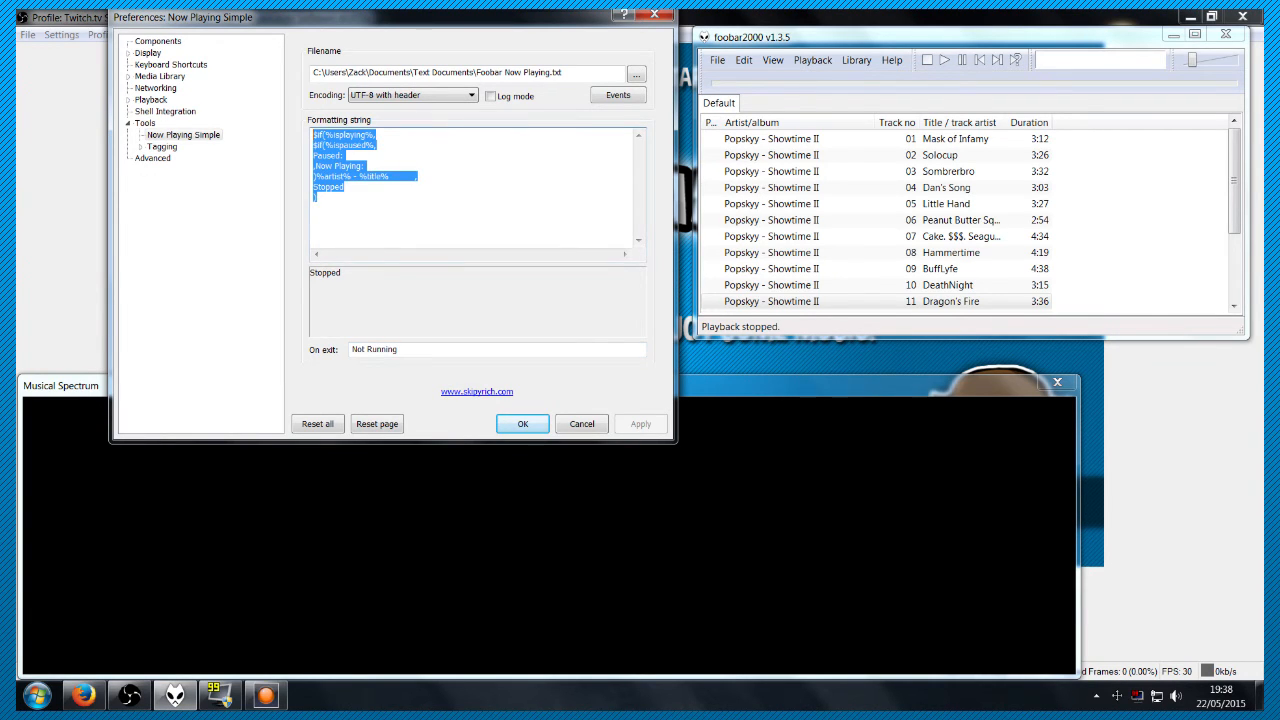
# Switch to Firefox, look through the open component and Sizer pages, and minimize the browser
pyautogui.click(83, 695)
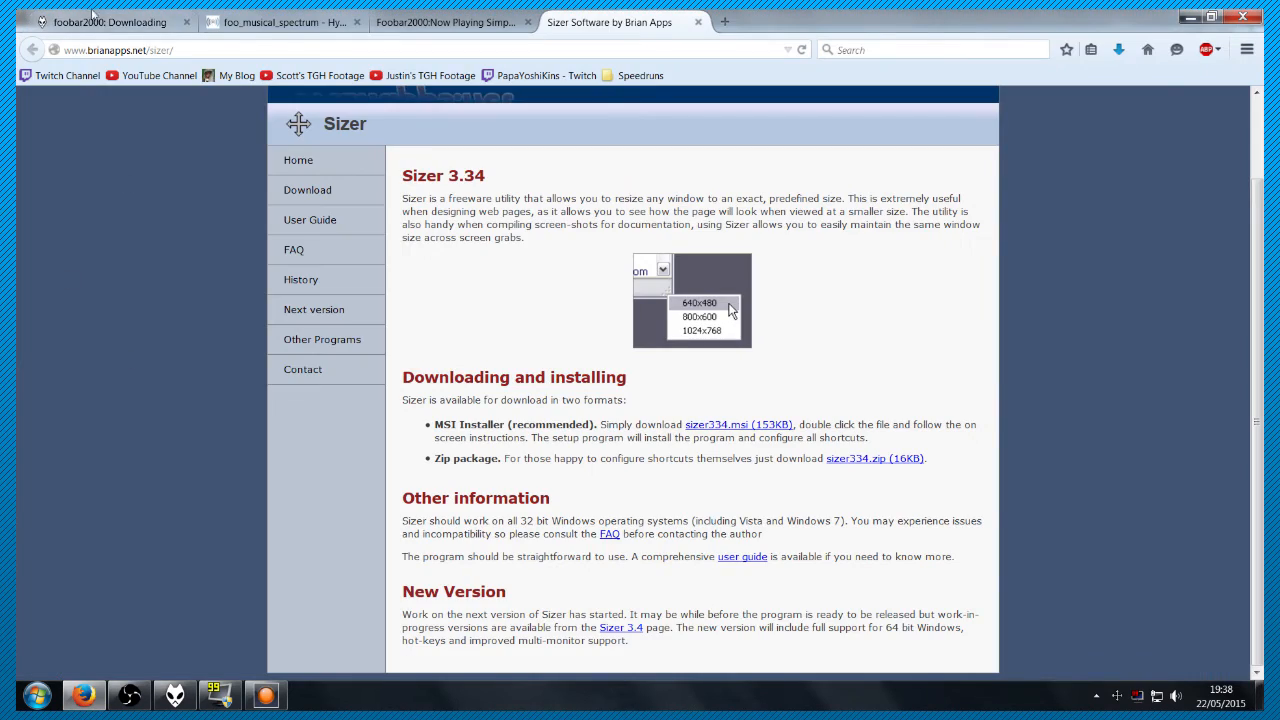
pyautogui.click(285, 18)
pyautogui.click(450, 18)
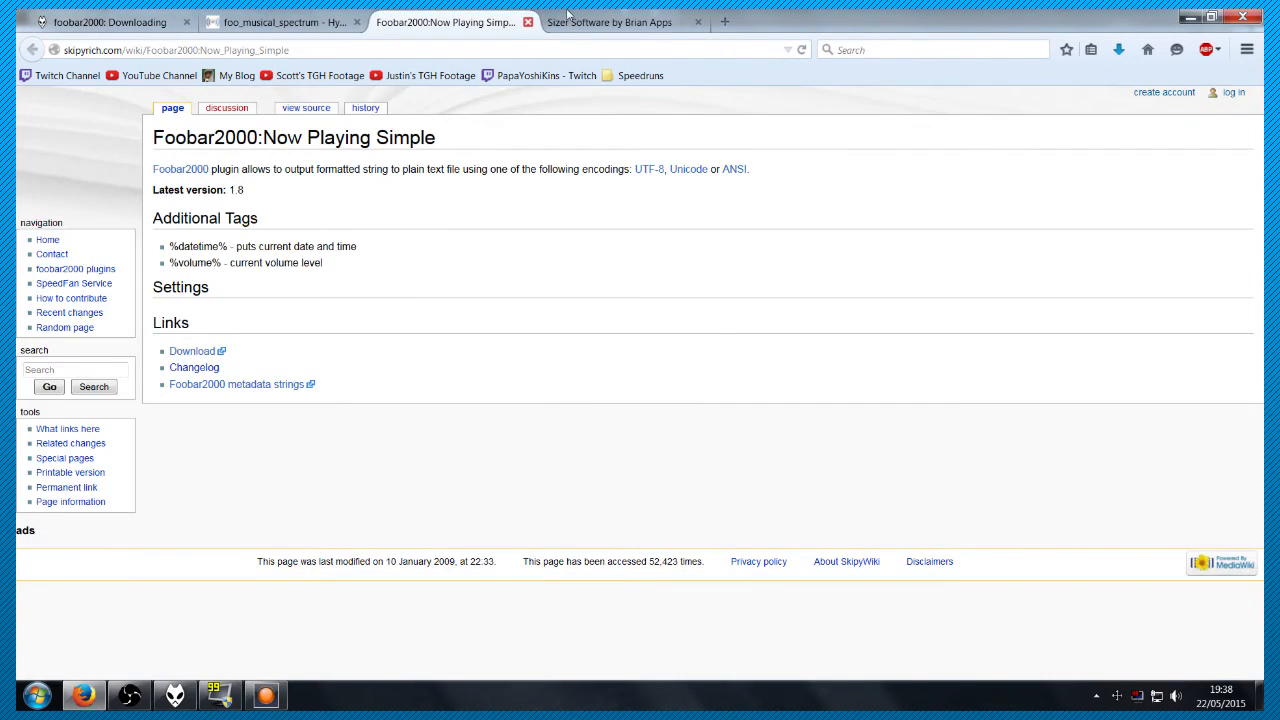
pyautogui.click(569, 16)
pyautogui.click(1190, 17)
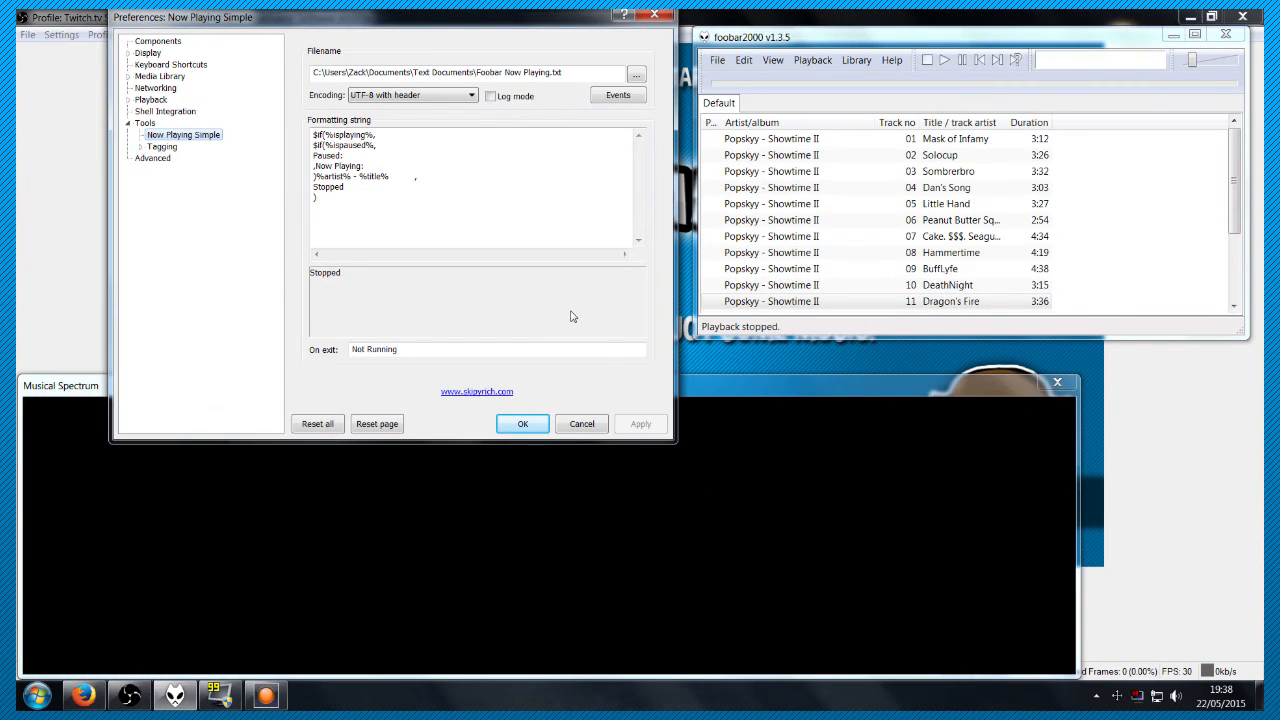
# Examine the full formatting string of Now Playing Simple and accept the preferences
pyautogui.moveTo(136, 690)
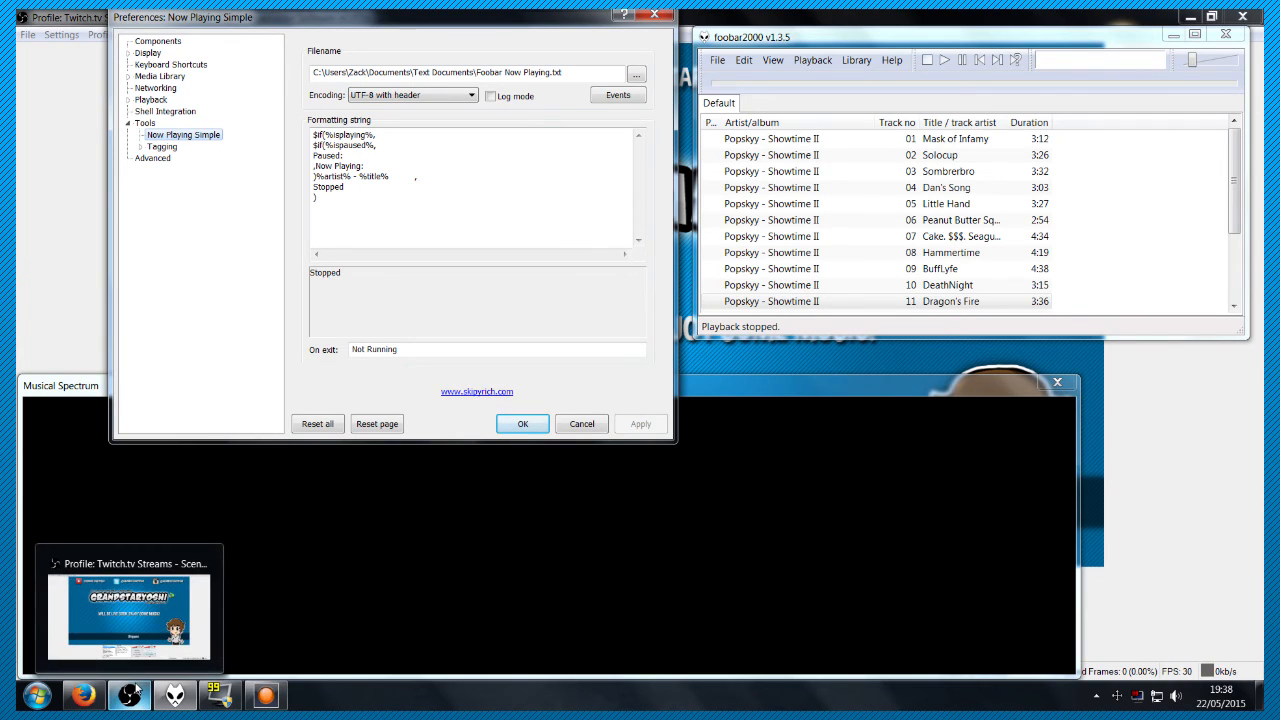
pyautogui.click(316, 197)
pyautogui.hotkey('ctrl', 'a')
pyautogui.press('Right')
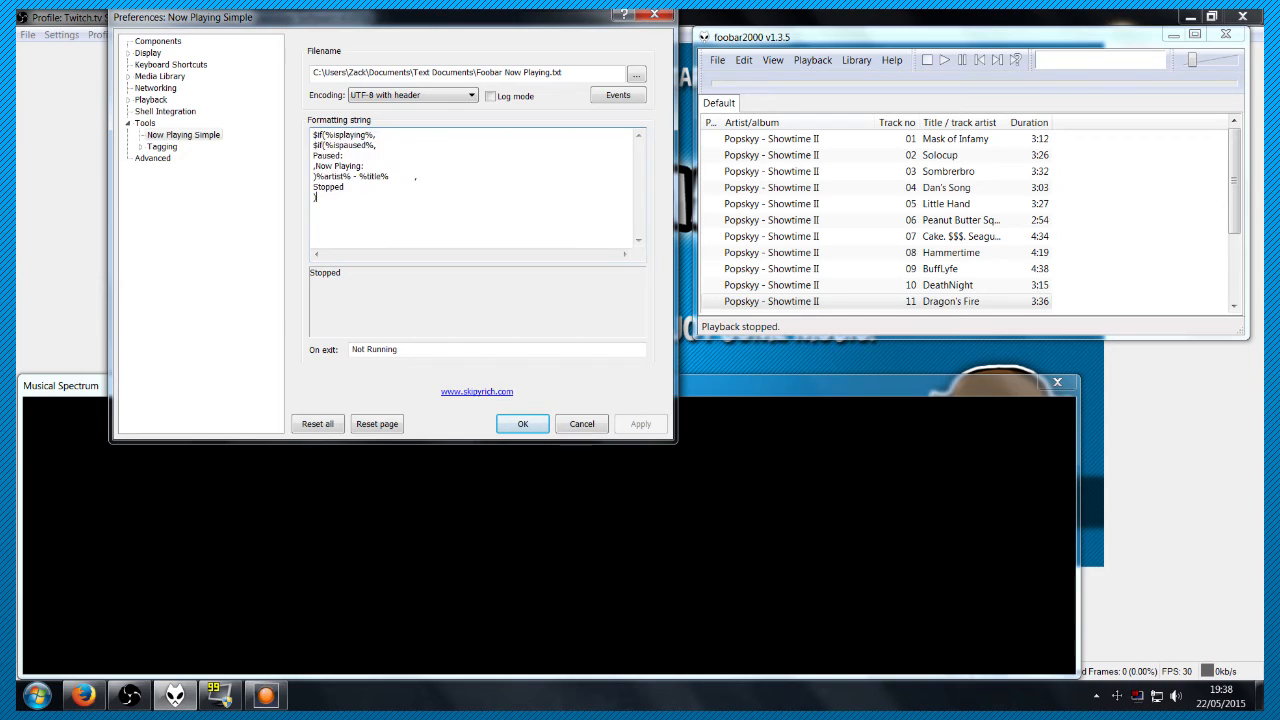
pyautogui.hotkey('ctrl', 'a')
pyautogui.press('Right')
pyautogui.hotkey('ctrl', 'a')
pyautogui.press('Right')
pyautogui.hotkey('ctrl', 'a')
pyautogui.press('Right')
pyautogui.hotkey('ctrl', 'a')
pyautogui.press('Right')
pyautogui.click(517, 424)
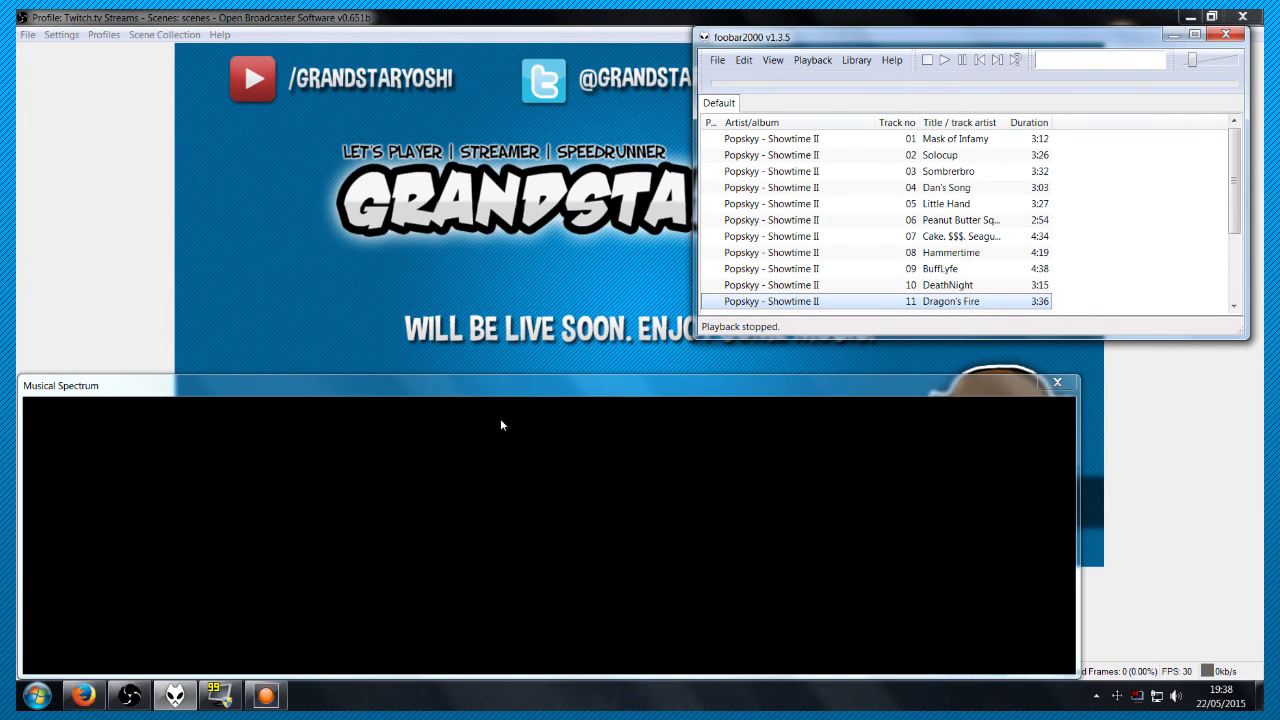
# Switch to OBS and add a text source named Text to Tutorial Scene
pyautogui.click(450, 16)
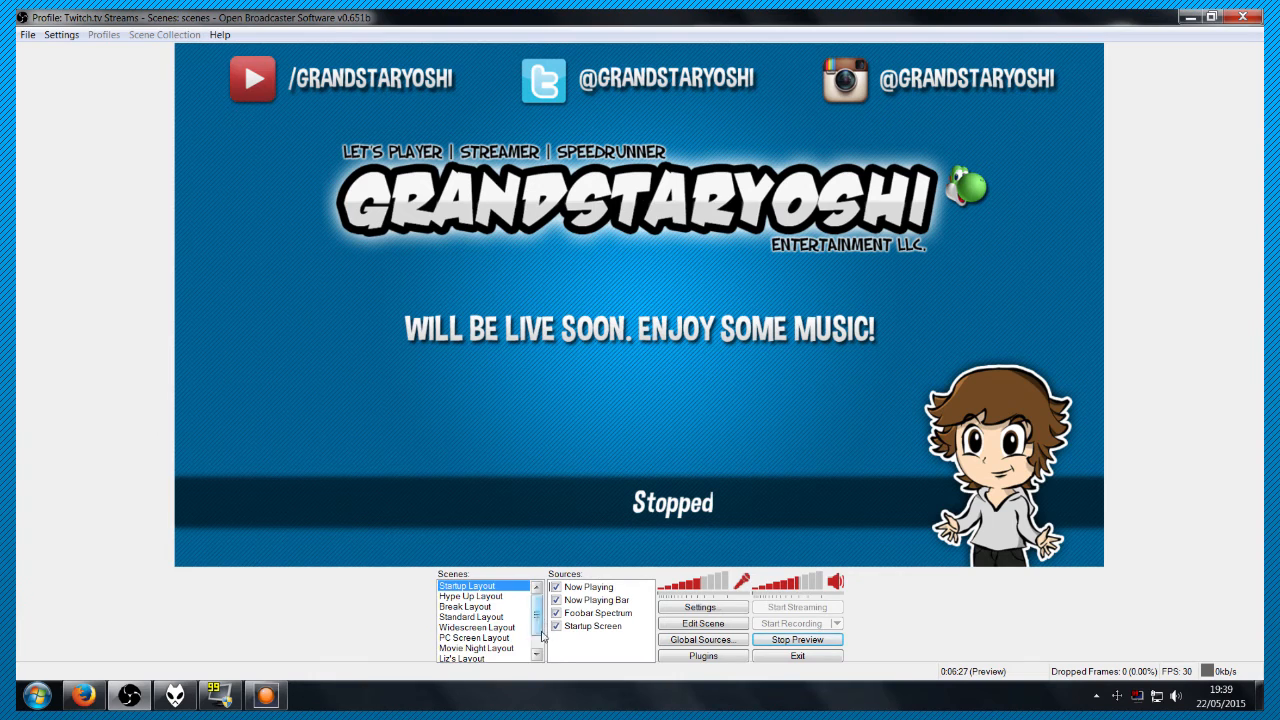
pyautogui.scroll(-1, 540, 635)
pyautogui.click(482, 651)
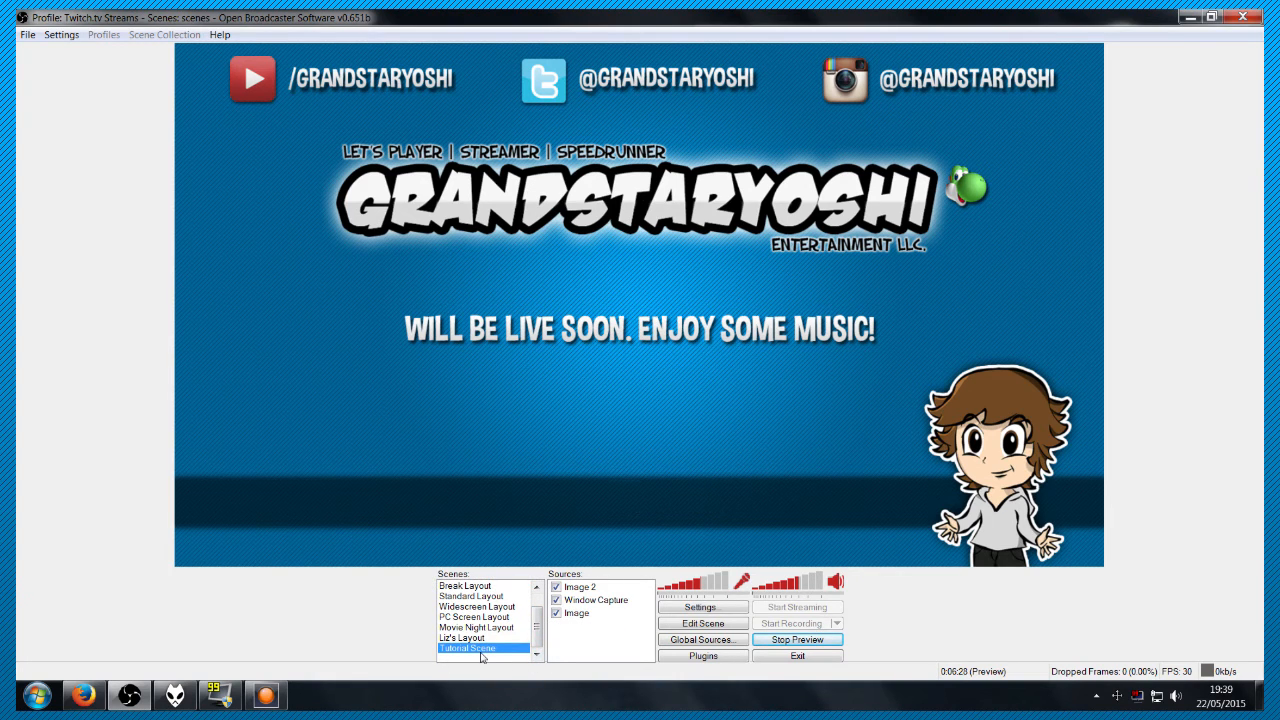
pyautogui.rightClick(570, 624)
pyautogui.moveTo(592, 630)
pyautogui.click(474, 570)
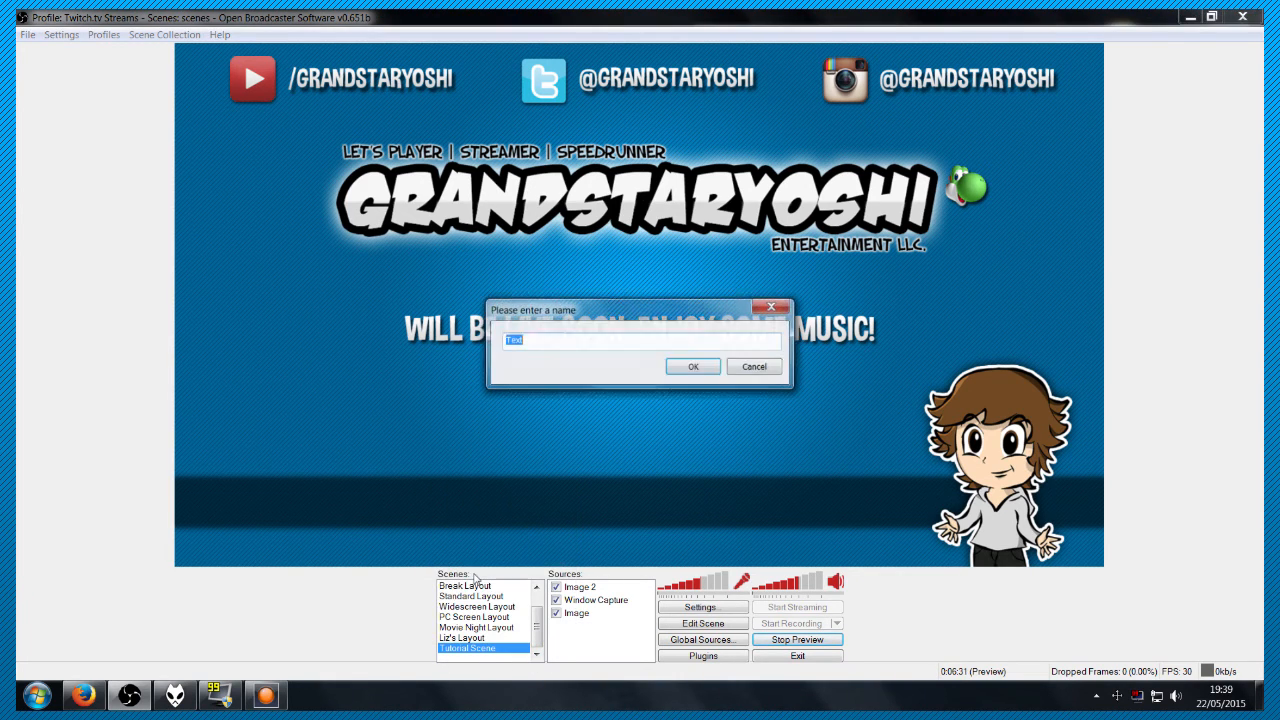
pyautogui.click(684, 366)
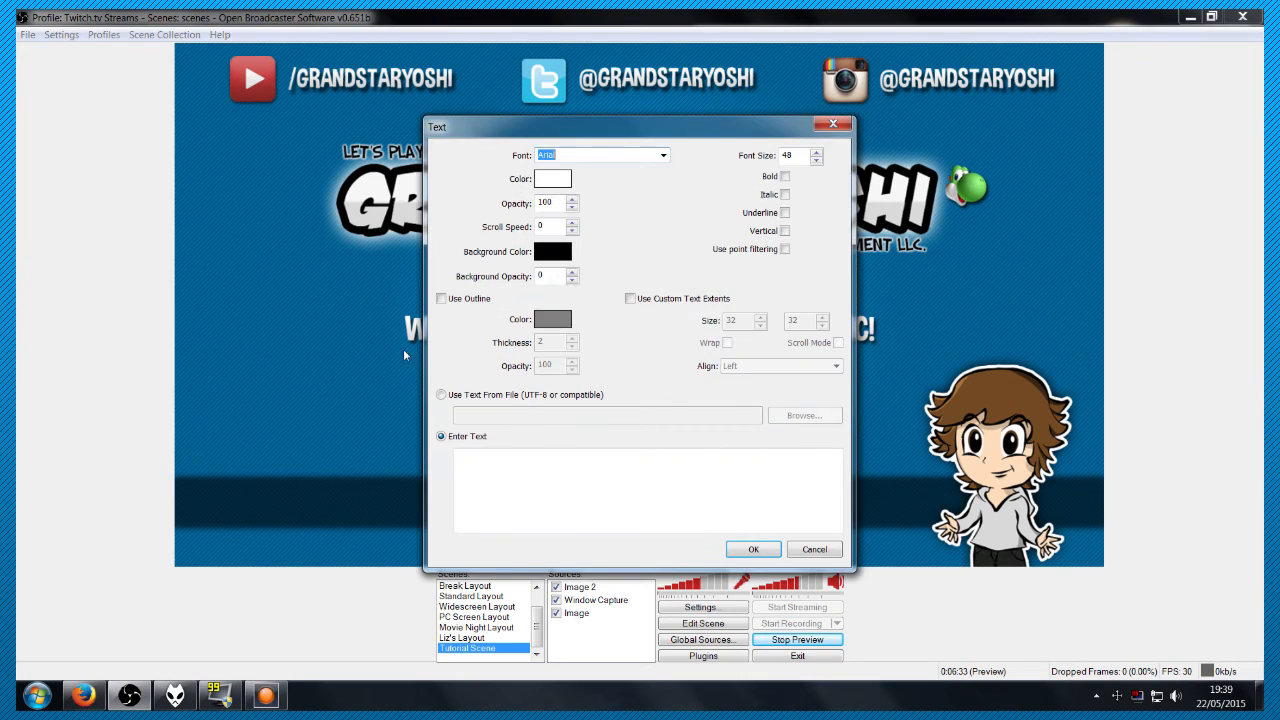
# Make the text source read its text from the file Foobar Now Playing.txt in the Text Documents folder
pyautogui.click(458, 396)
pyautogui.click(813, 418)
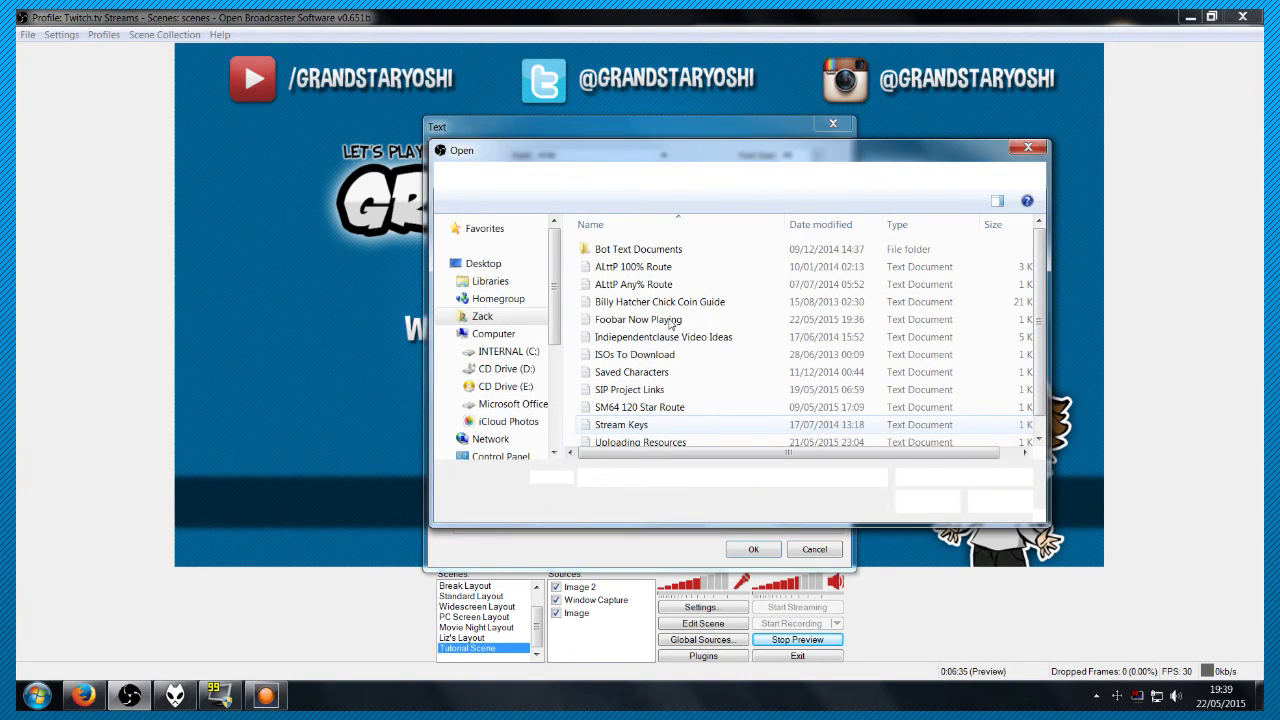
pyautogui.click(672, 320)
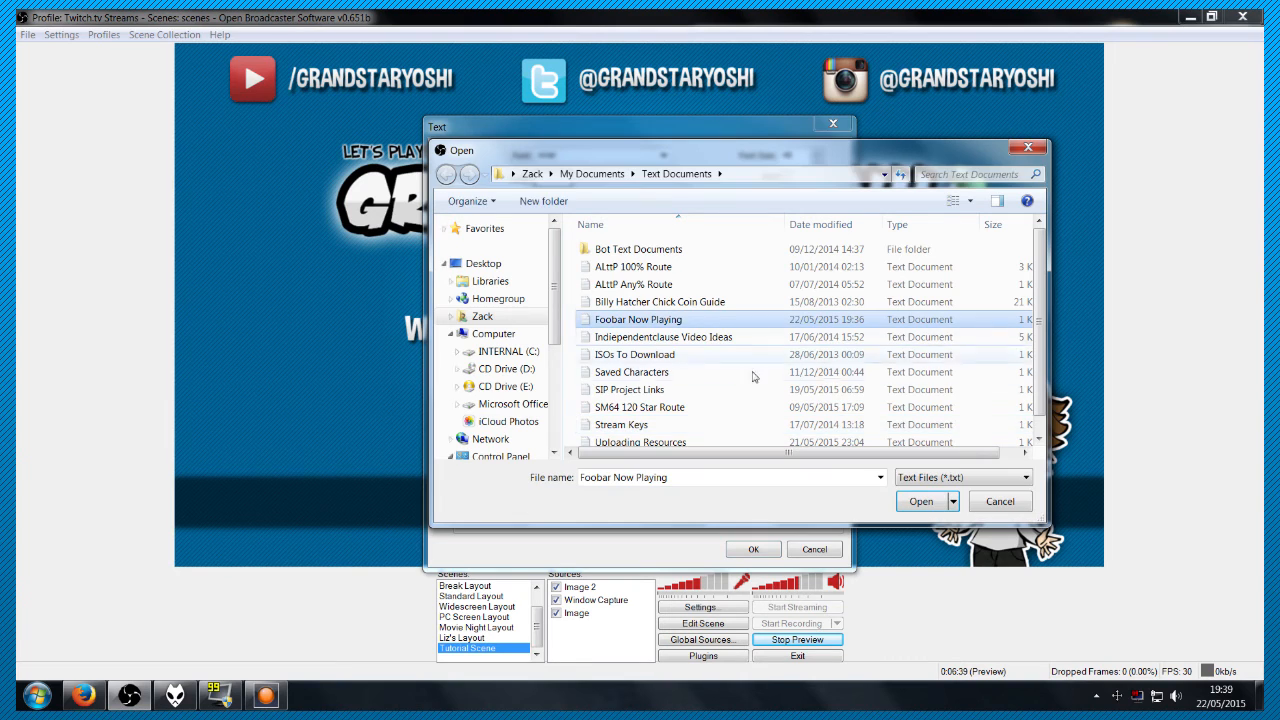
pyautogui.click(920, 502)
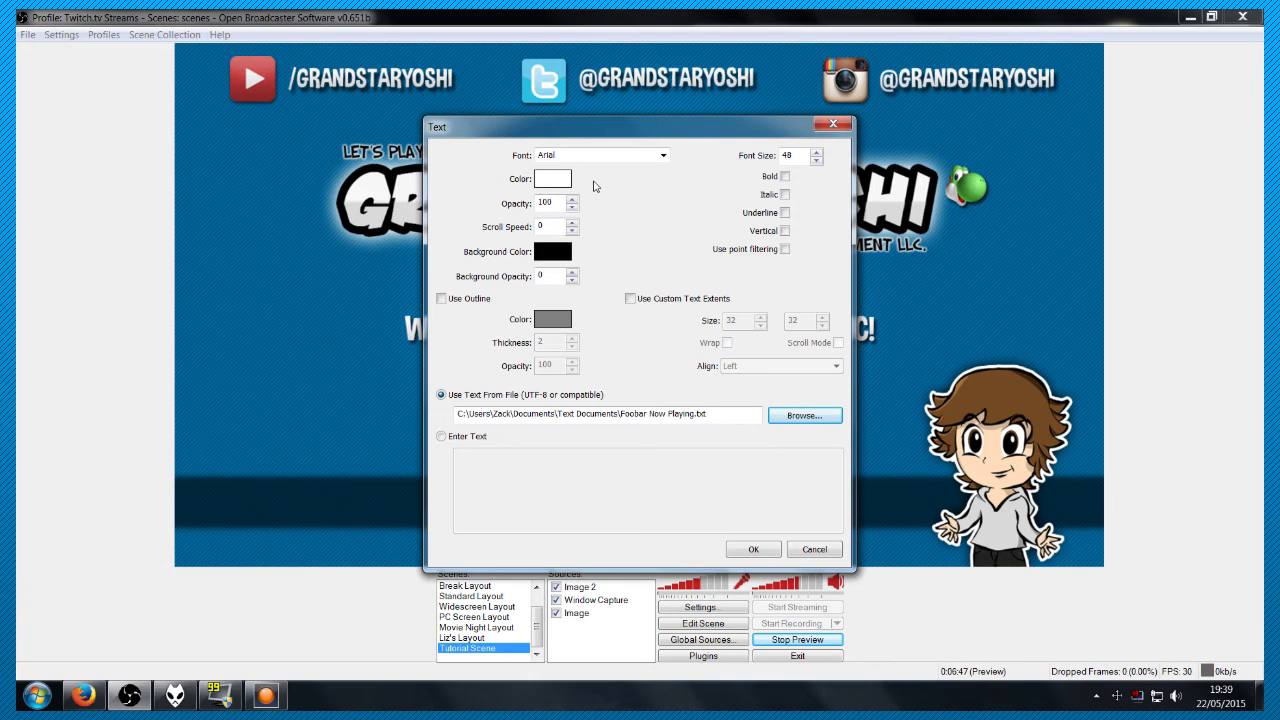
# Set the text source's font to Dimbo Italic and enable the italic style
pyautogui.click(661, 157)
pyautogui.write('Dimbo')
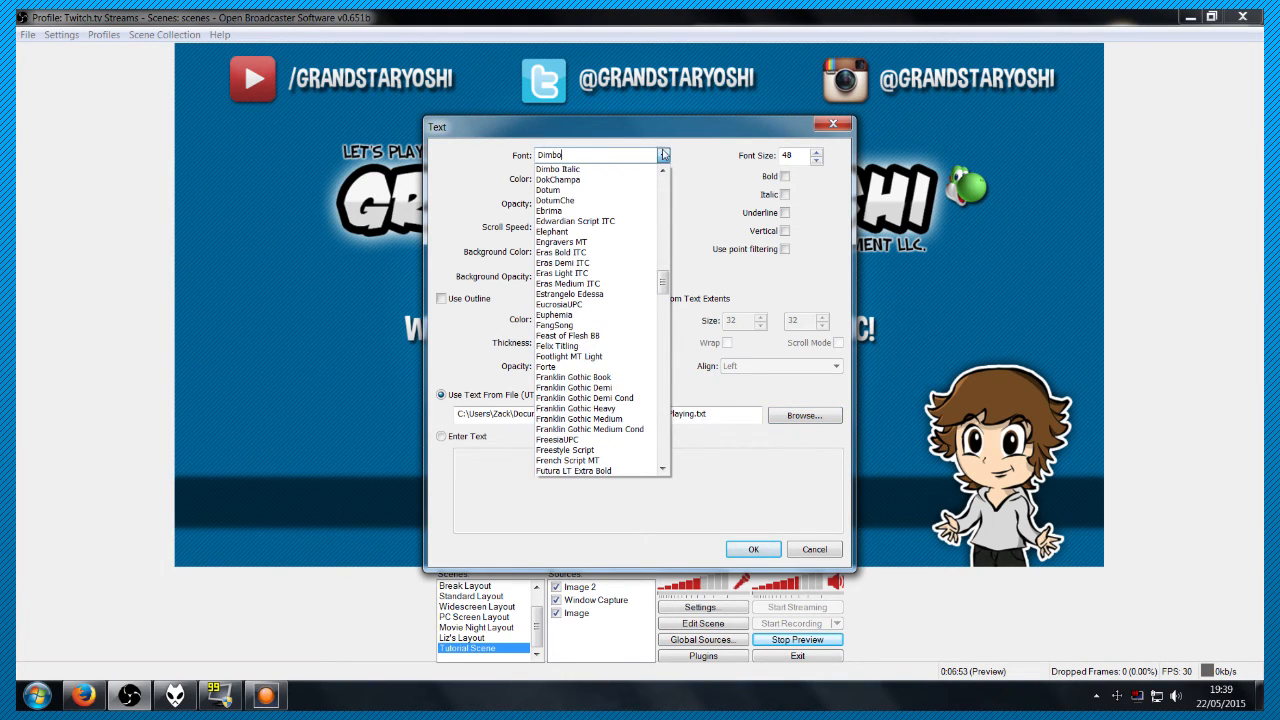
pyautogui.click(597, 172)
pyautogui.click(786, 195)
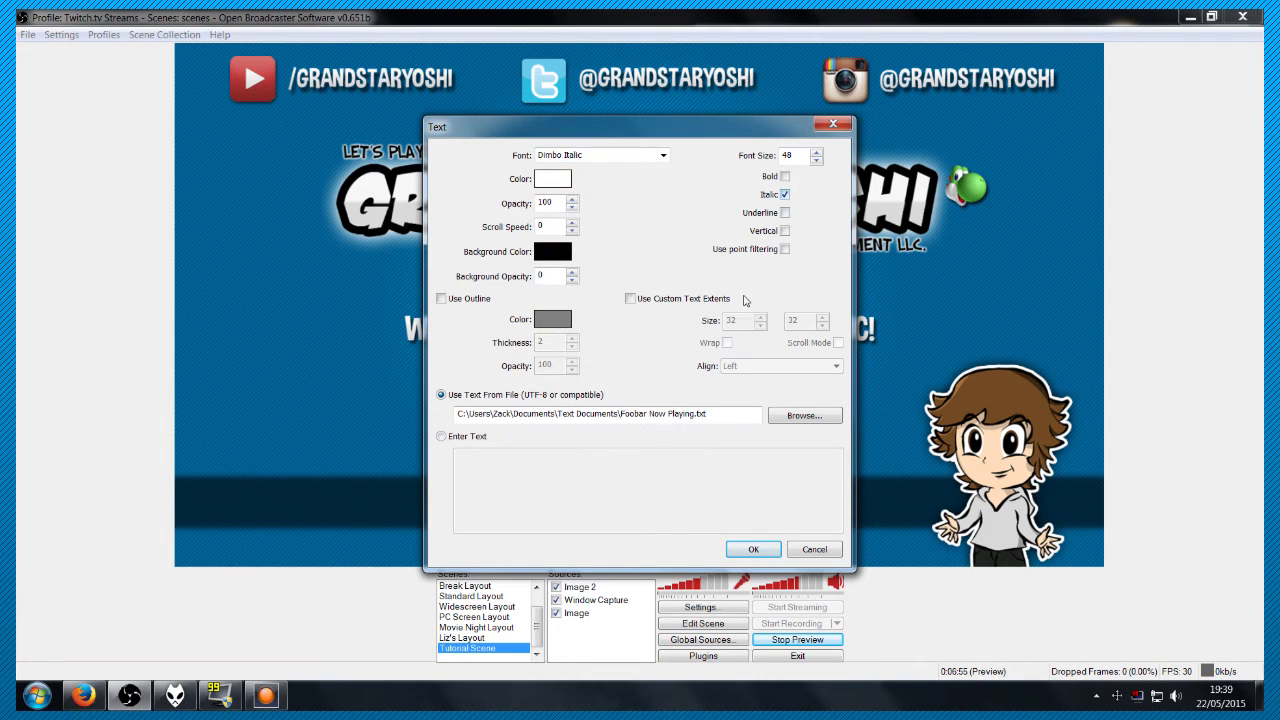
# Give the text source custom extents of 1280 by 50 with wrapping and centered alignment, and confirm its settings
pyautogui.click(691, 299)
pyautogui.press('Tab')
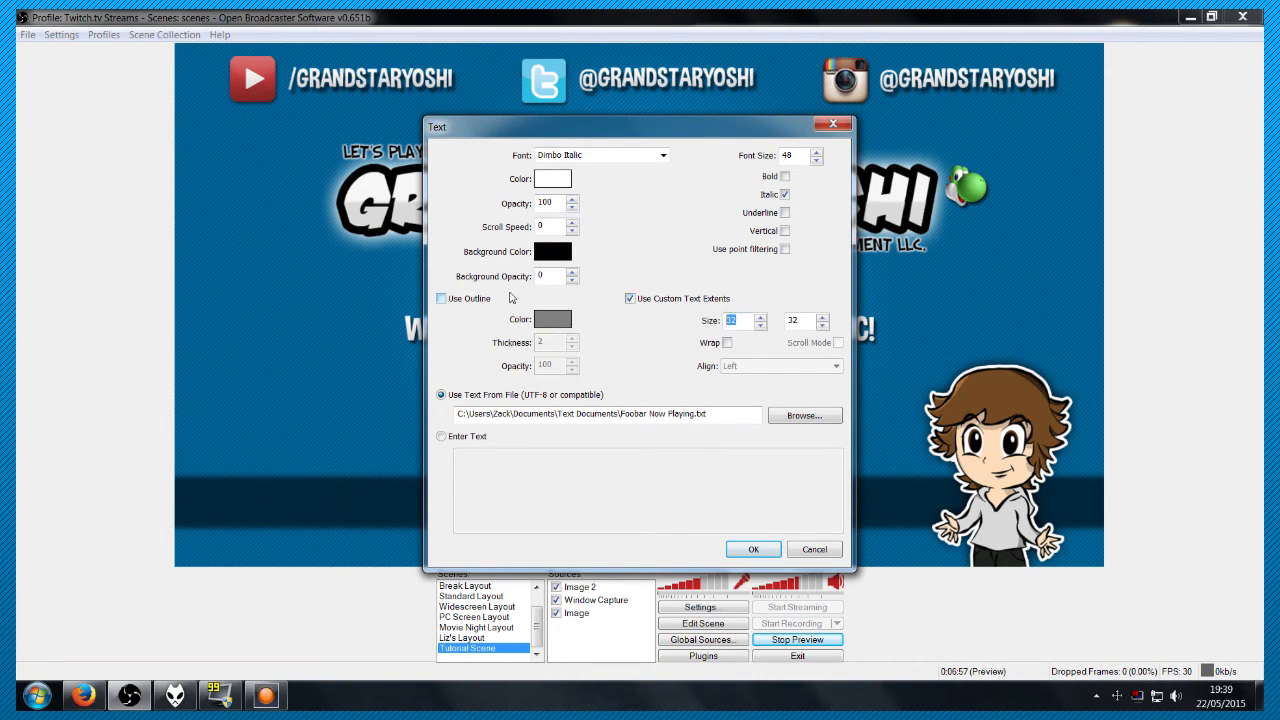
pyautogui.write('1280')
pyautogui.press('Tab')
pyautogui.press('Tab')
pyautogui.press('Tab')
pyautogui.click(727, 342)
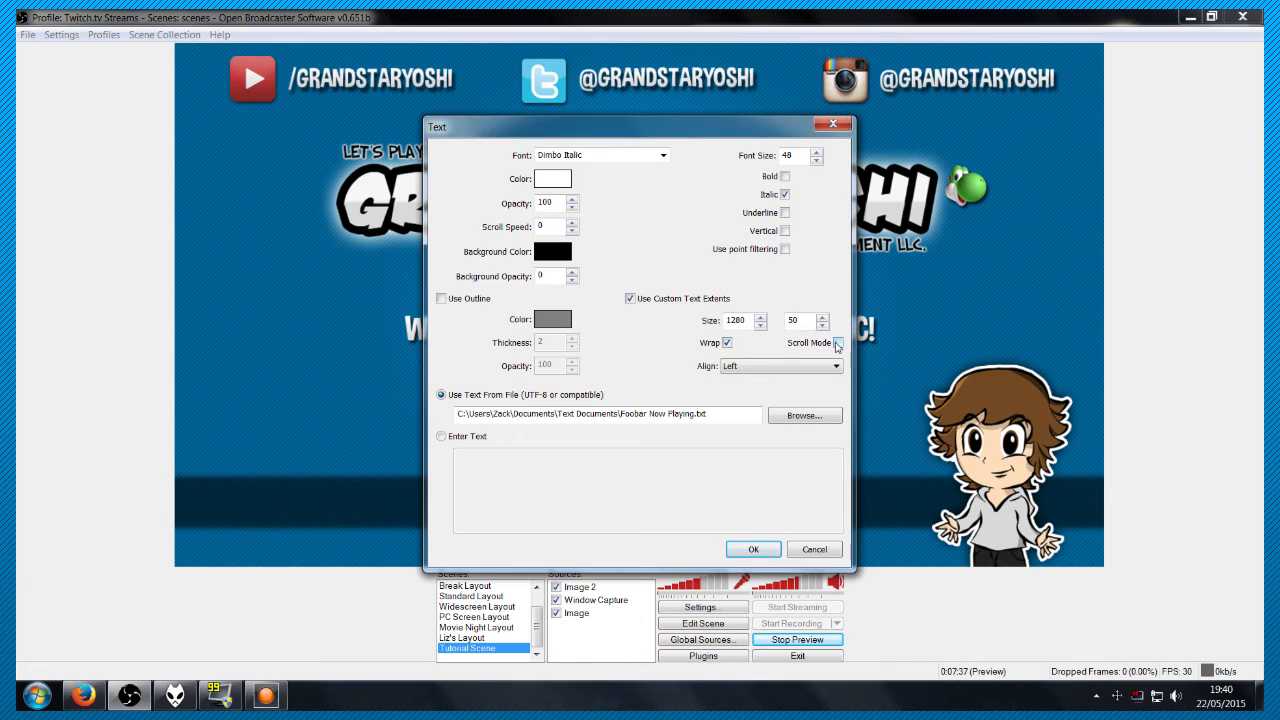
pyautogui.click(797, 366)
pyautogui.click(748, 394)
pyautogui.click(751, 549)
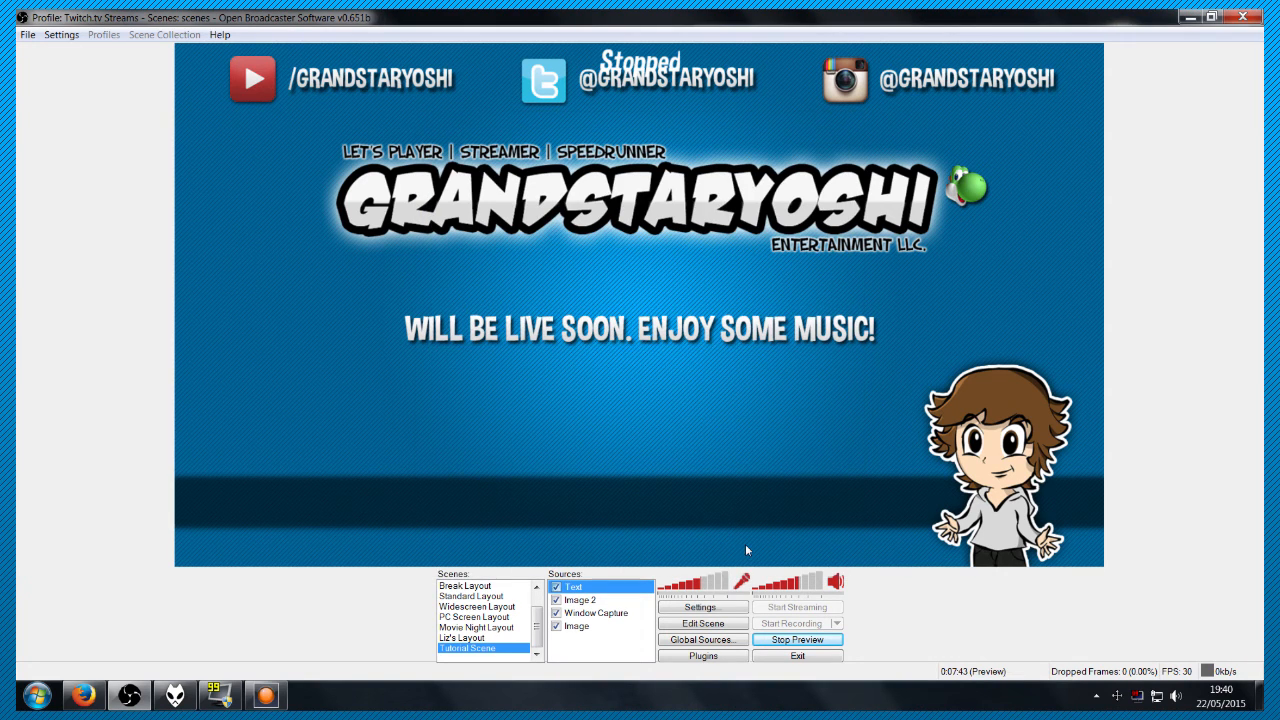
# Move the text source down onto the dark bar near the bottom of the scene and finish scene editing
pyautogui.click(702, 624)
pyautogui.moveTo(663, 42); pyautogui.dragTo(661, 505)
pyautogui.click(702, 623)
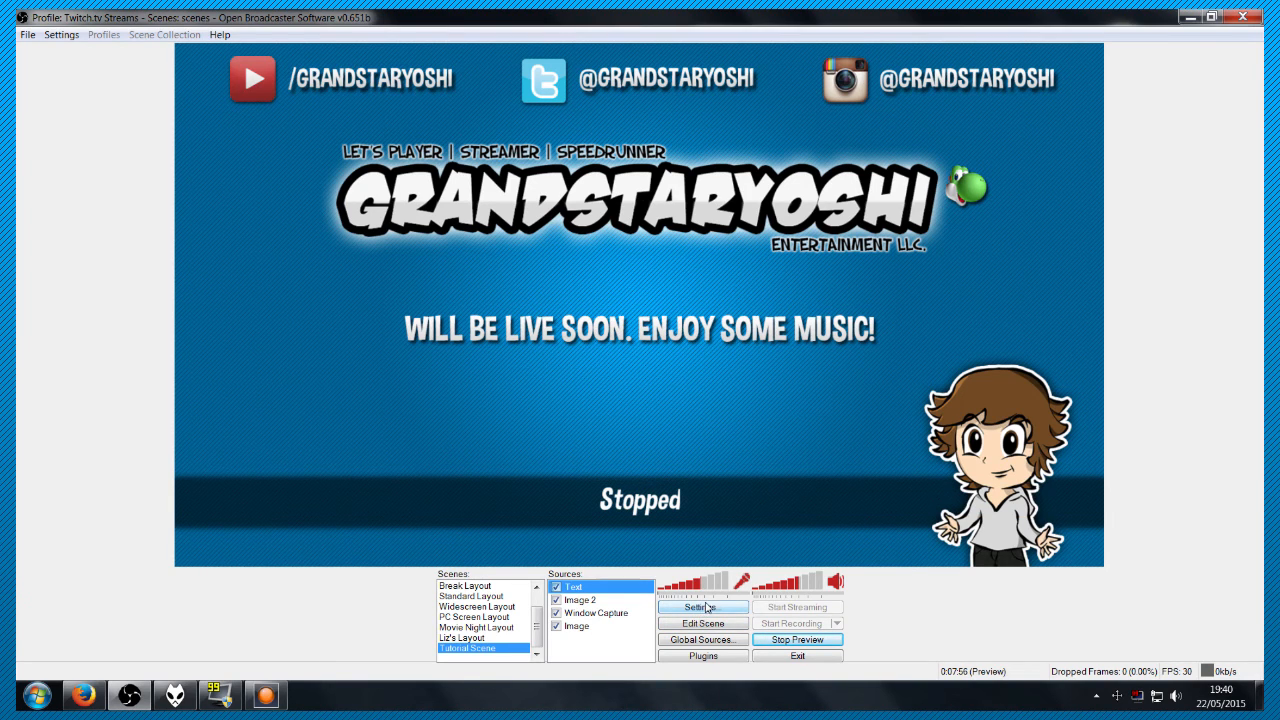
# Play Dragon's Fire in foobar2000 and check the song title in the OBS preview
pyautogui.click(175, 695)
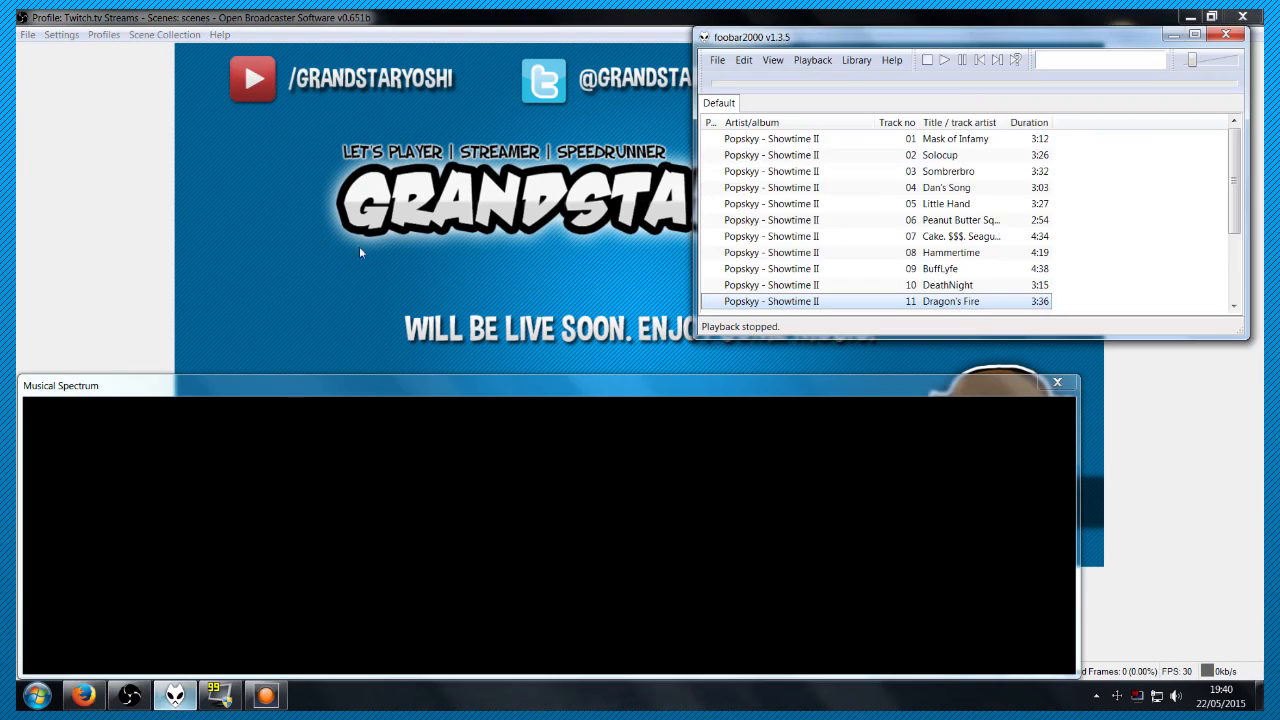
pyautogui.doubleClick(947, 302)
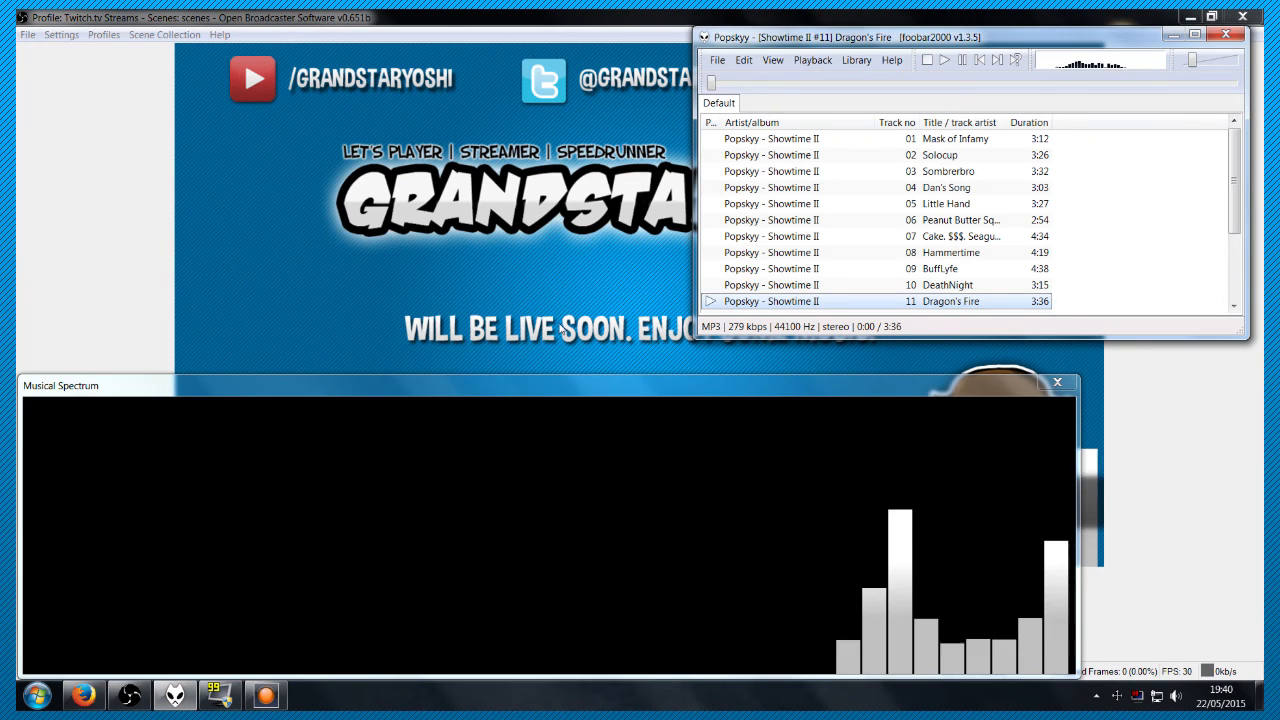
pyautogui.click(154, 273)
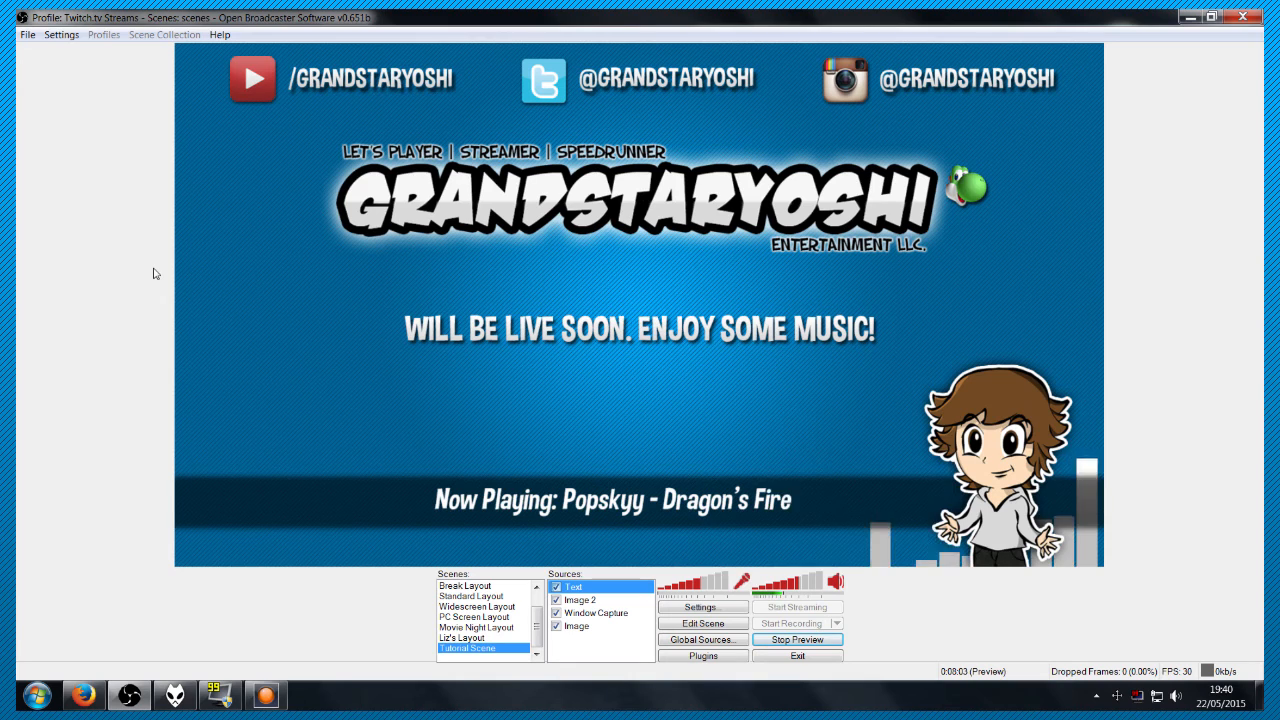
# Shift the now-playing text slightly to the right along the dark bar and finish scene editing
pyautogui.click(690, 626)
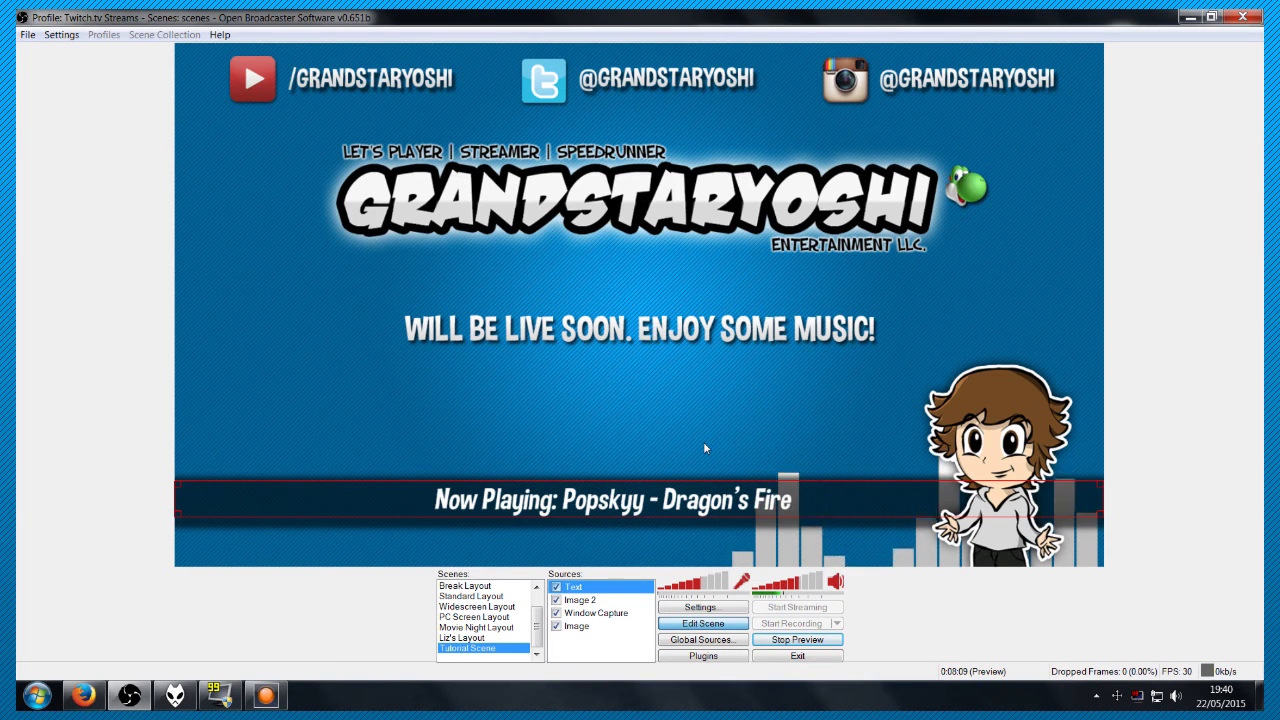
pyautogui.moveTo(691, 506); pyautogui.dragTo(720, 508)
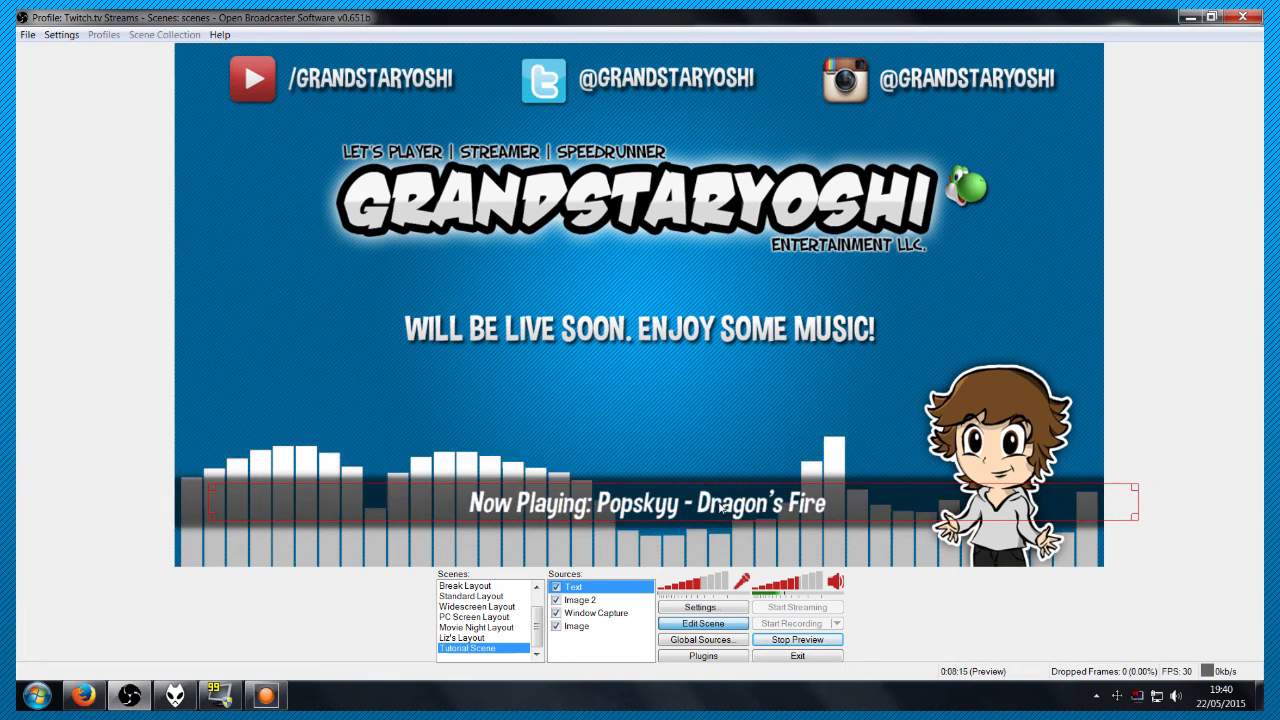
pyautogui.click(677, 626)
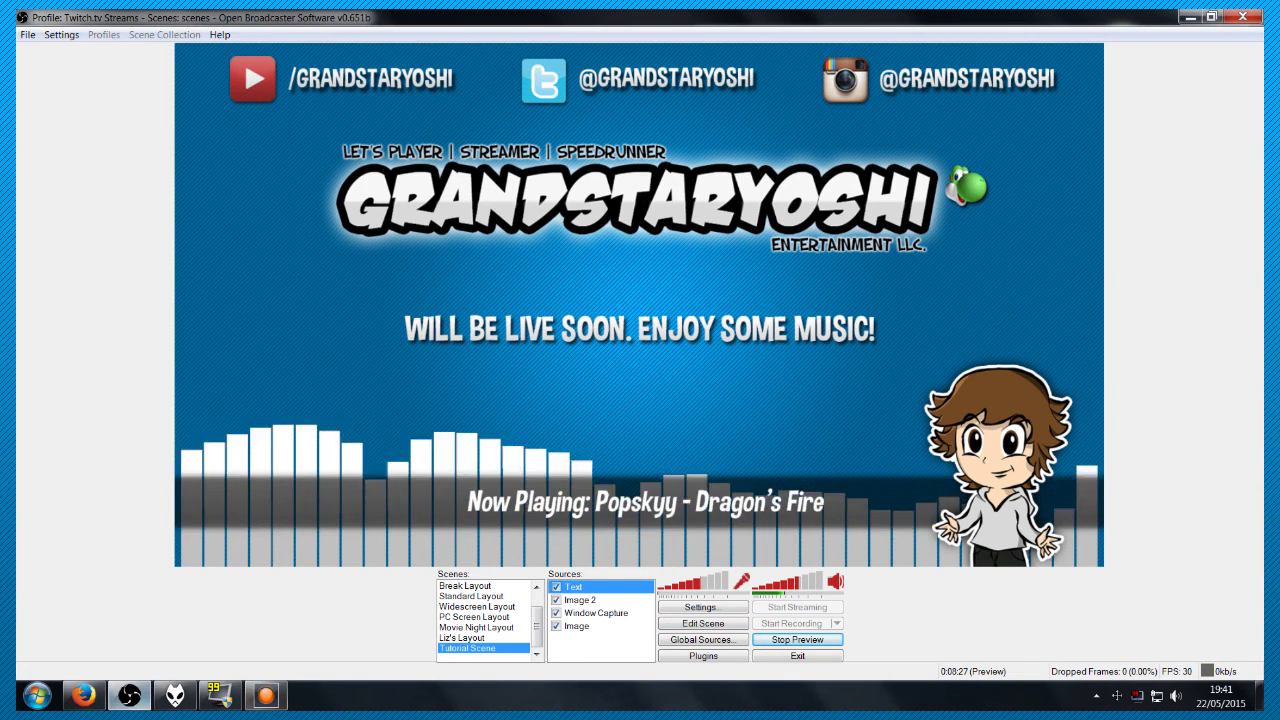
# Stop the foobar2000 playback, check the text in the OBS preview, and close foobar2000
pyautogui.click(175, 696)
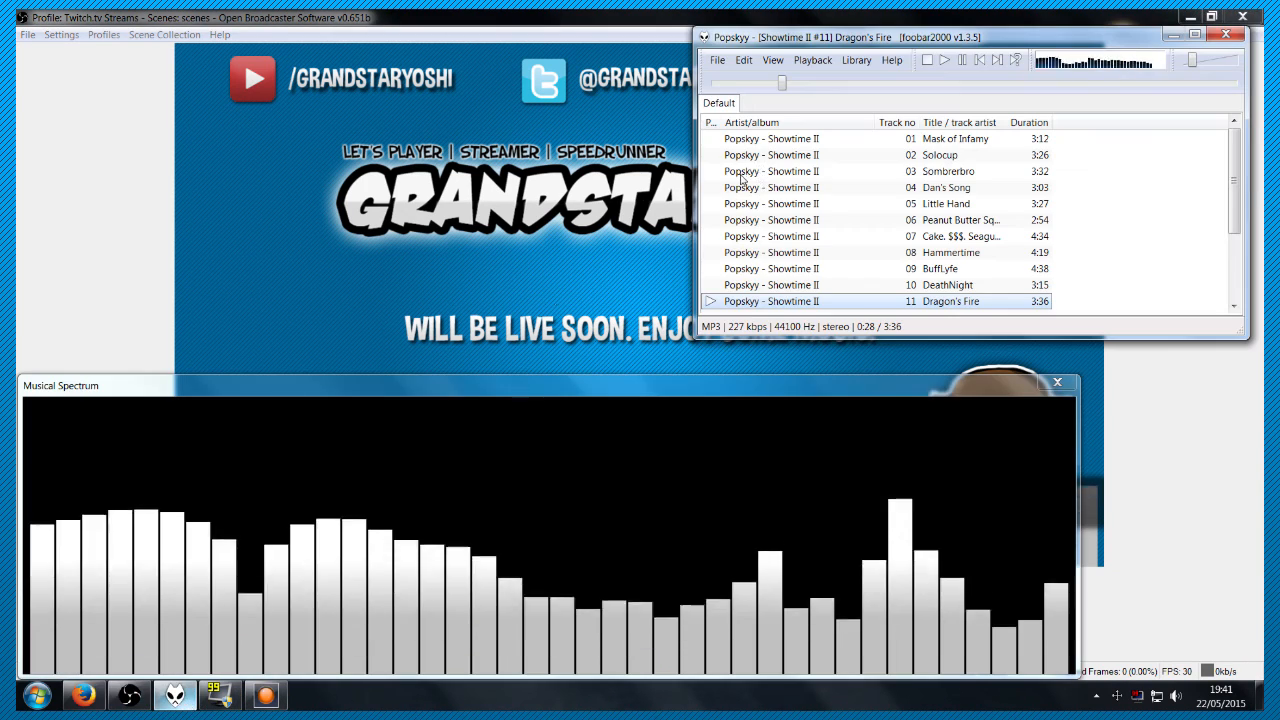
pyautogui.click(927, 61)
pyautogui.click(602, 14)
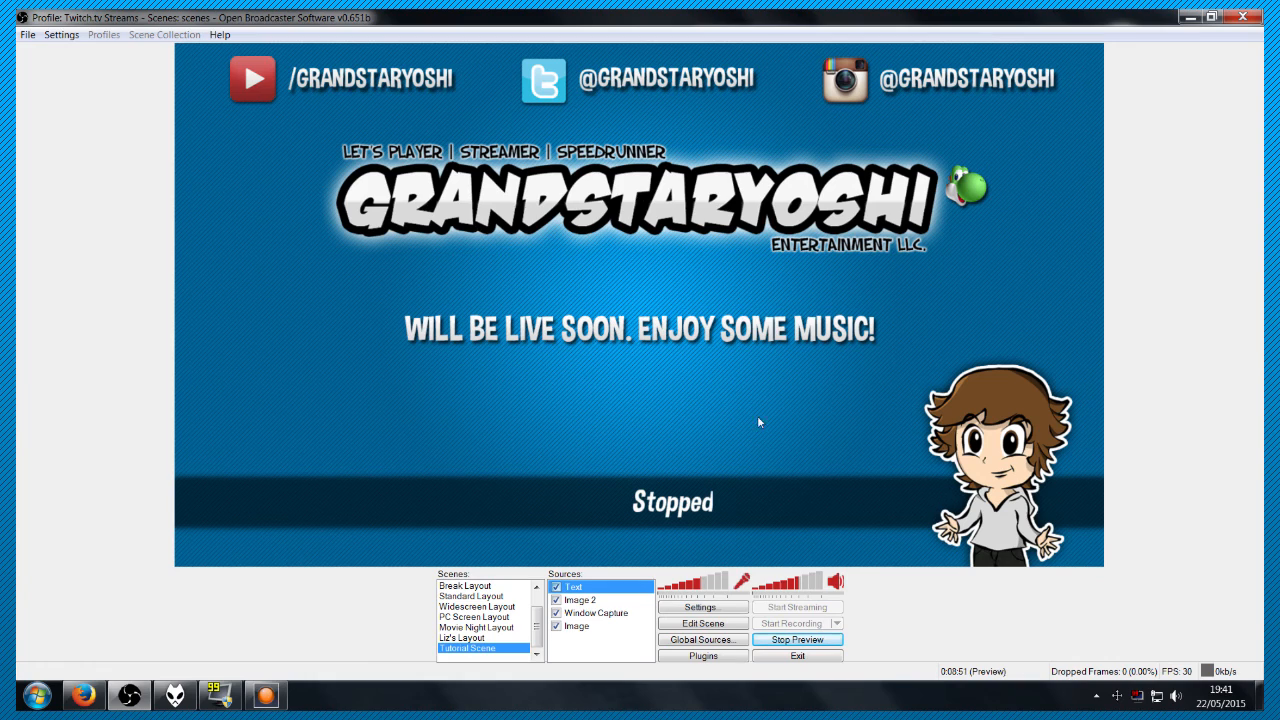
pyautogui.click(1189, 17)
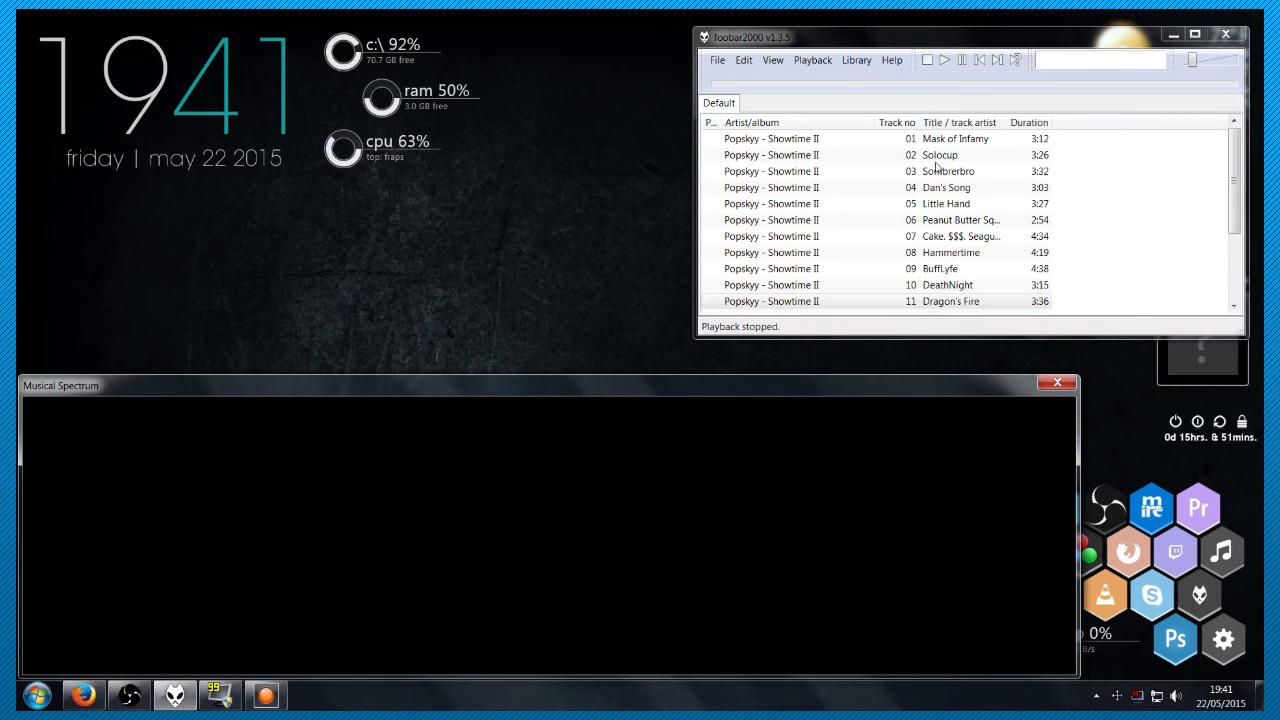
pyautogui.click(1225, 34)
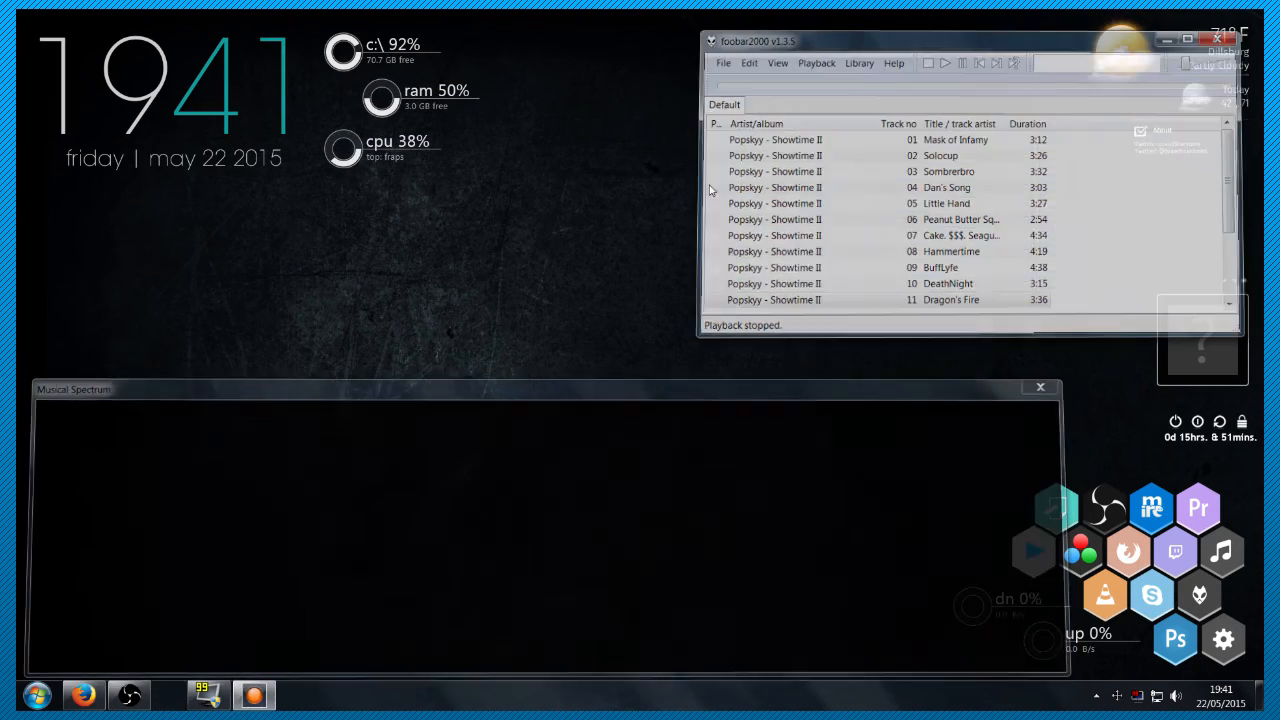